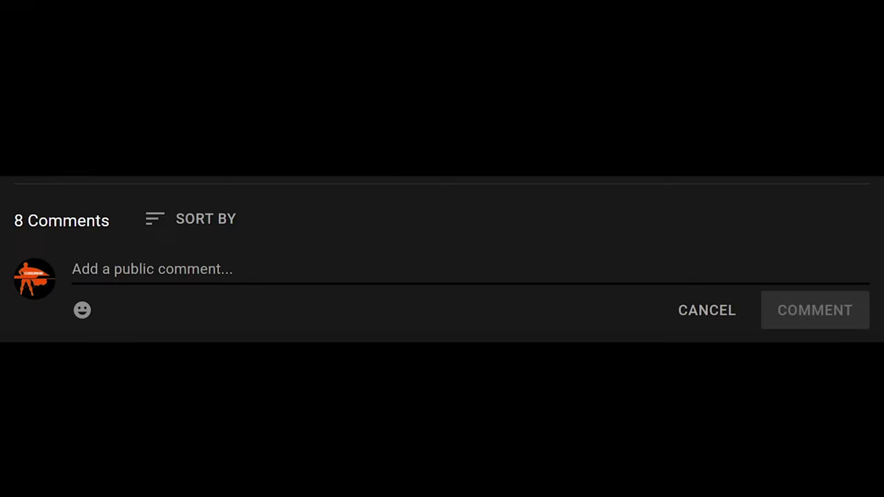
type("Present!")
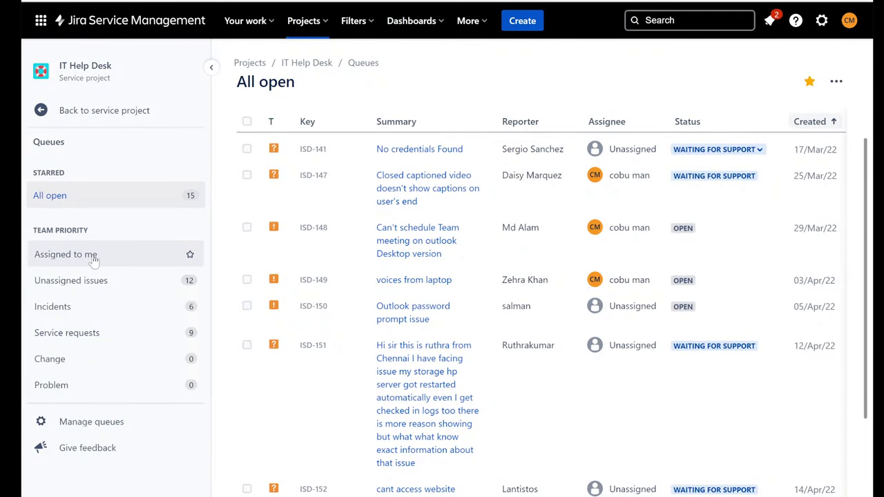
Open ticket ISD-147 about closed captions not showing from the Assigned to me queue
left_click(66, 255)
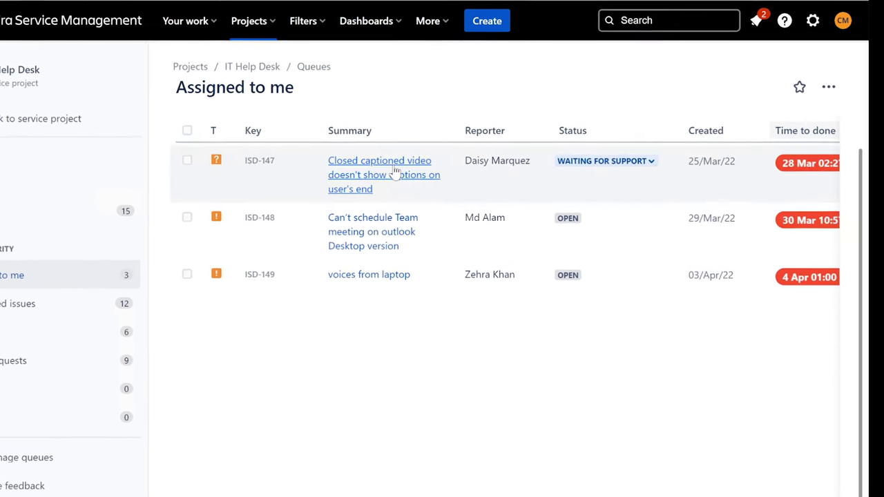
left_click(333, 185)
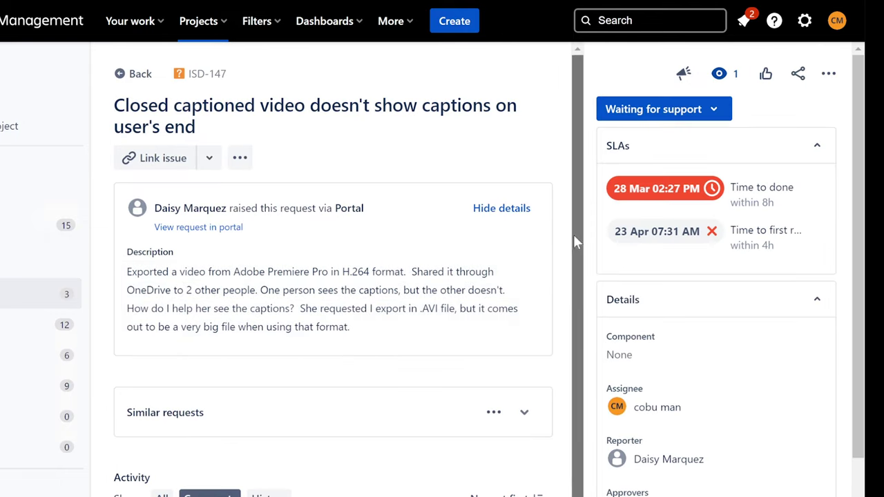
left_click_drag(576, 241, 574, 408)
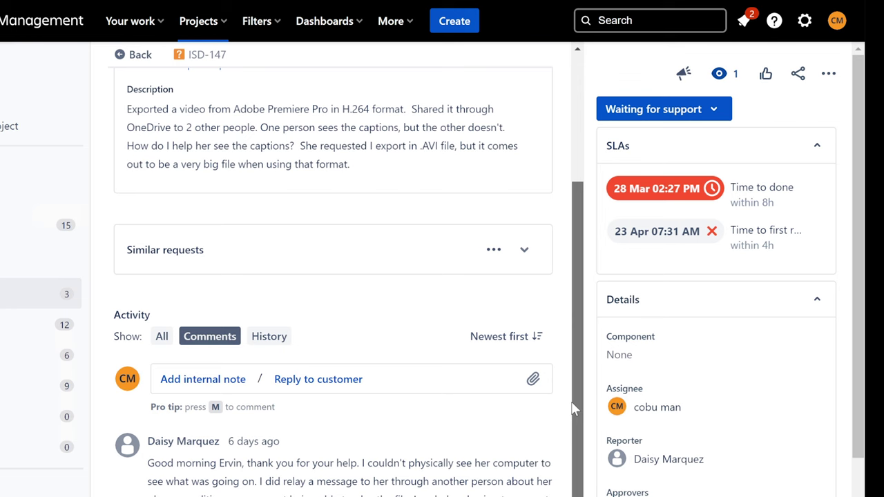
left_click_drag(574, 408, 571, 253)
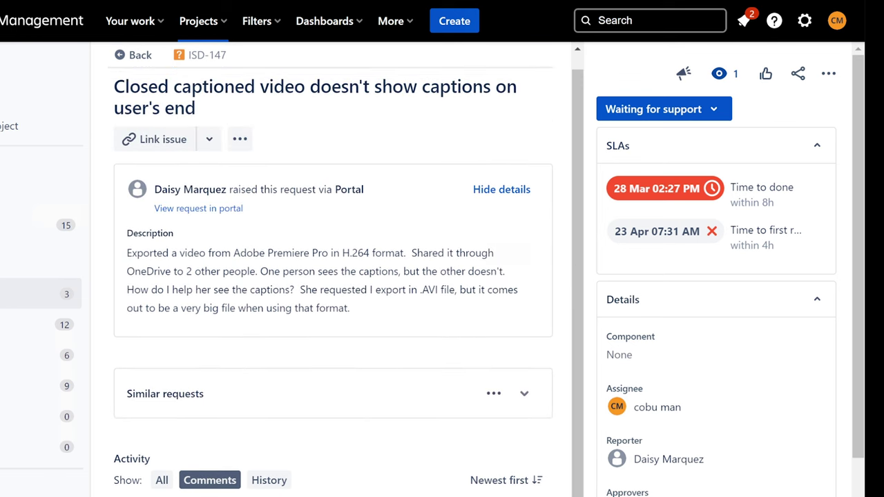
Read the description of ticket ISD-147 about the exported captioned video, leaving its text unedited
left_click_drag(132, 253, 382, 254)
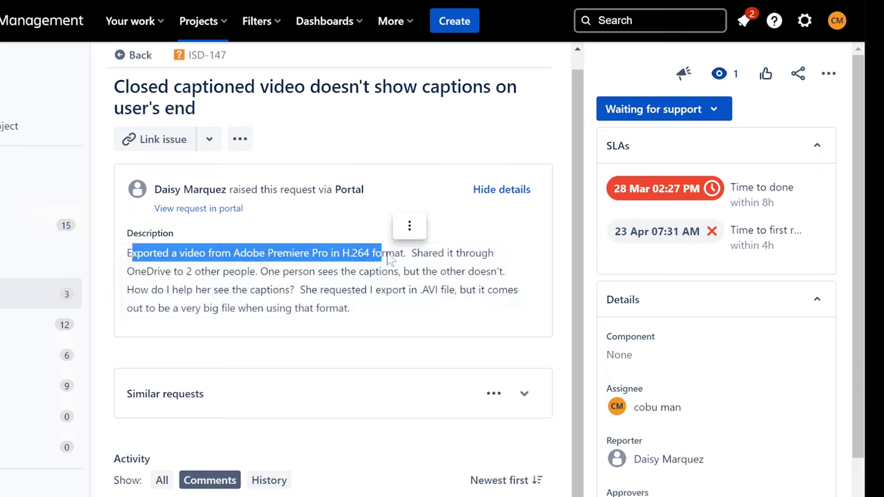
left_click(391, 257)
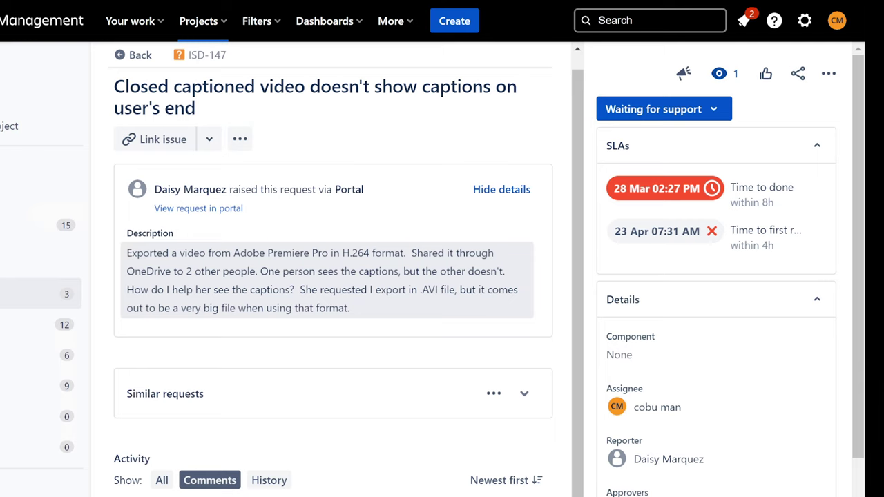
left_click(380, 264)
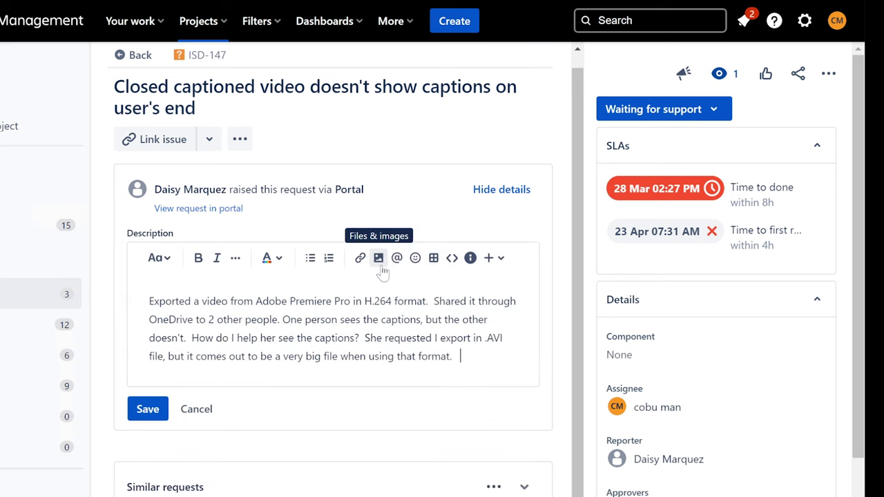
left_click(196, 410)
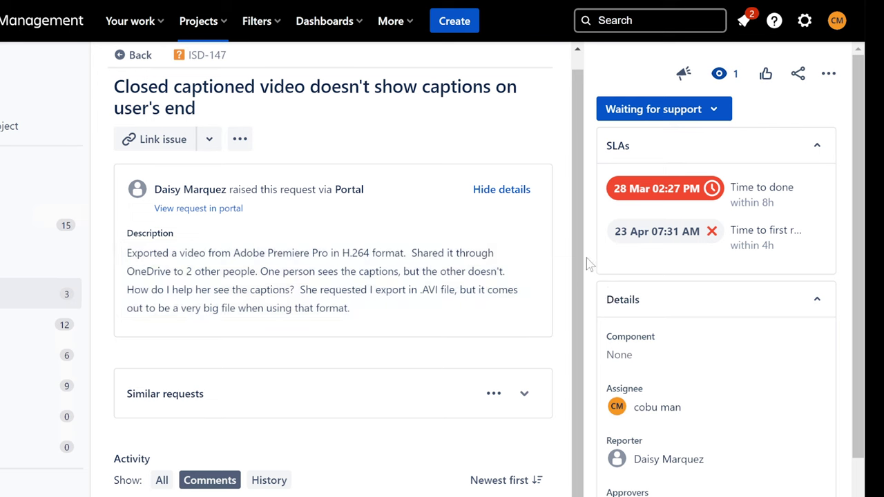
left_click_drag(580, 263, 563, 382)
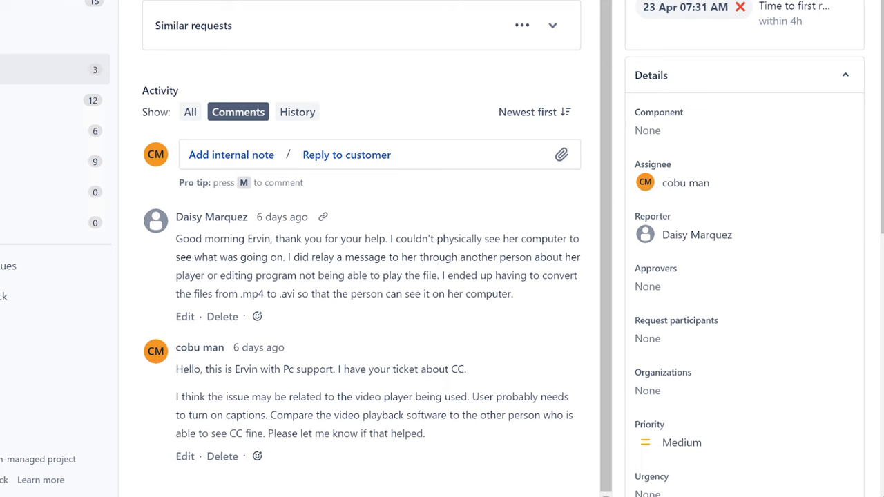
Examine the reporter's latest comment on ISD-147 for how the caption playback problem was handled
left_click_drag(176, 238, 544, 293)
left_click(290, 261)
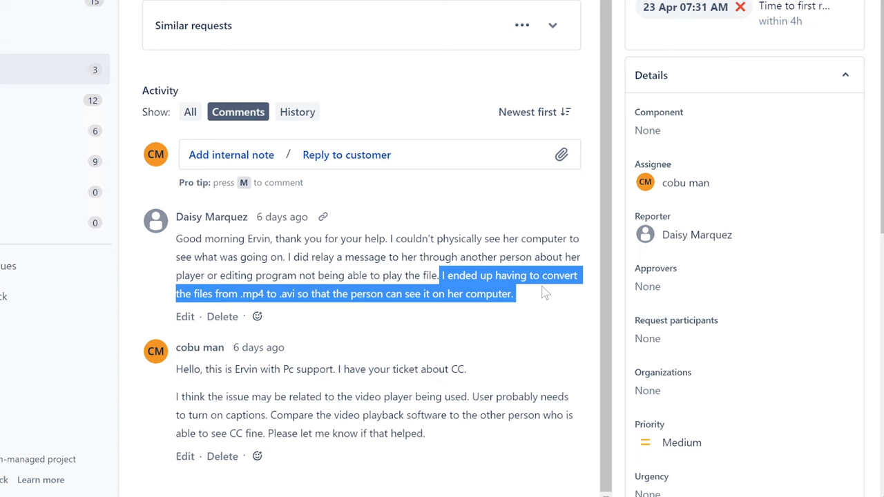
left_click(544, 294)
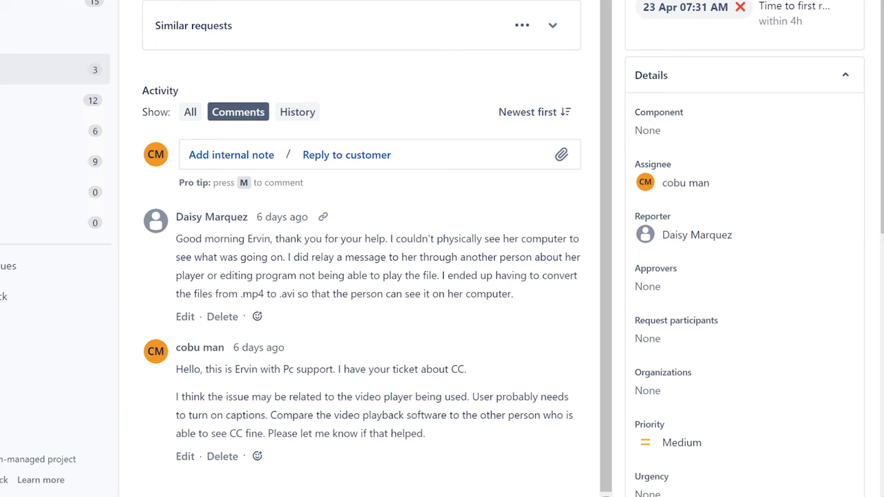
left_click_drag(299, 294, 276, 294)
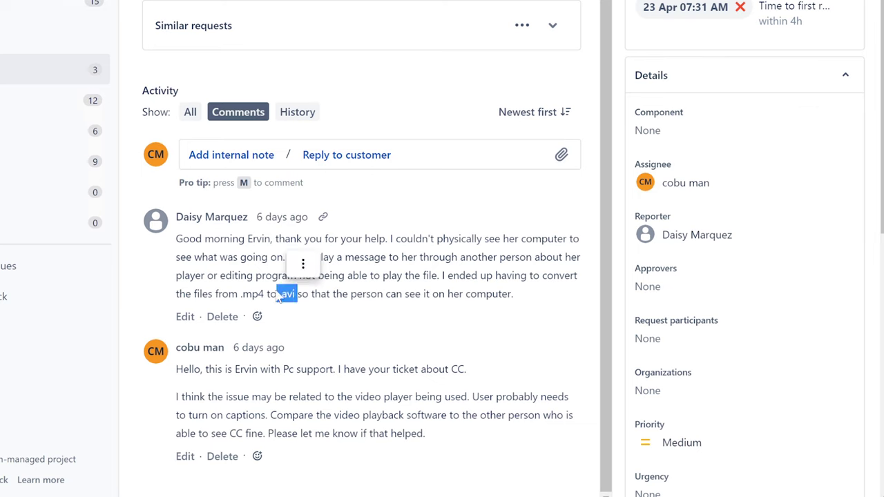
left_click(344, 281)
left_click_drag(297, 293, 276, 294)
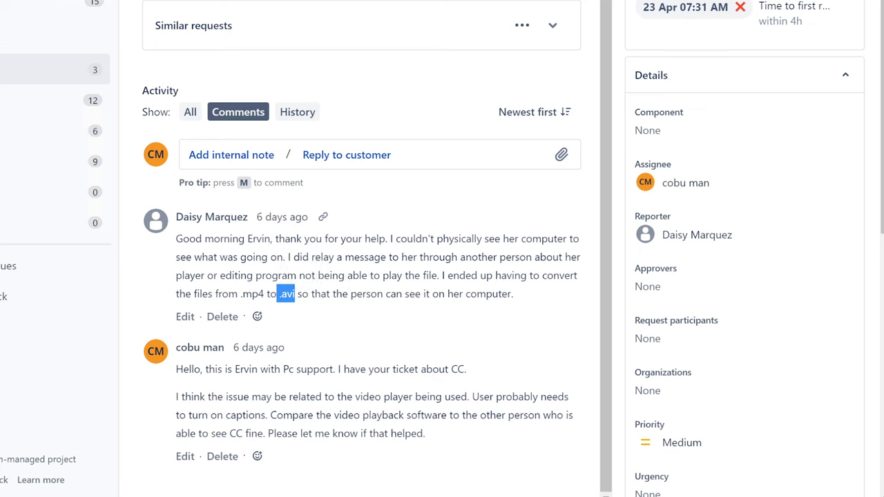
left_click(365, 280)
Change the status of ticket ISD-147 to Completed
scroll(442, 248, "up", 3)
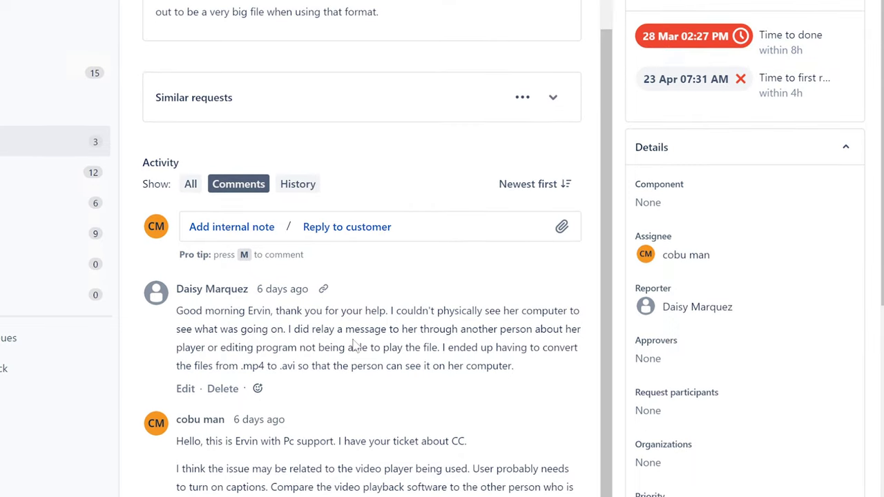
scroll(726, 83, "up", 4)
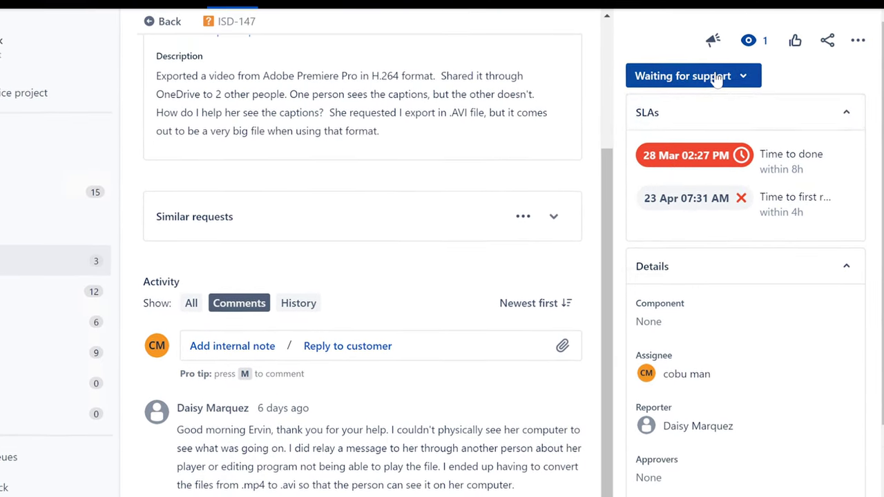
left_click(722, 78)
left_click(638, 238)
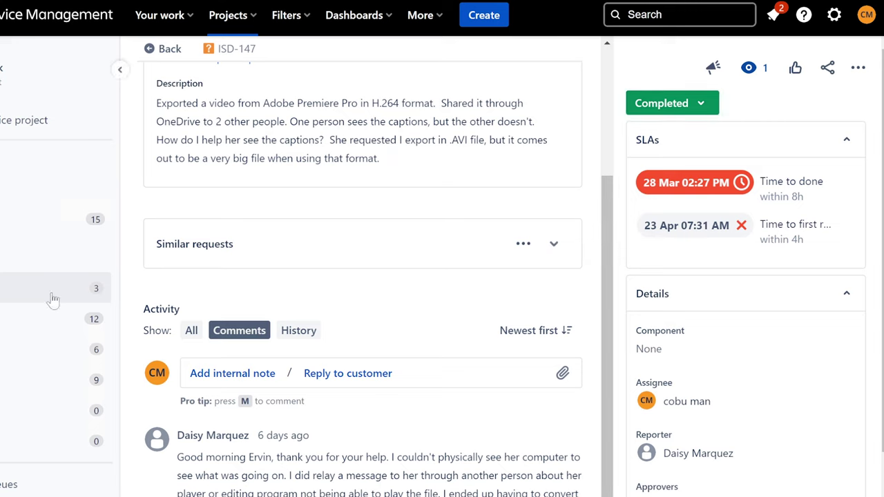
Add an internal note to ISD-147 reading "Issue resolved by format change to .avi.", signed with the technician's first name
left_click(354, 375)
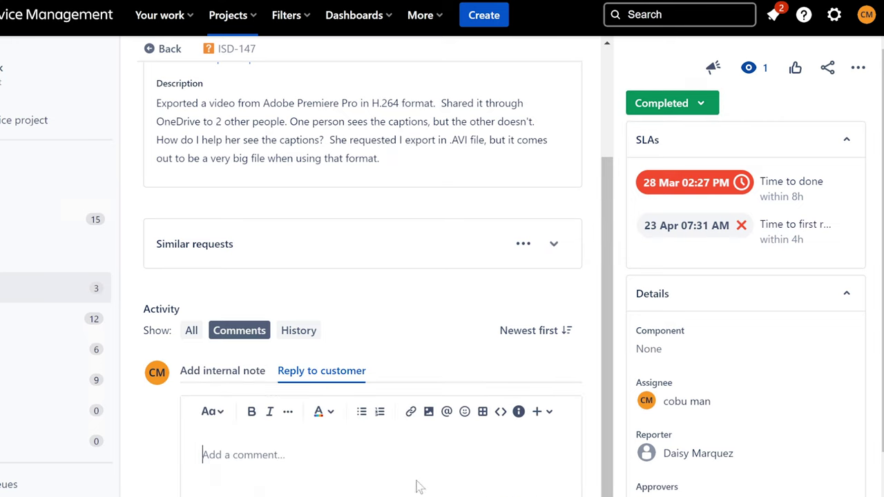
key("i")
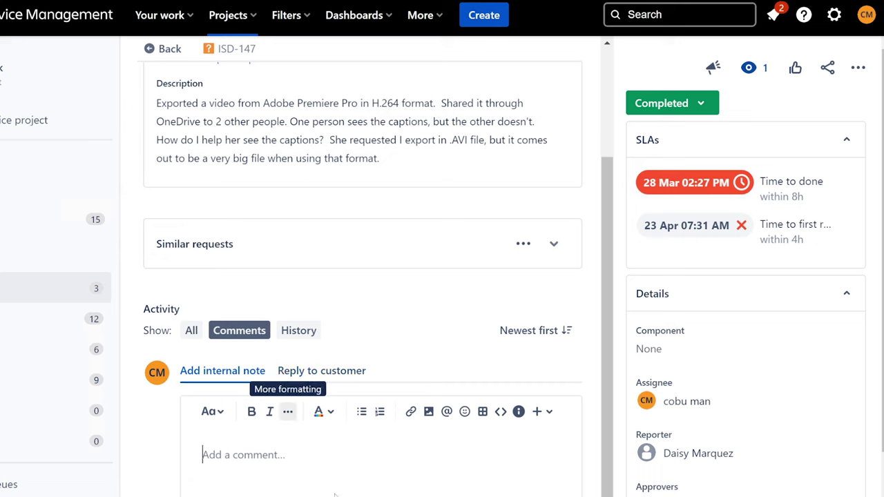
type("Is")
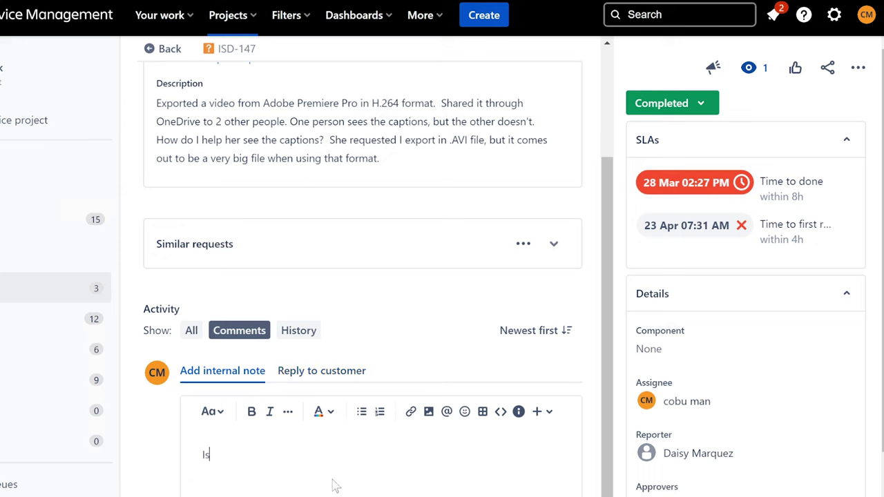
type("sue resolved by format ")
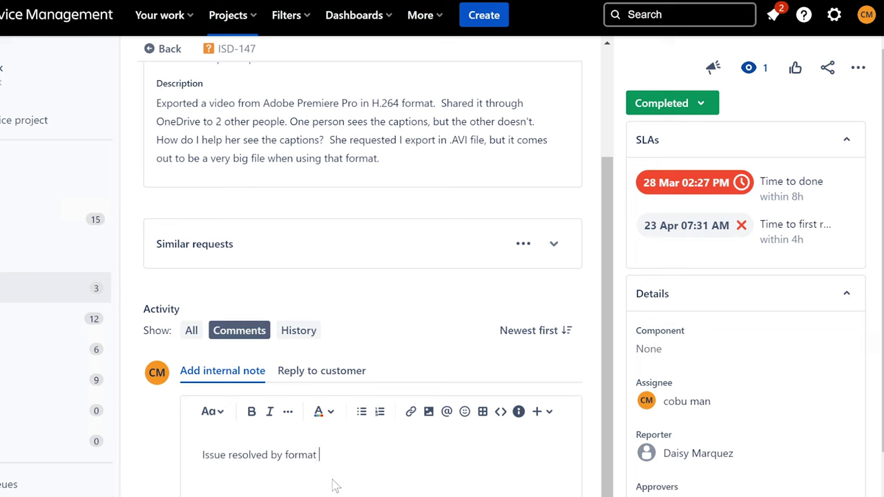
type("change.")
key("BackSpace")
key("BackSpace")
type("to .avi. Ervin")
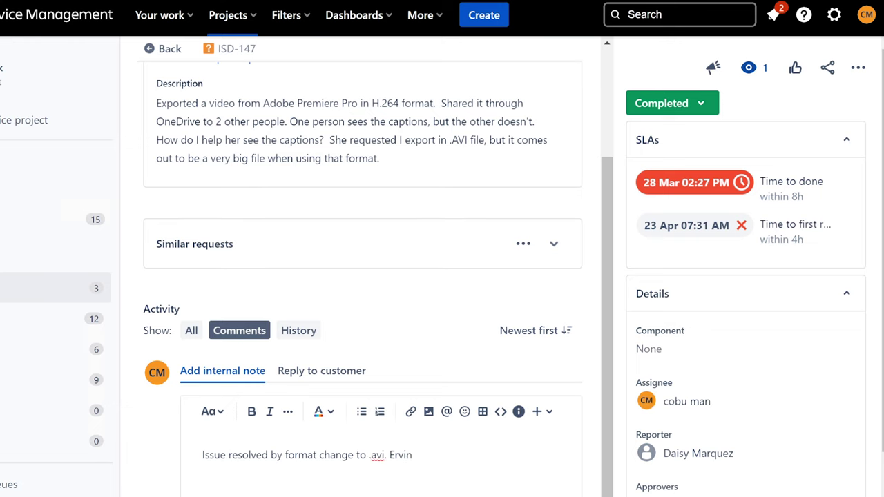
key("ctrl+Return")
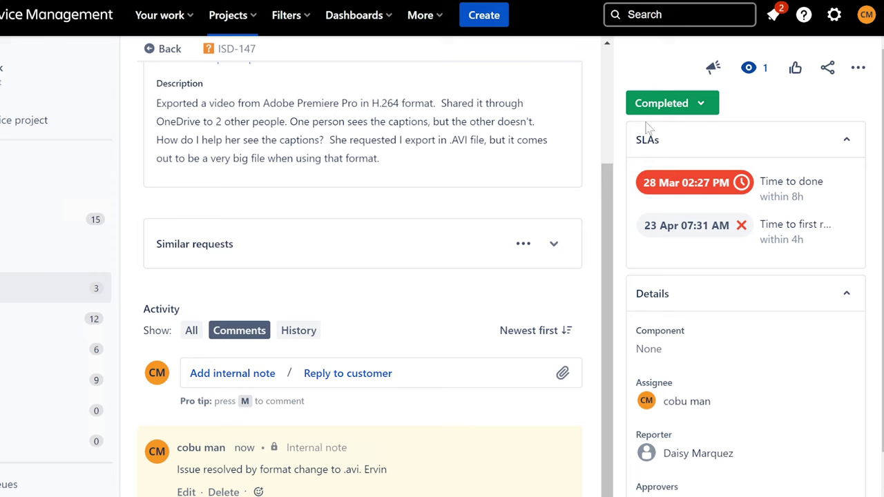
Return to the Assigned to me queue and open ticket ISD-148 about scheduling Teams meetings in desktop Outlook
left_click(55, 288)
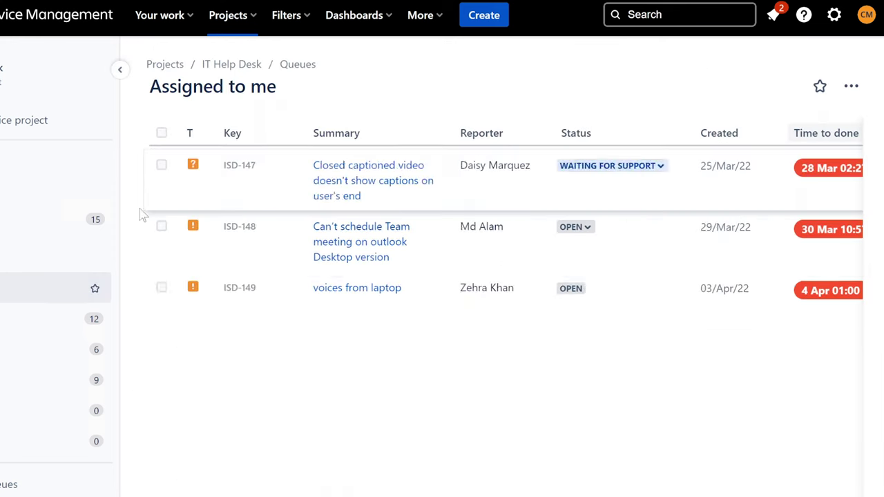
left_click(349, 179)
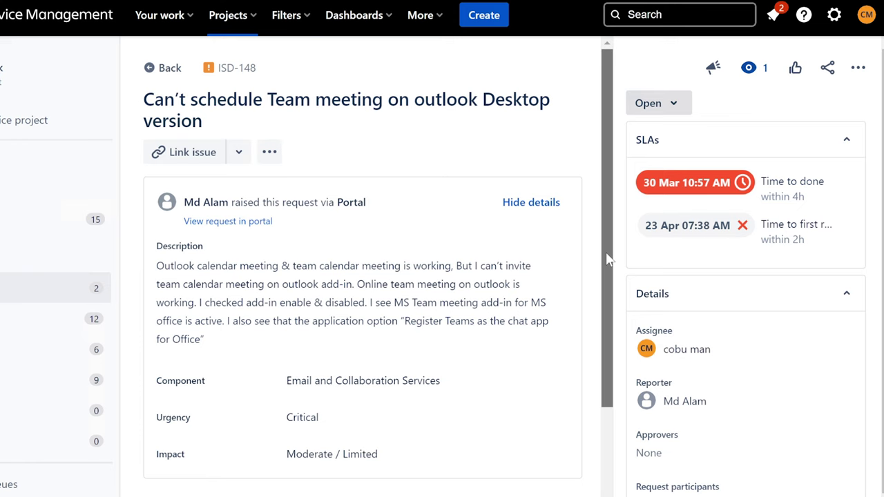
left_click_drag(608, 259, 612, 278)
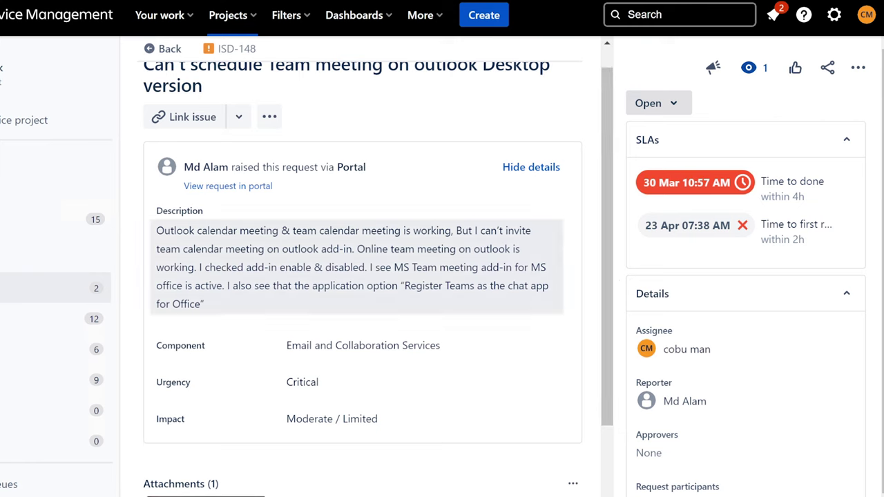
Read the description of ISD-148 for the Outlook add-in symptoms and the checks already made by the reporter
left_click_drag(357, 249, 555, 255)
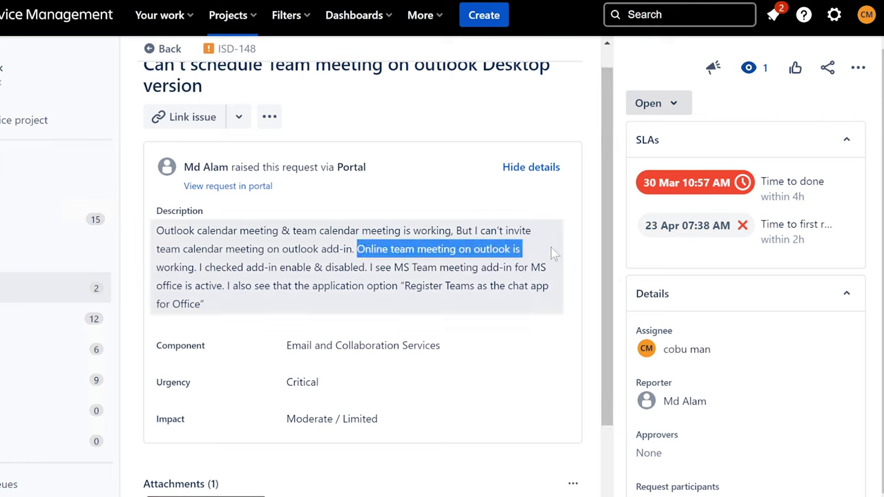
left_click_drag(550, 258, 550, 286)
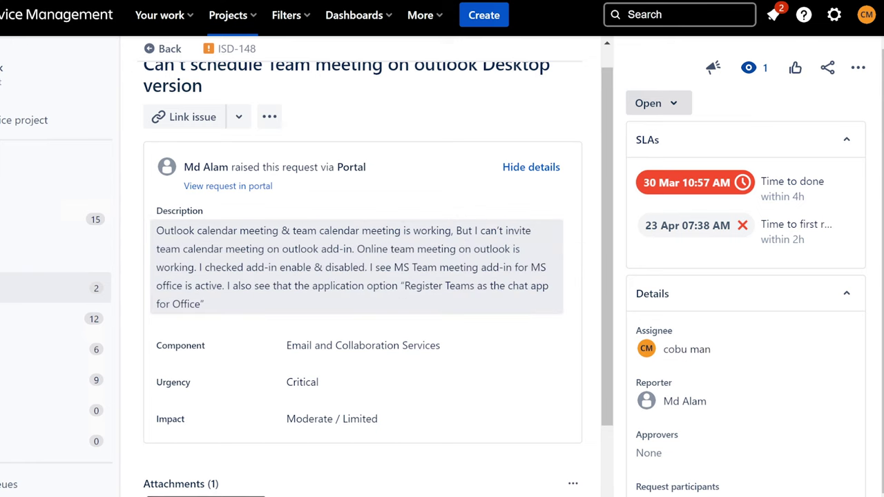
left_click_drag(200, 268, 388, 269)
left_click(435, 270)
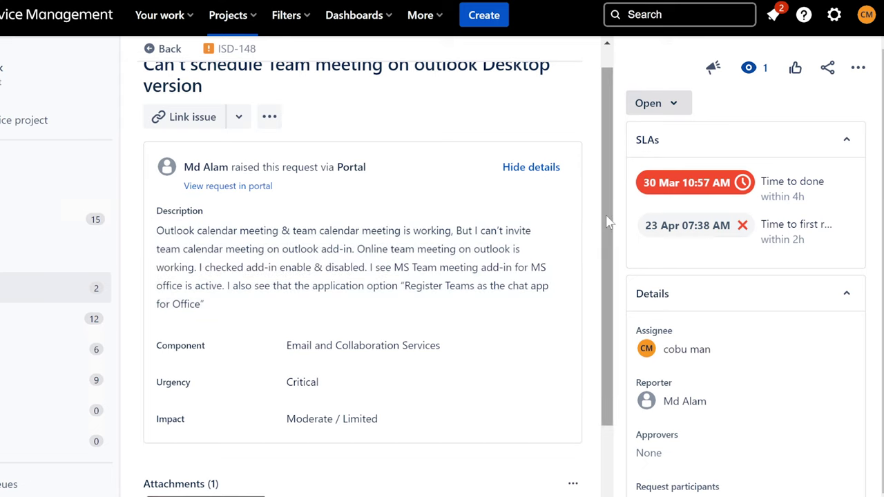
Review the attachment and comment history of ISD-148, including the earlier advice on add-on compatibility and Teams plugin configuration
left_click_drag(608, 221, 603, 450)
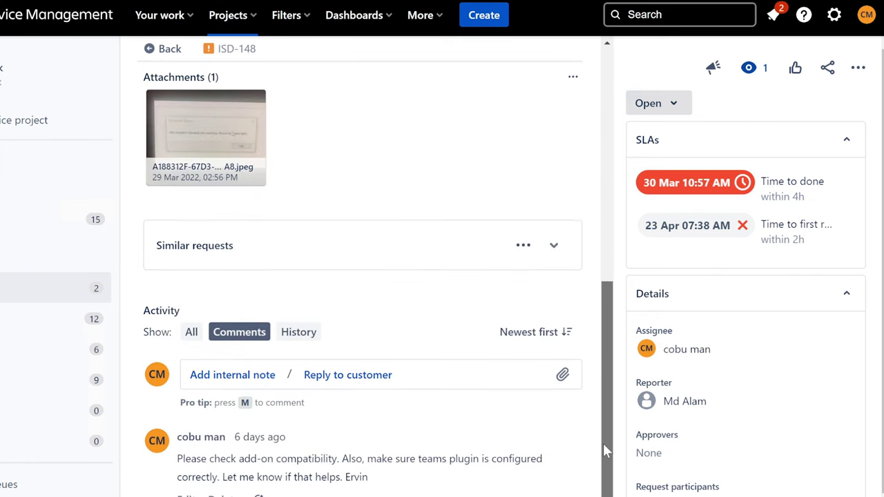
left_click_drag(603, 445, 604, 496)
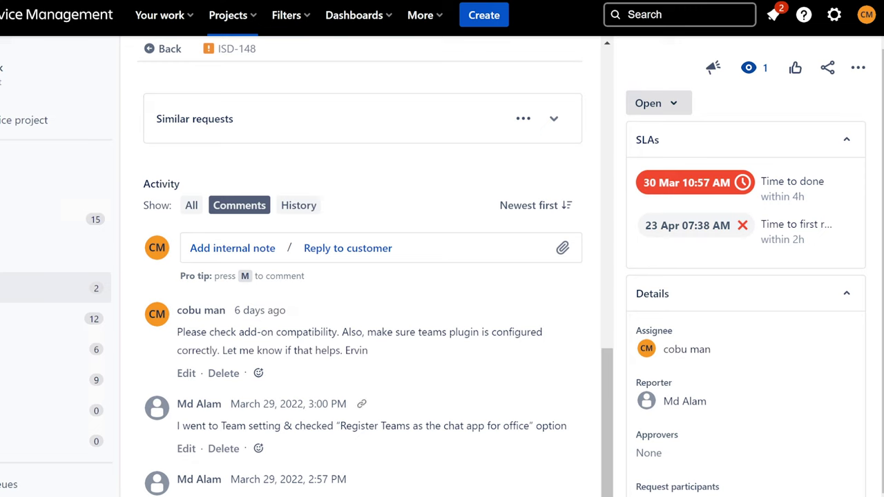
left_click_drag(174, 338, 298, 334)
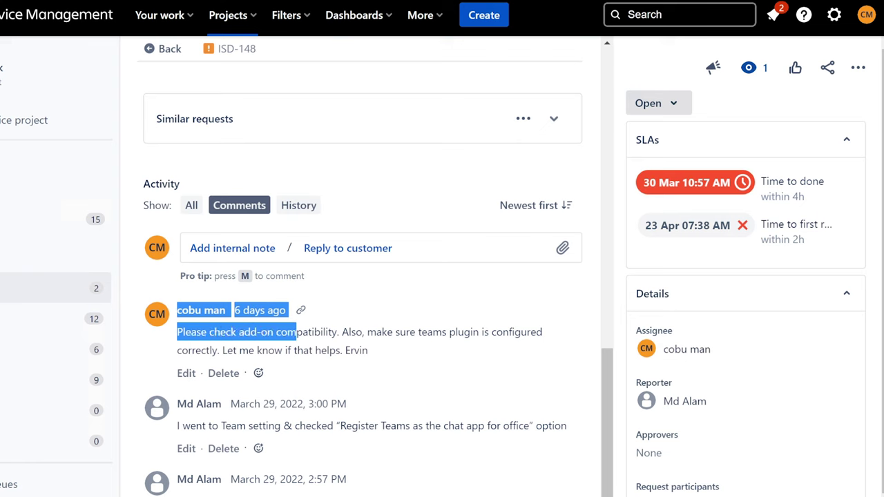
left_click_drag(339, 332, 427, 351)
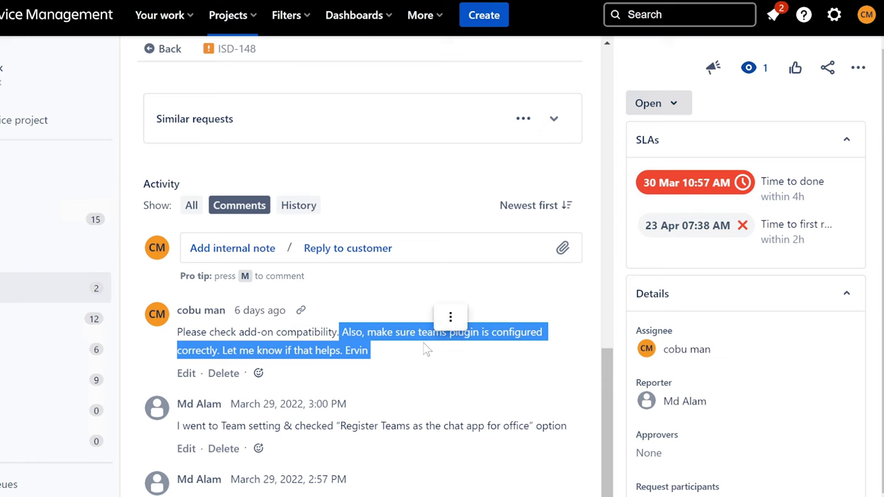
left_click(310, 349)
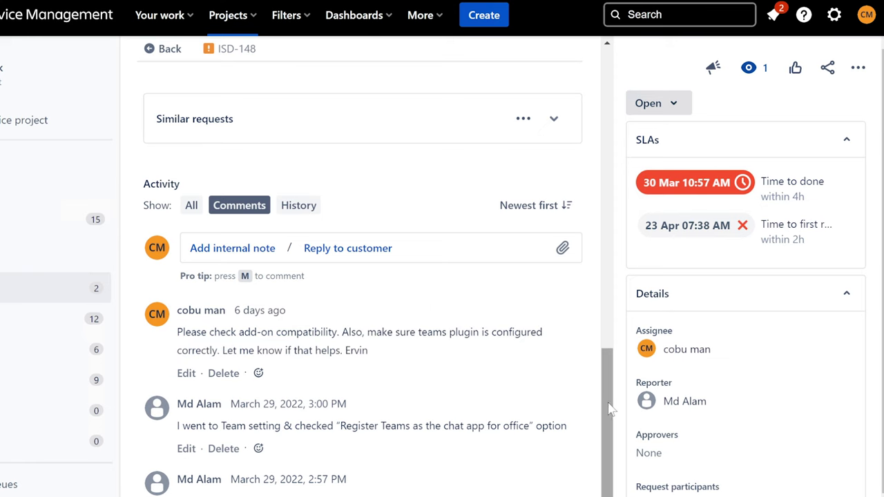
scroll(606, 436, "up", 2)
scroll(601, 456, "down", 2)
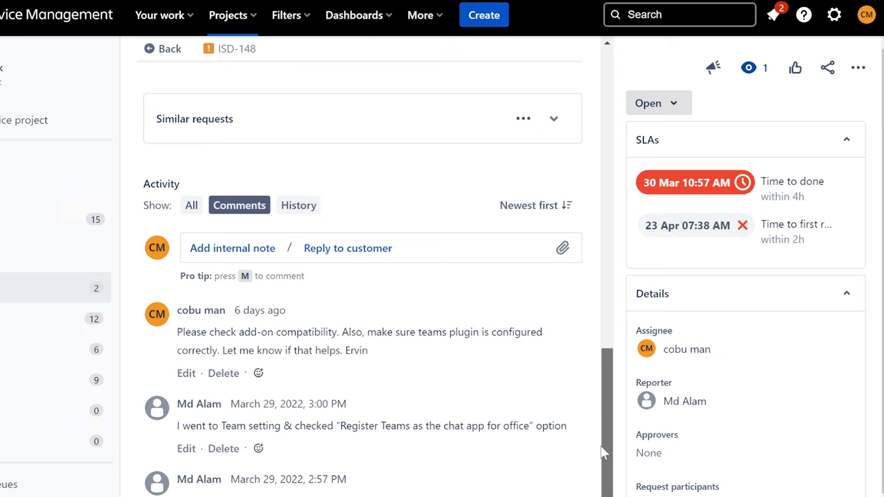
Set the status of ticket ISD-148 to Resolved
scroll(601, 453, "up", 8)
left_click(647, 104)
left_click(699, 219)
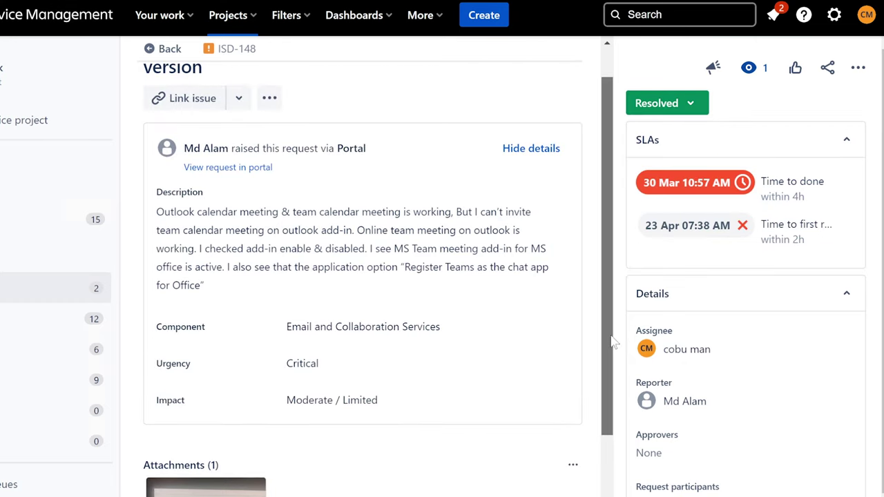
scroll(615, 414, "down", 3)
scroll(617, 468, "down", 1)
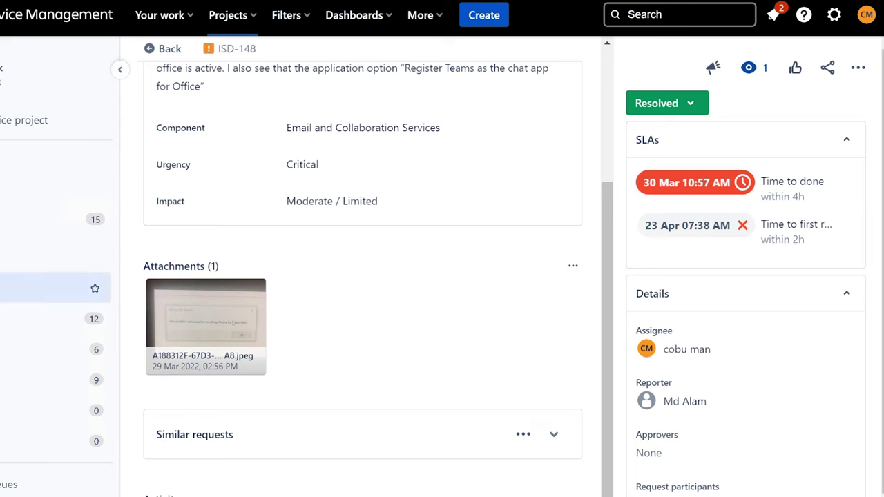
Return to the Assigned to me queue and open ticket ISD-149 about voices from the laptop
left_click(41, 288)
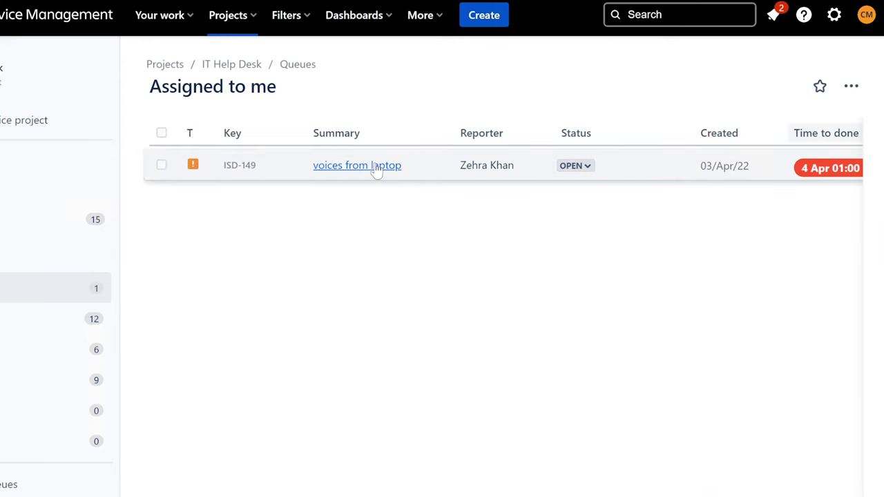
left_click(377, 166)
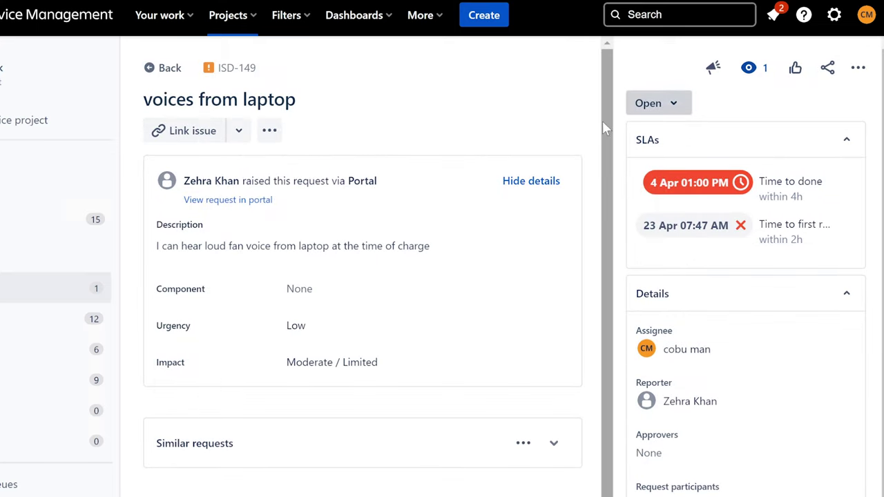
scroll(606, 127, "down", 1)
scroll(601, 130, "up", 1)
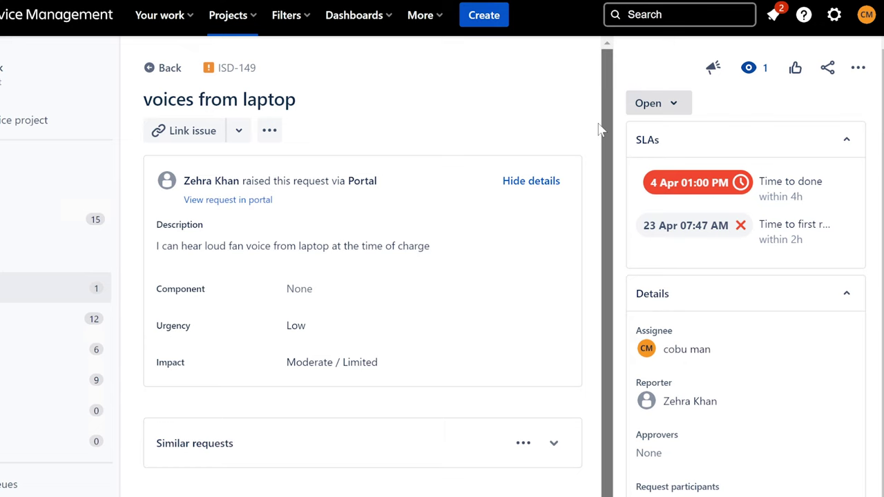
scroll(594, 139, "down", 1)
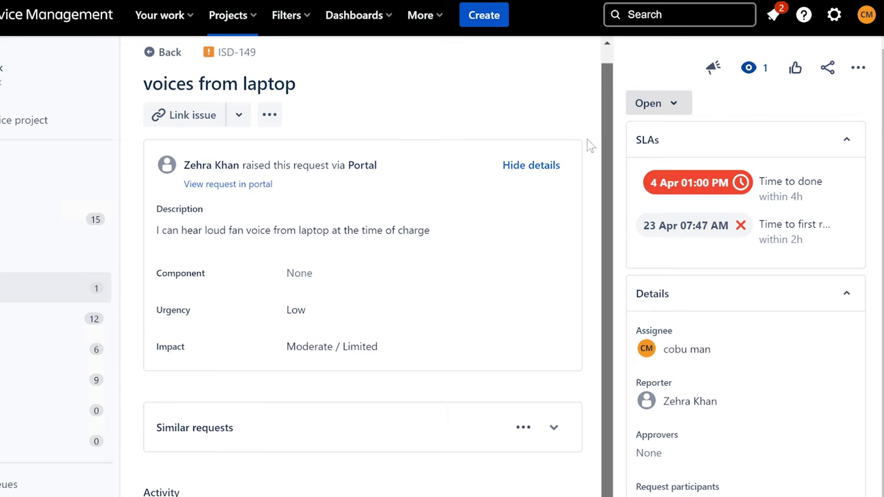
scroll(592, 132, "up", 1)
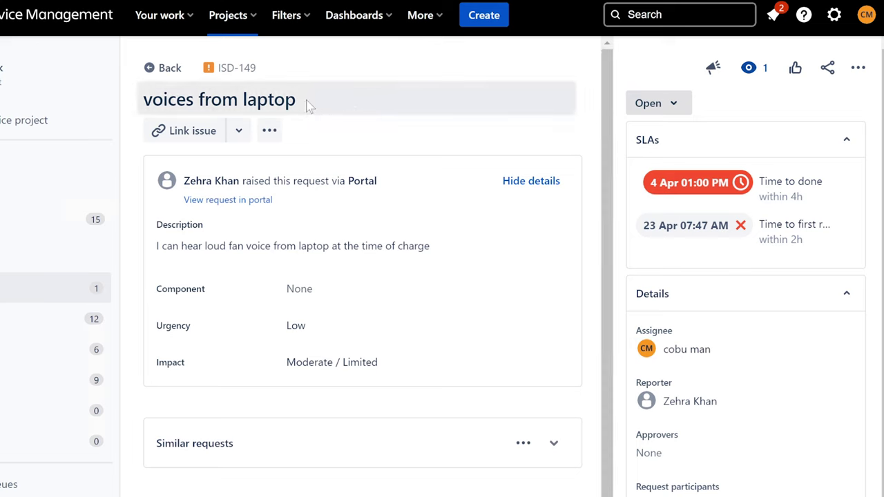
Read the title and description of ISD-149 and set the ticket's status to Resolved
left_click_drag(309, 103, 142, 100)
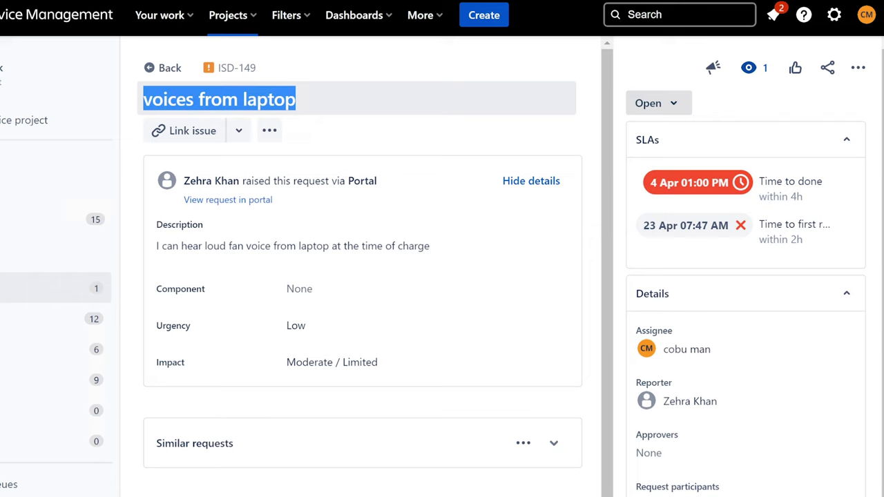
left_click(170, 242)
left_click_drag(156, 248, 454, 252)
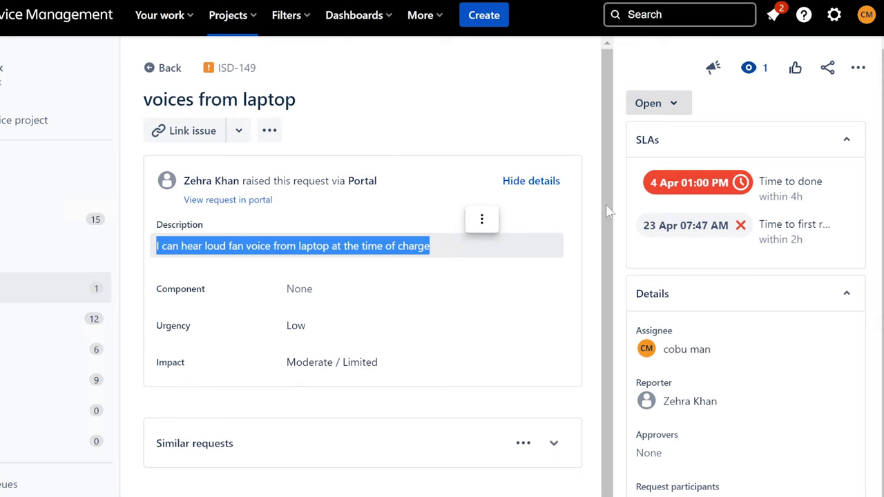
scroll(605, 215, "down", 1)
scroll(600, 297, "down", 1)
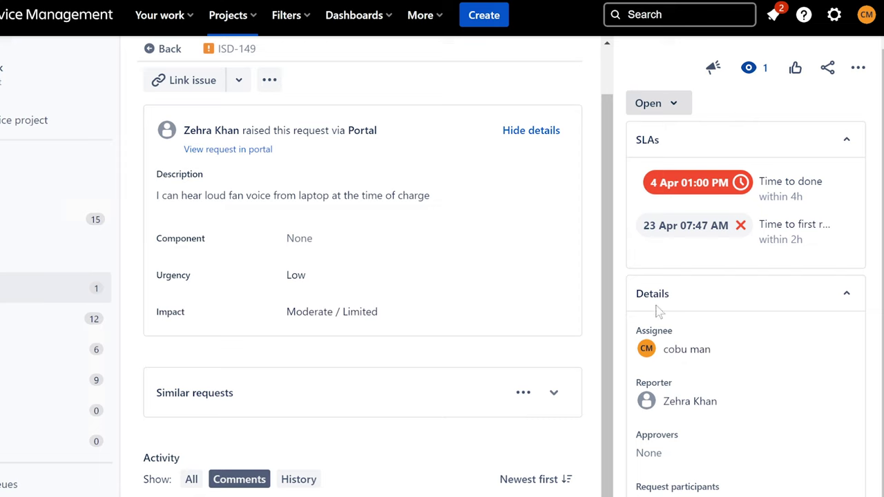
left_click(653, 103)
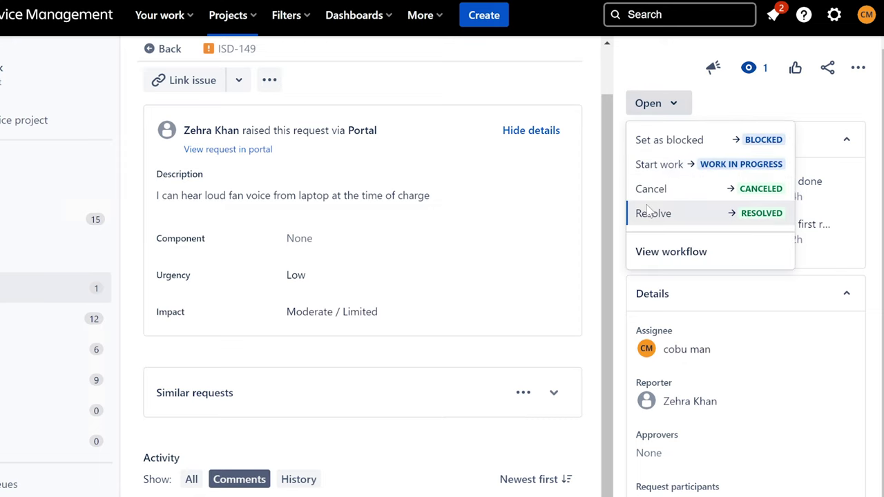
left_click(651, 213)
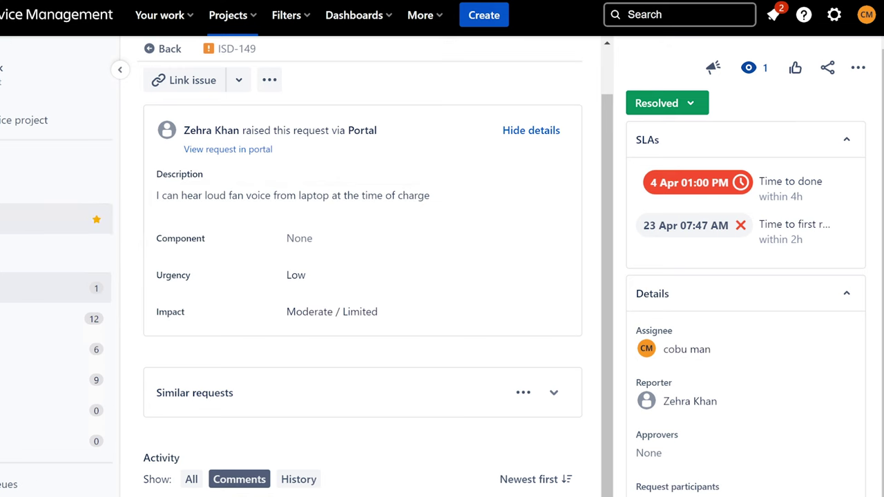
Check the All open and Assigned to me queues for remaining tickets
left_click(55, 219)
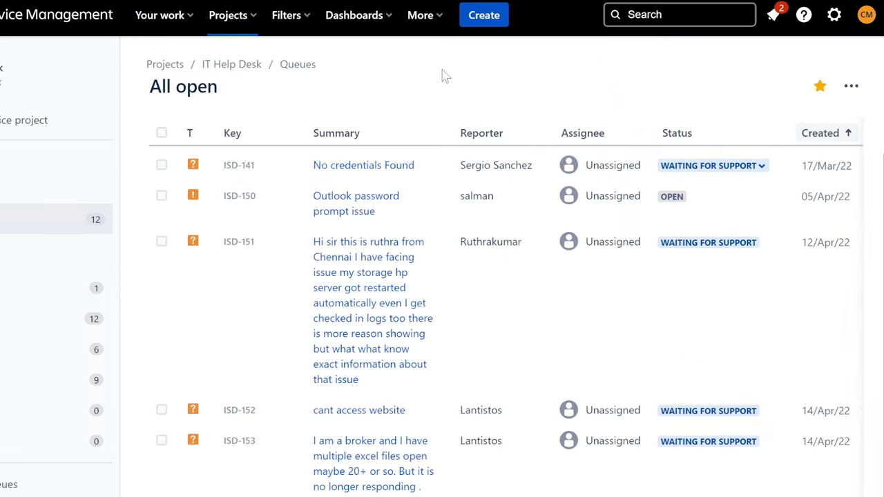
left_click(55, 288)
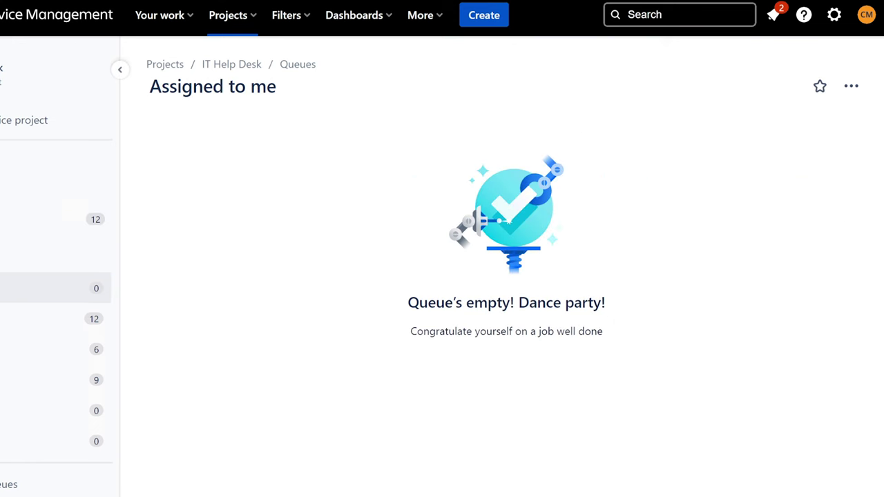
left_click(29, 224)
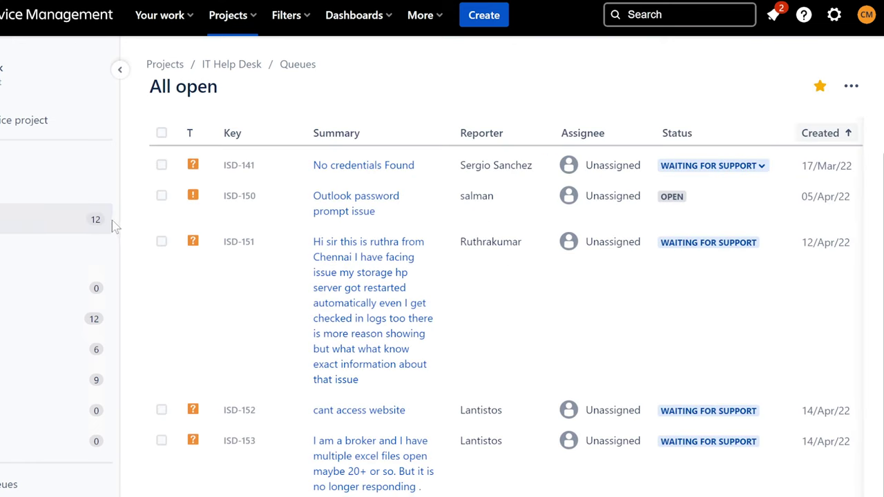
Open ticket ISD-144 "Powerpoint" from the notifications and review its description and comments
left_click(774, 19)
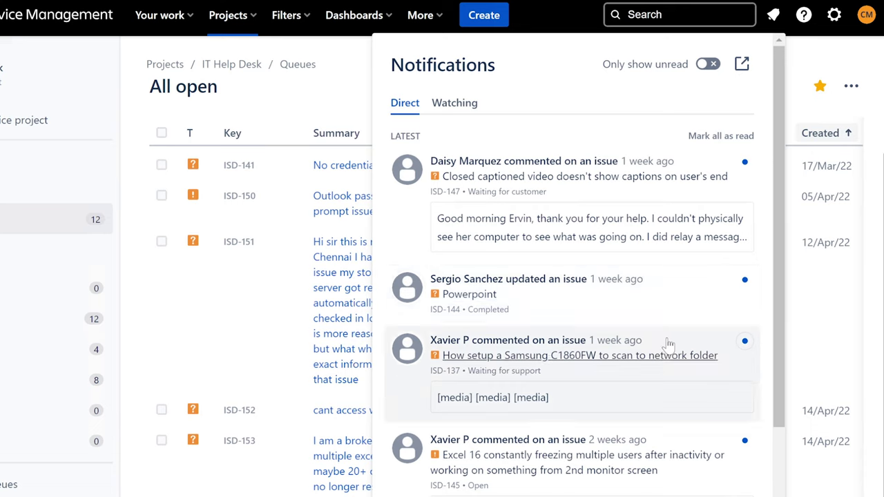
left_click(673, 310)
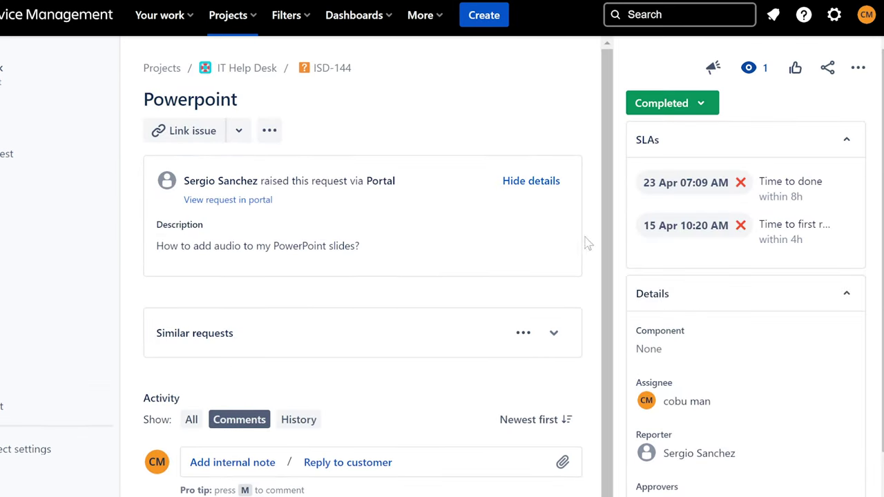
scroll(610, 263, "down", 1)
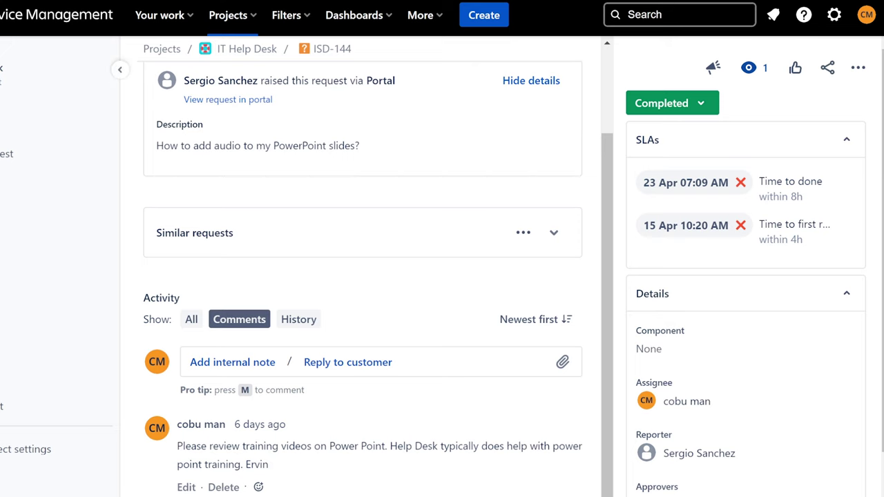
Open ticket ISD-141 "No credentials Found" from the Unassigned issues queue and assign it to your own account
left_click(121, 71)
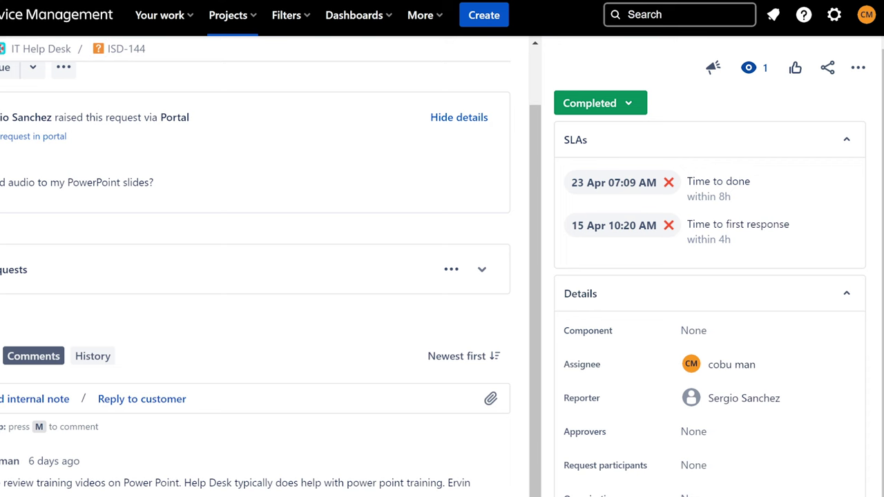
left_click(2, 69)
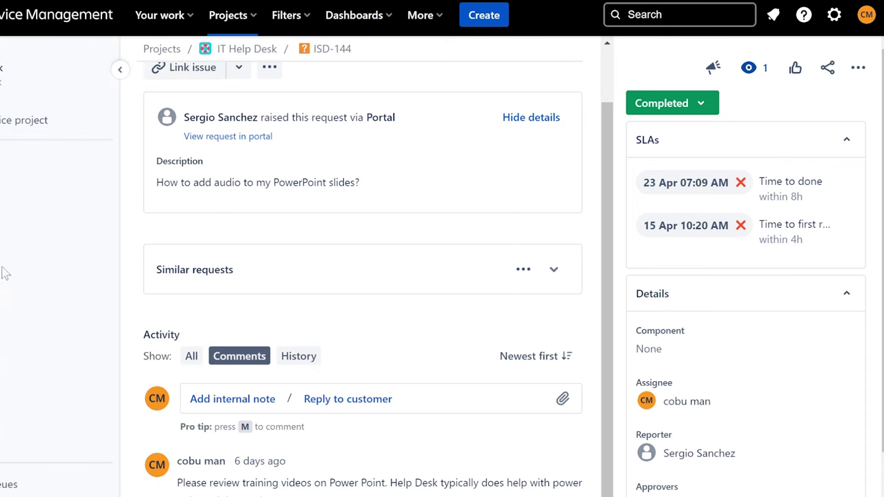
left_click(7, 318)
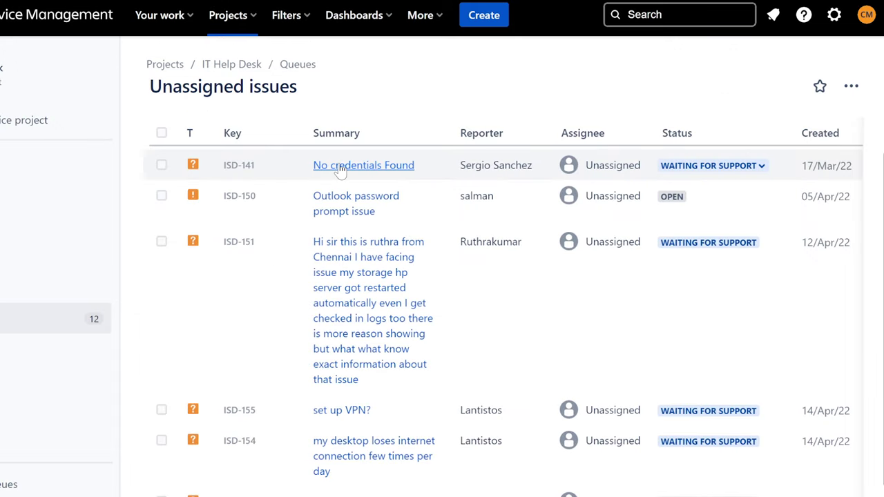
left_click(366, 169)
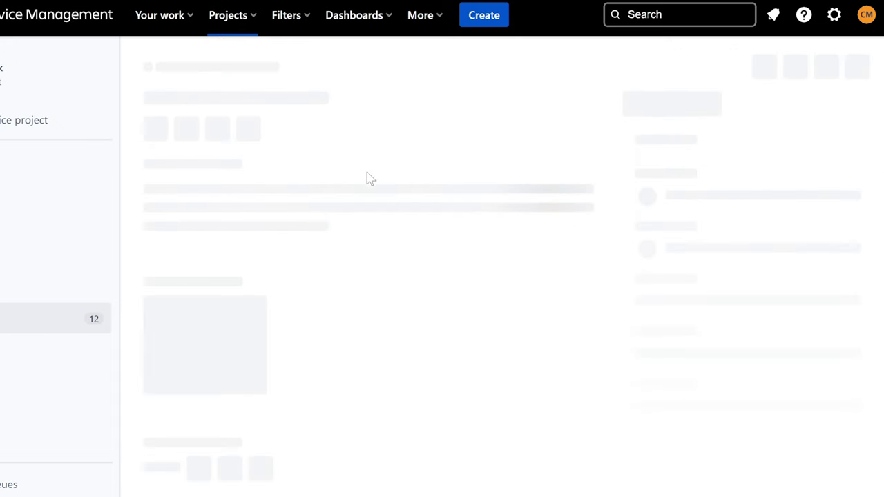
left_click(690, 401)
left_click(712, 430)
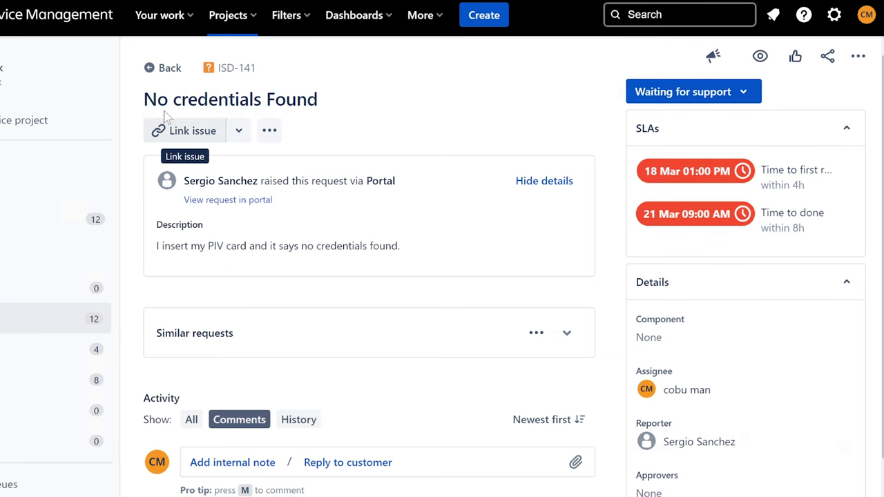
Read the title and description of ISD-141 and copy the term "PIV card" from the description
left_click_drag(142, 99, 325, 152)
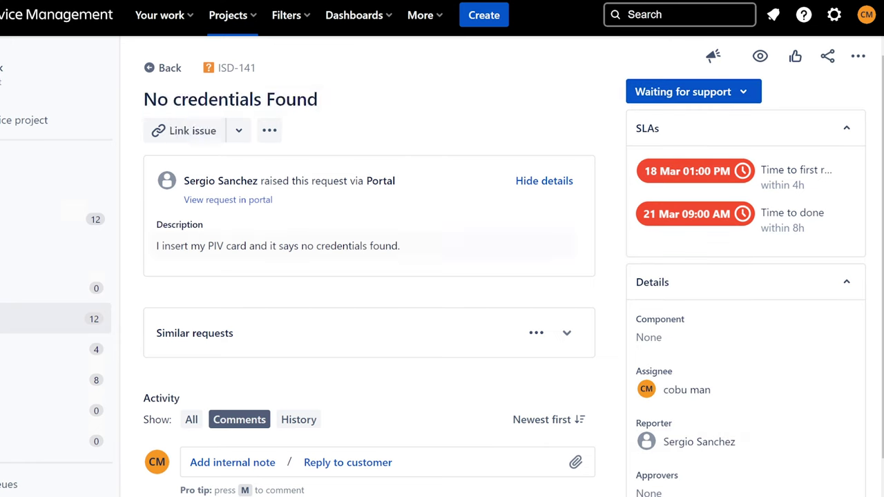
left_click_drag(155, 247, 434, 256)
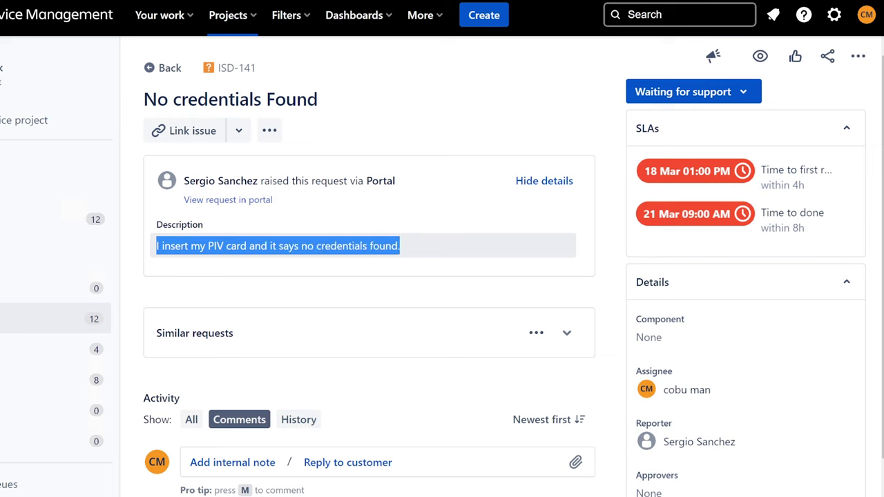
left_click(200, 246)
left_click_drag(206, 246, 248, 246)
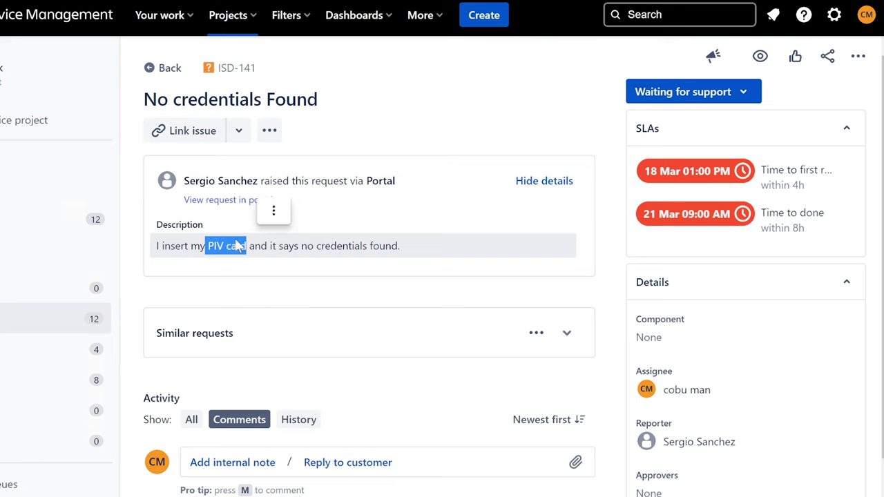
right_click(232, 243)
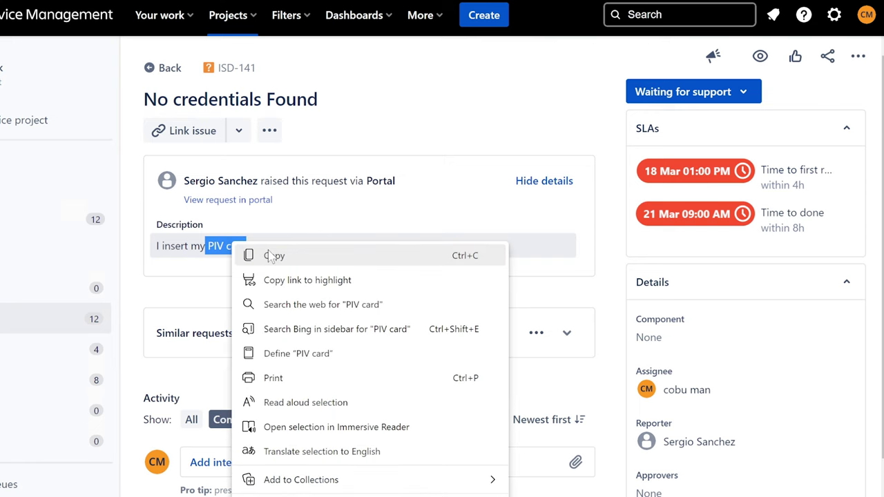
left_click(272, 256)
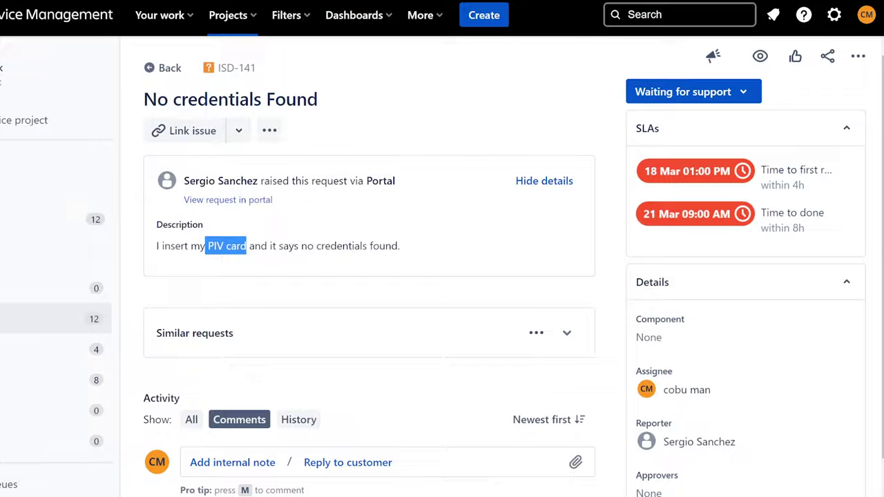
Look up "PIV card" on Google in a new browser tab, covering its definition and the image results
key("ctrl+t")
type("g")
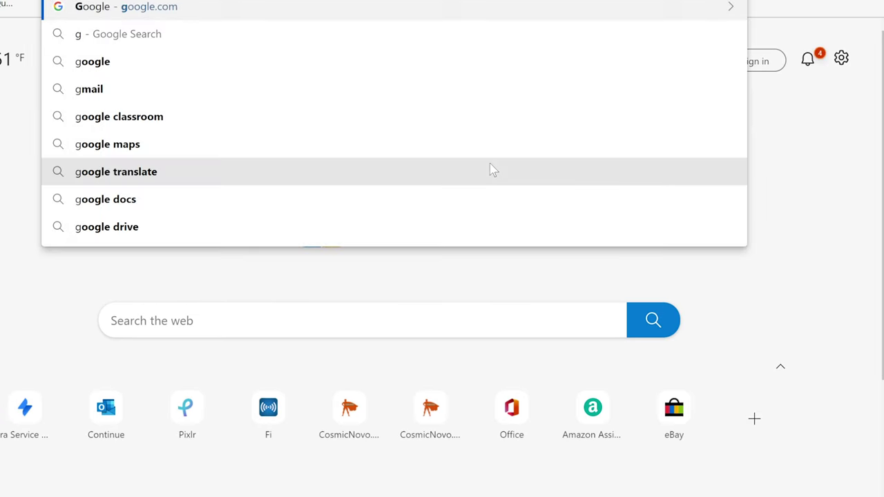
key("Return")
key("ctrl+v")
key("Return")
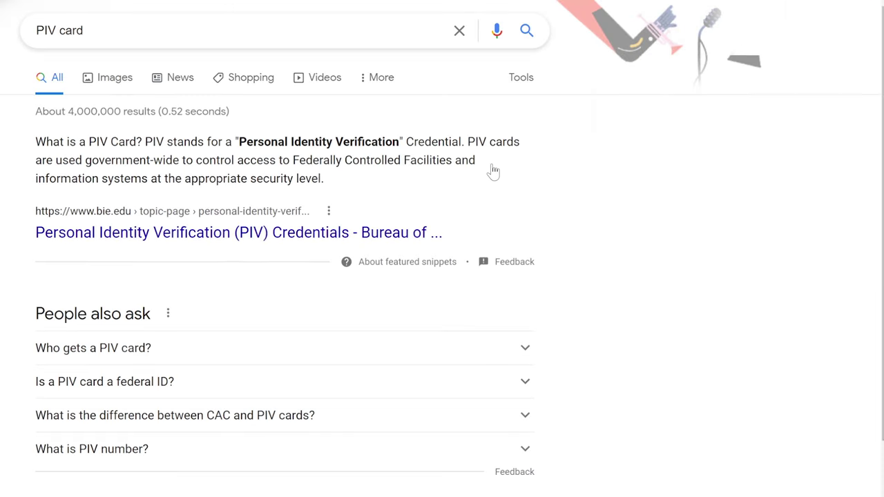
left_click_drag(35, 142, 512, 160)
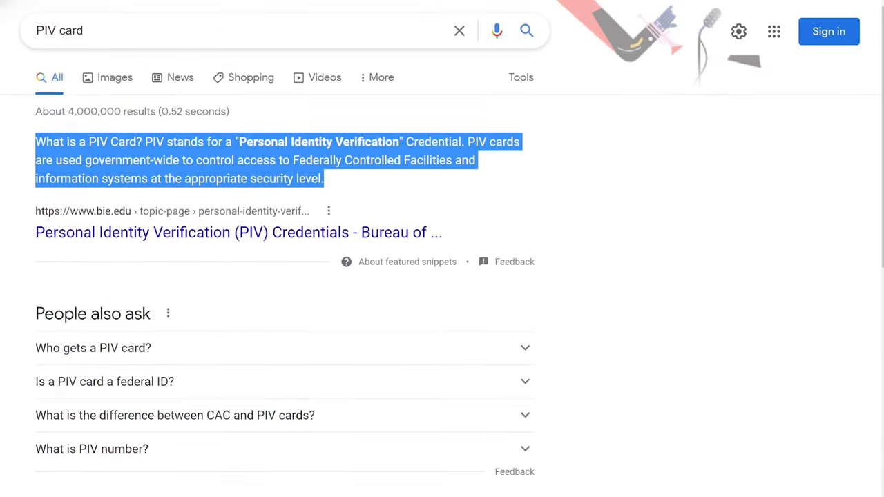
left_click(119, 86)
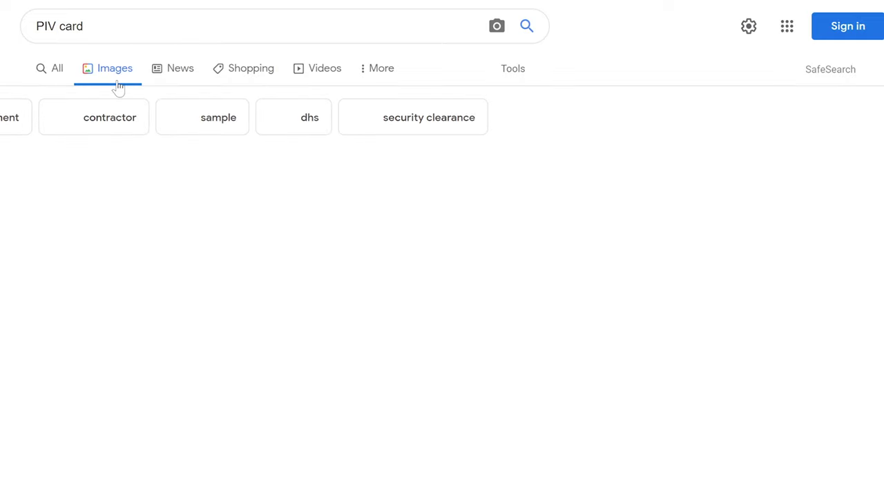
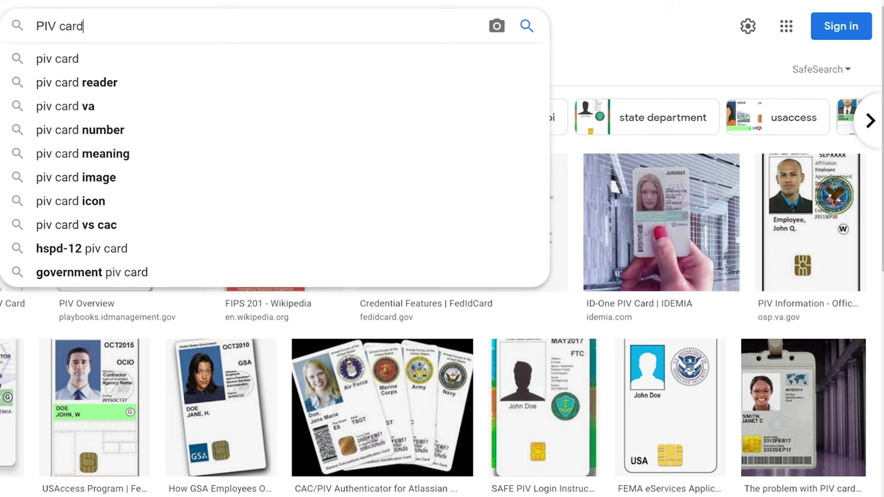
Search Google Images for "keboard with card scanner" and view the IOGEAR 104-key keyboard with integrated smart card reader
type("ke")
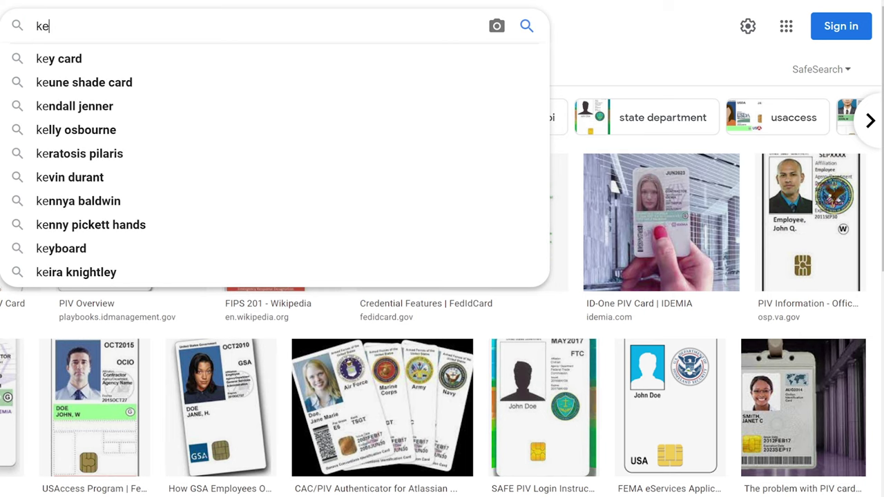
type("board with")
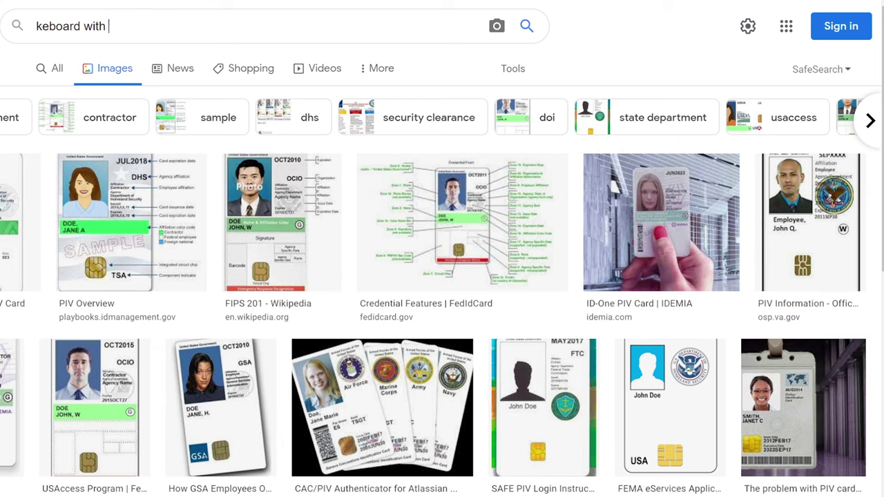
type(" card scanner")
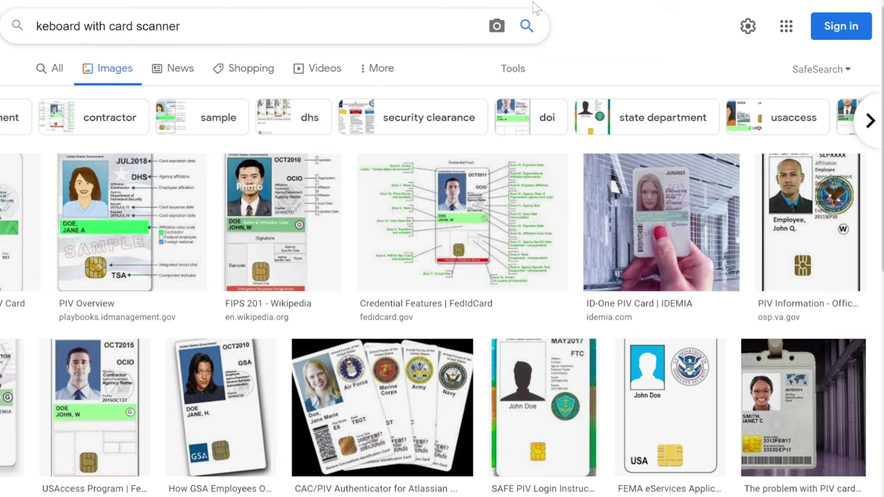
left_click(528, 28)
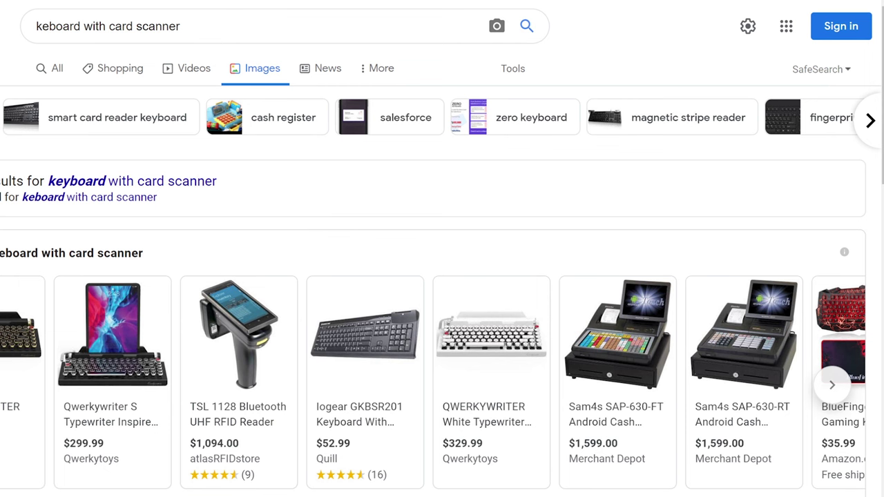
scroll(442, 276, "down", 3)
left_click(69, 394)
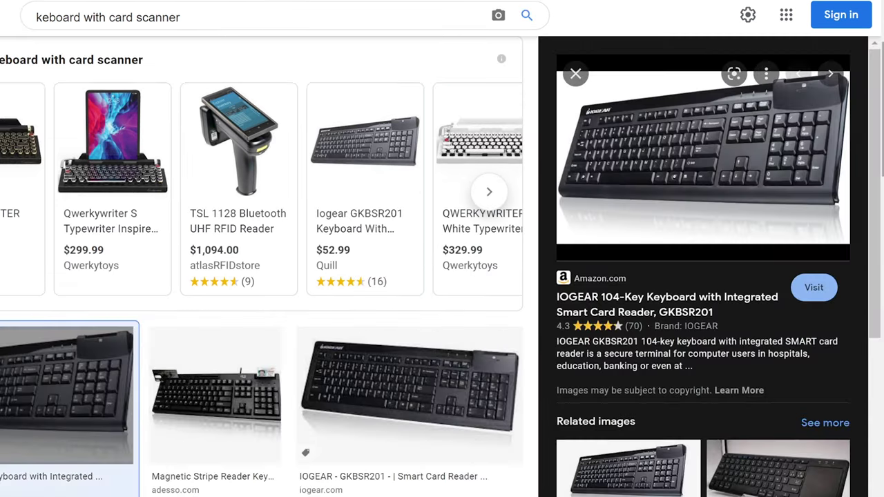
scroll(843, 198, "up", 2)
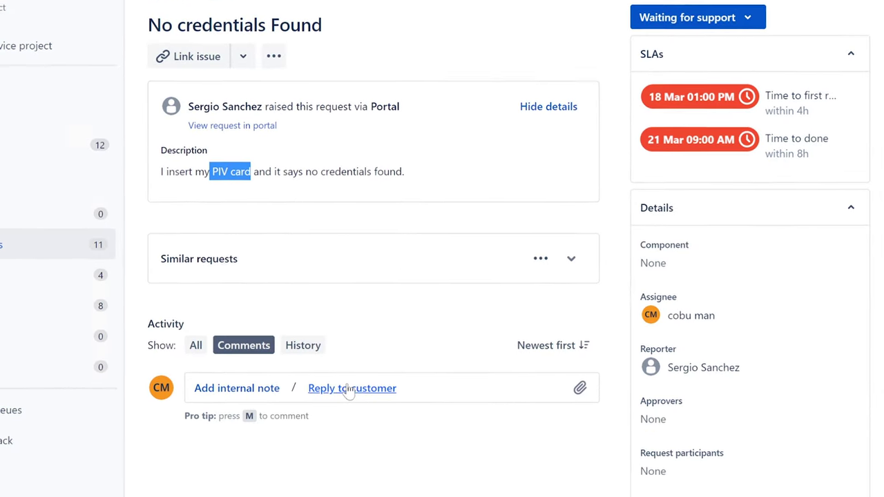
Reply to the customer on ISD-141 that if the error message is no credentials found, they need to acquire credentials
left_click(351, 389)
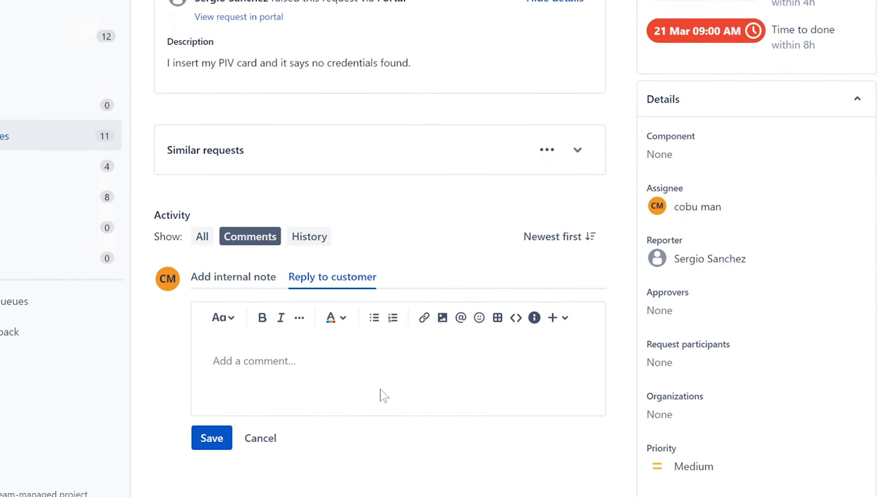
type("Hello, if error message is ")
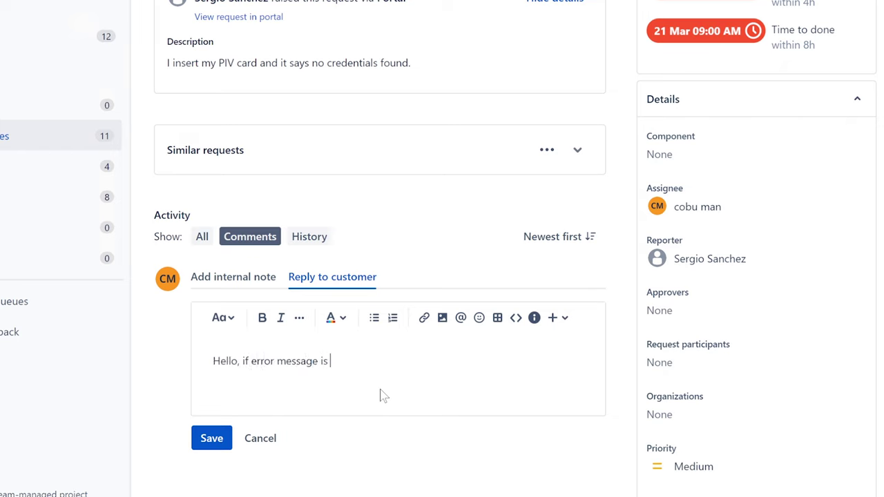
type("no credentials found... then you need to g")
type("e")
key("BackSpace")
key("BackSpace")
type("acquire creedentials.")
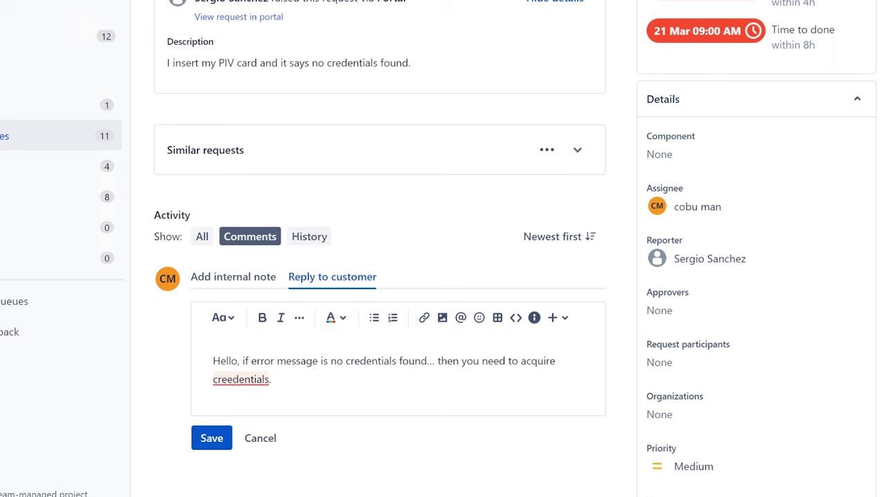
left_click(268, 397)
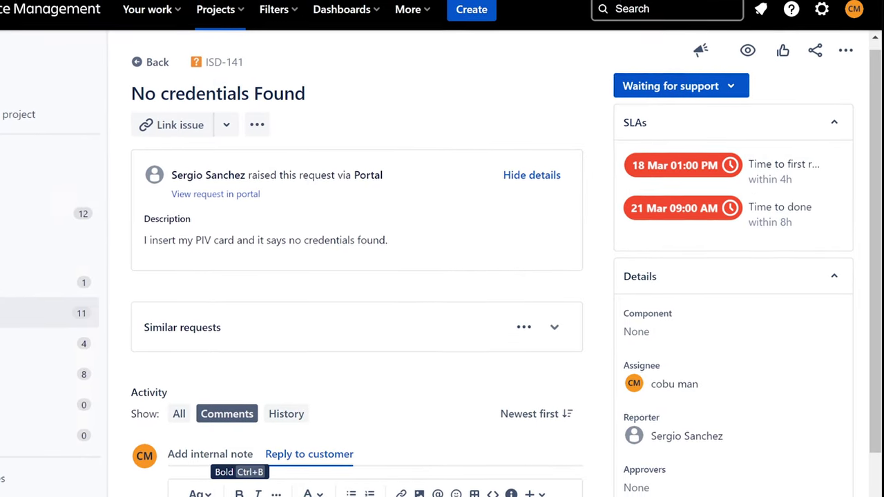
Set the status of ticket ISD-141 to Completed
left_click(715, 99)
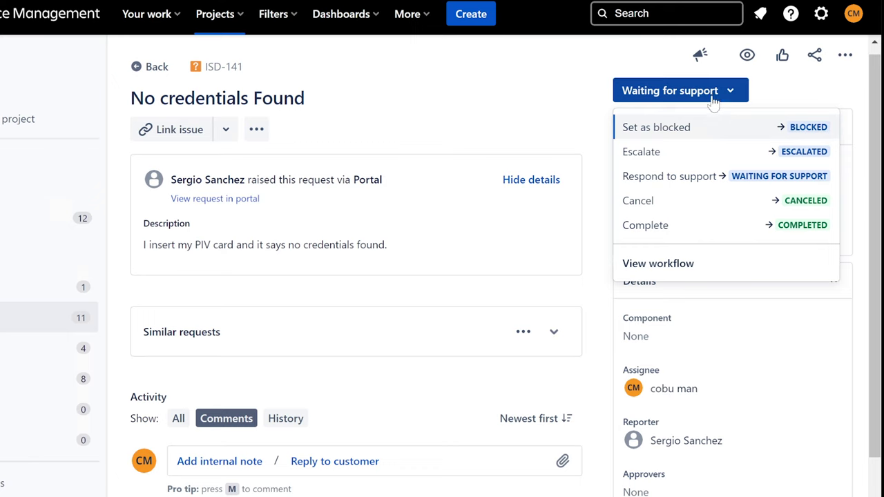
left_click(684, 228)
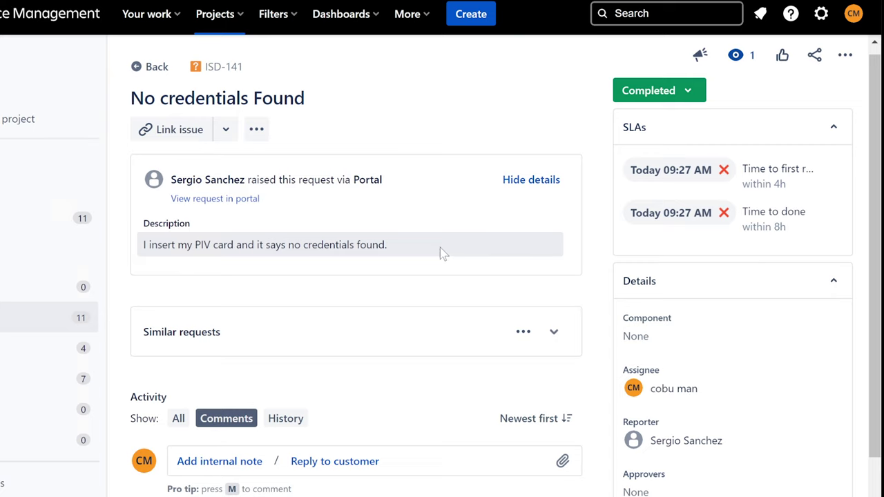
Open ticket ISD-150 "Outlook password prompt issue" from the Unassigned issues queue and assign it to your own account
left_click(42, 318)
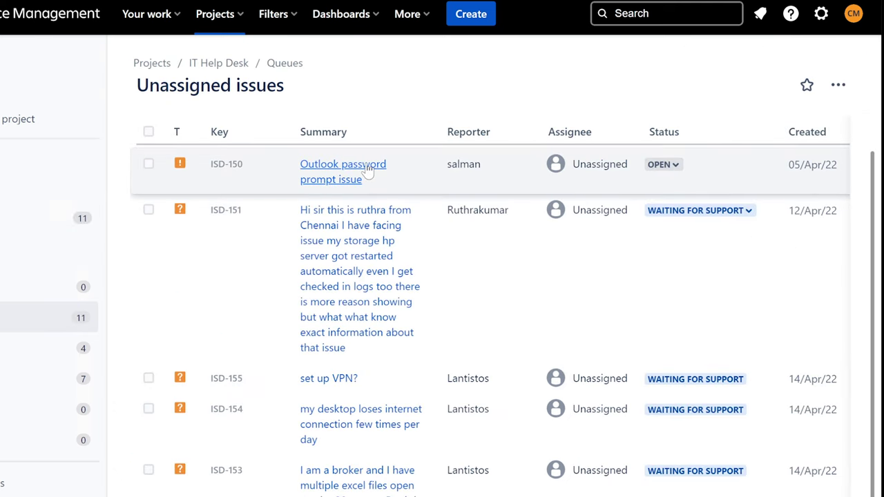
left_click(367, 170)
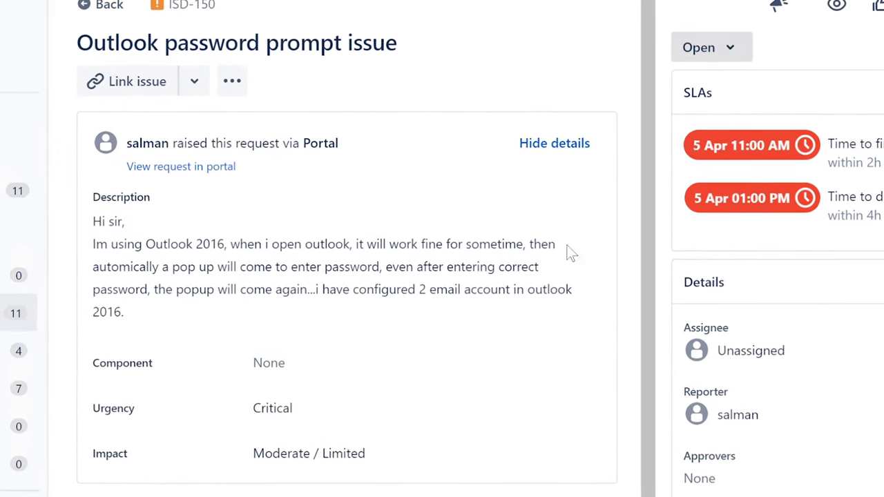
left_click(793, 360)
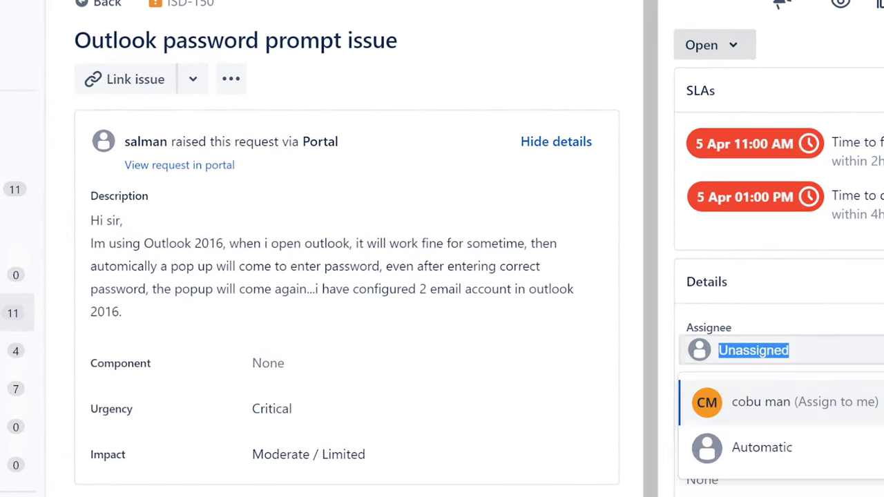
left_click(779, 403)
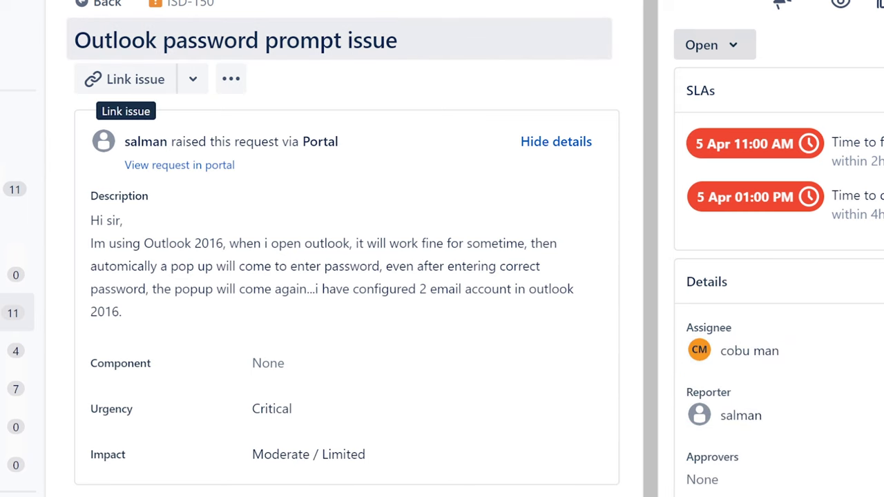
Read the title and description of ISD-150, including the part about the two email accounts configured in Outlook 2016
left_click_drag(74, 40, 421, 58)
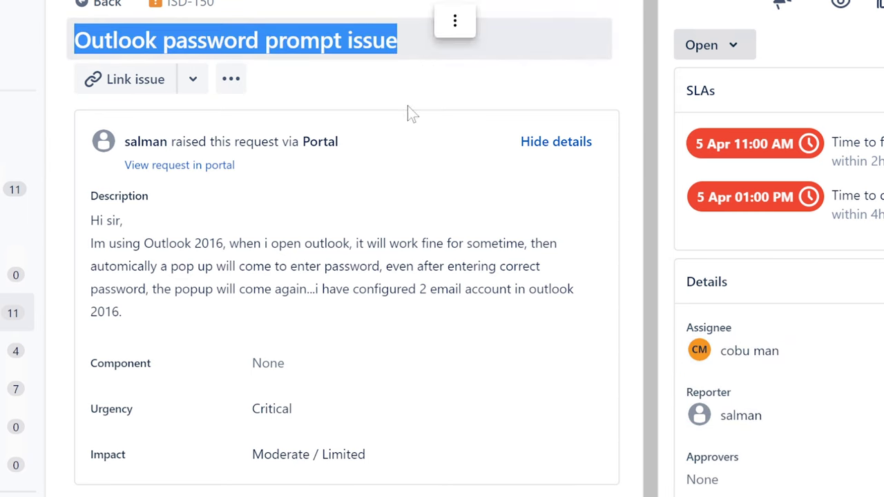
left_click_drag(90, 220, 565, 266)
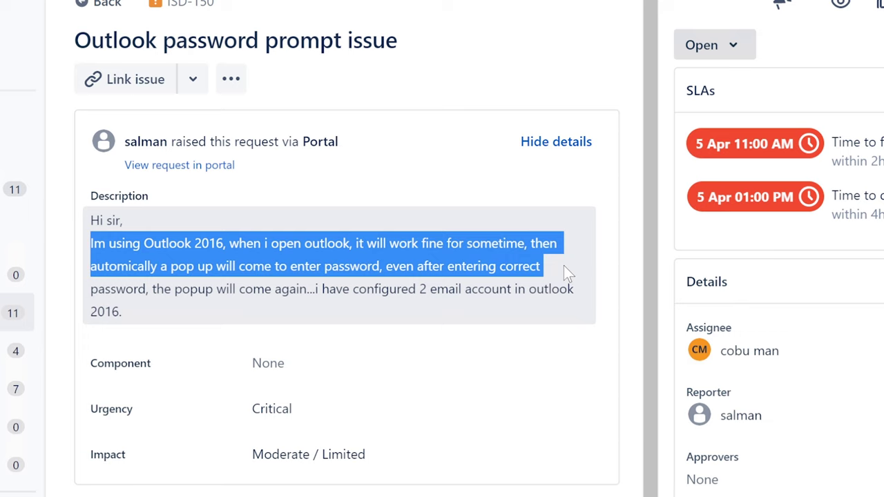
left_click_drag(564, 265, 535, 310)
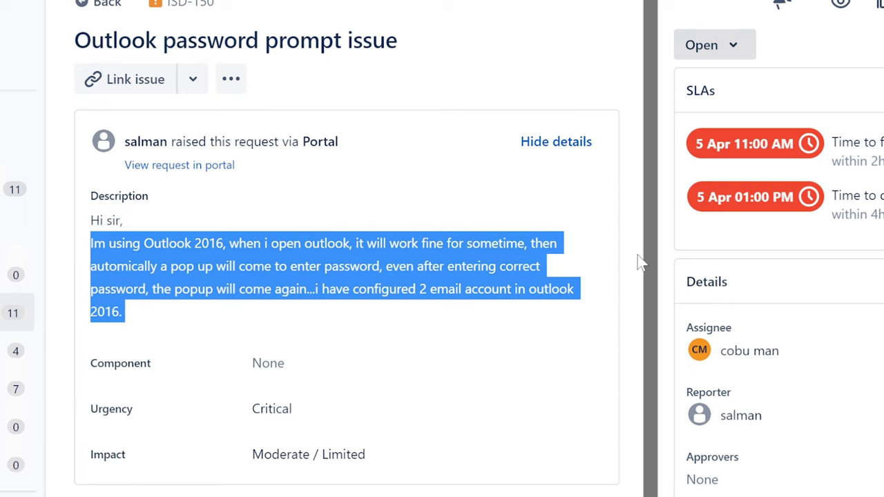
left_click_drag(650, 243, 634, 363)
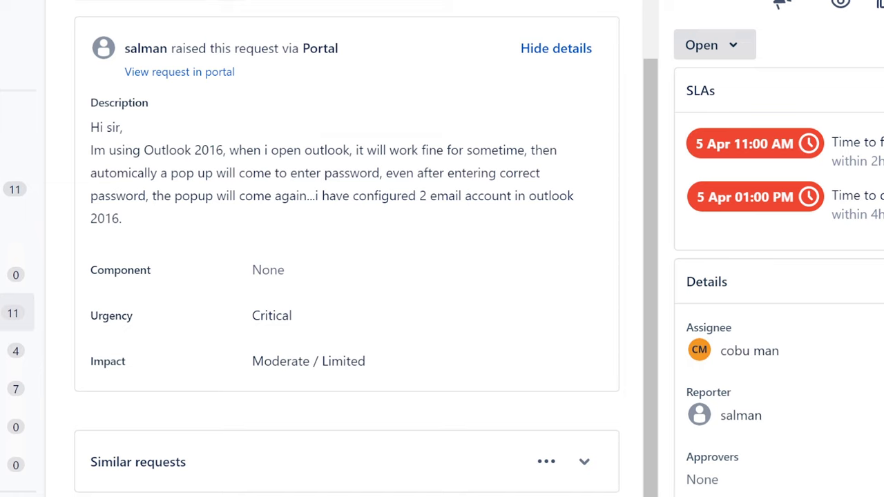
left_click_drag(312, 196, 575, 229)
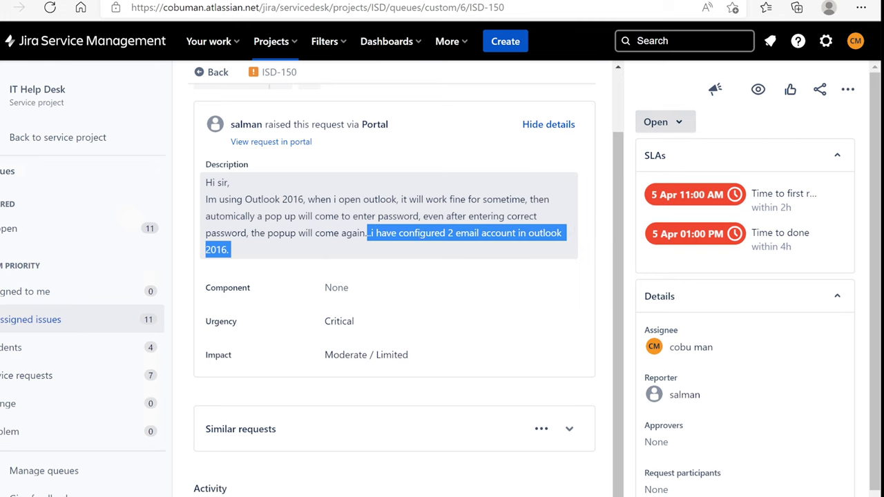
left_click_drag(366, 234, 563, 242)
left_click_drag(370, 233, 416, 233)
left_click(416, 233)
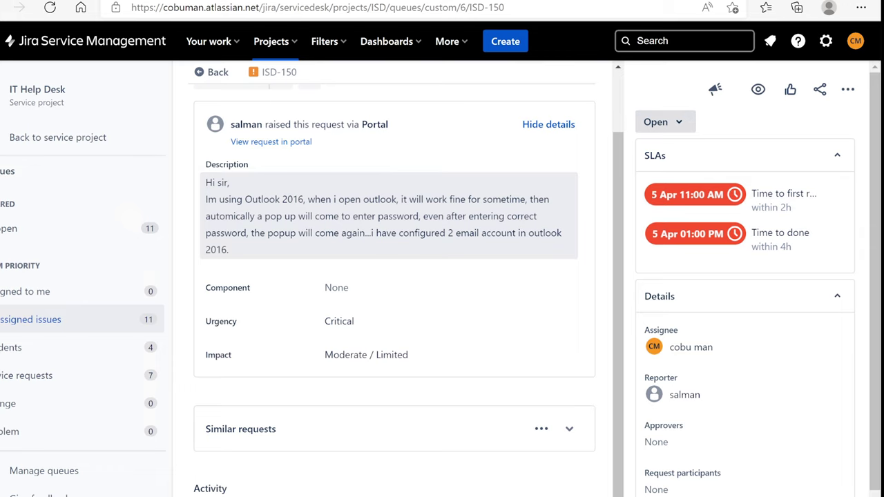
Open Task Manager, examine its window options and view commands, and close it
right_click(504, 496)
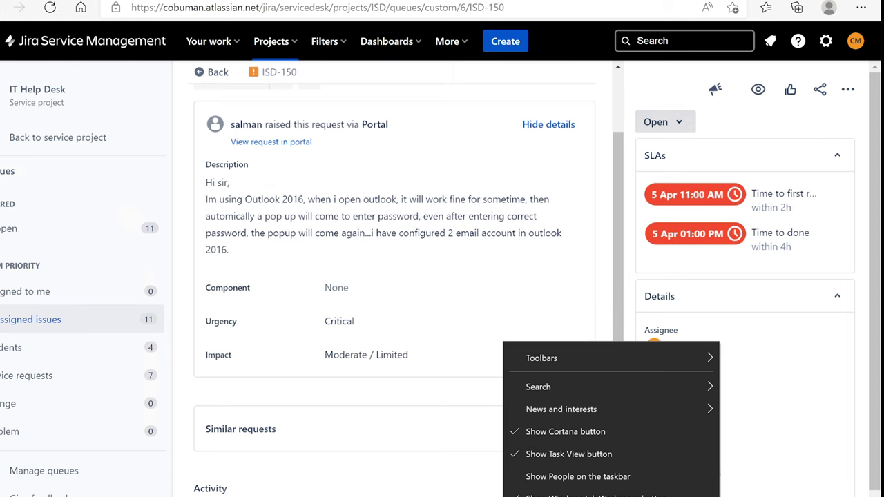
left_click(566, 496)
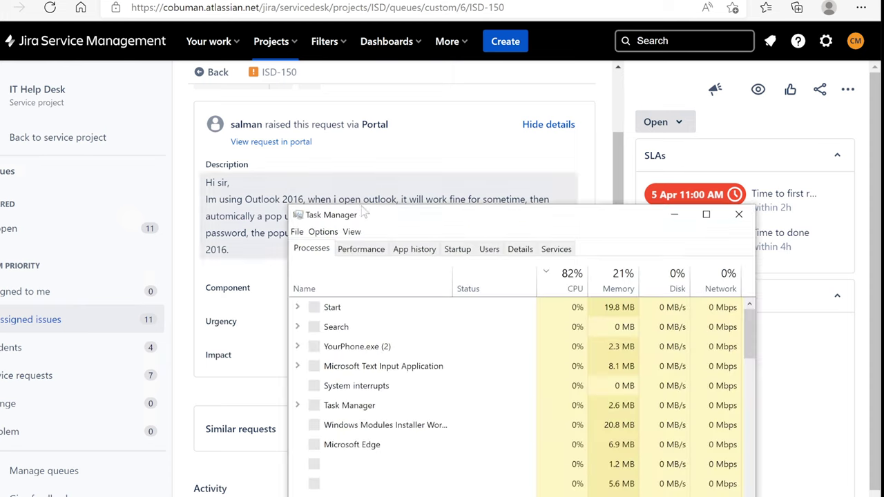
left_click_drag(382, 221, 313, 143)
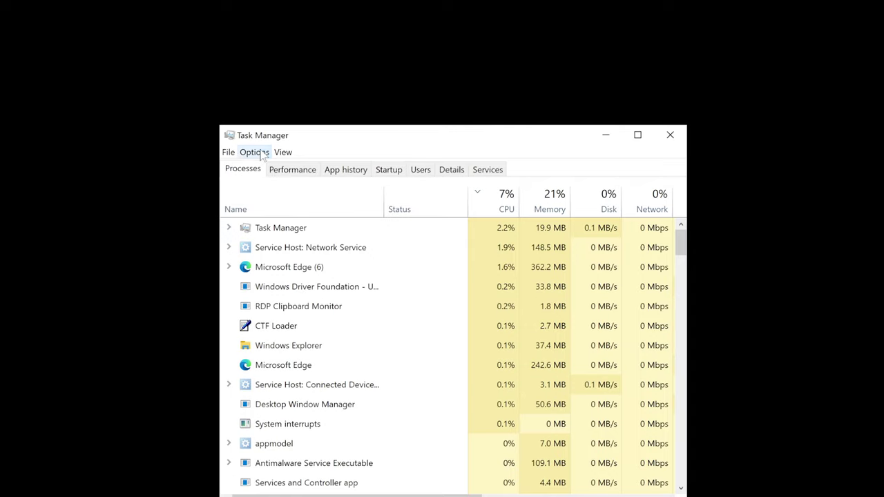
left_click(254, 152)
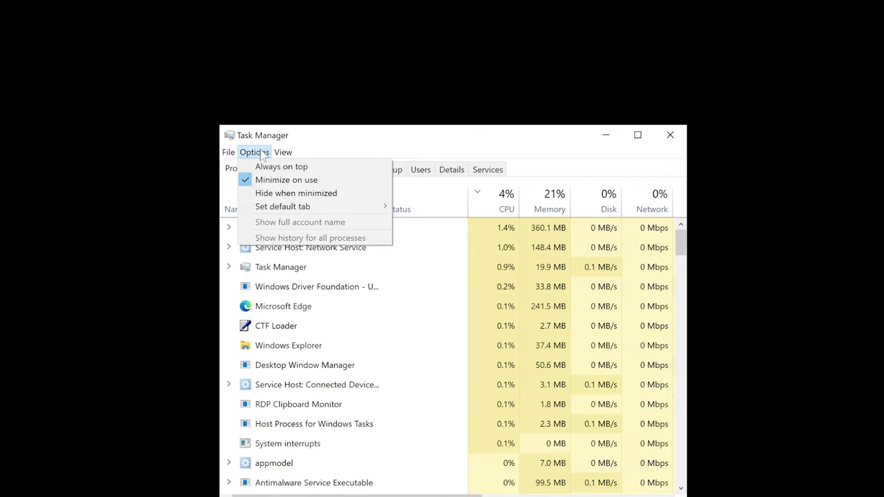
mouse_move(283, 152)
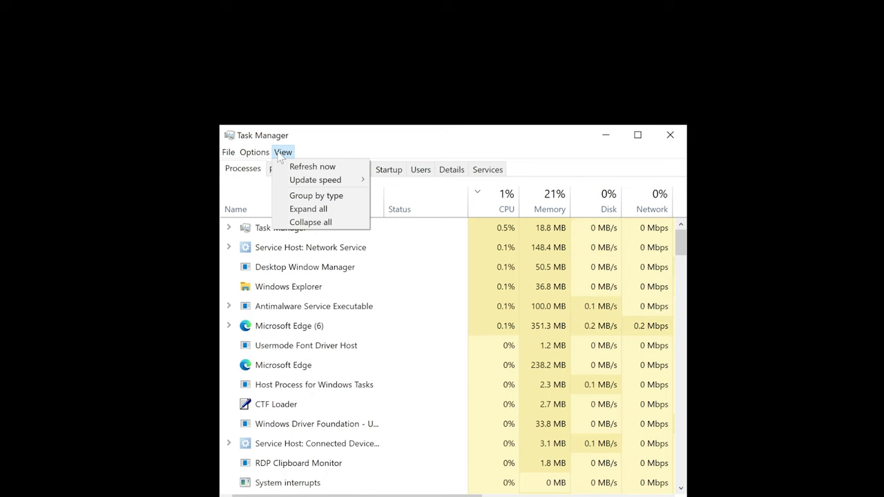
mouse_move(253, 151)
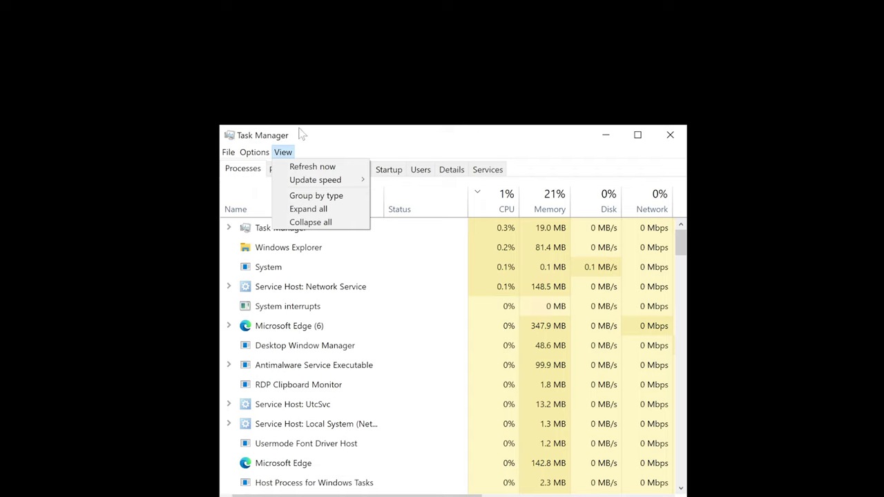
left_click(669, 136)
left_click(669, 138)
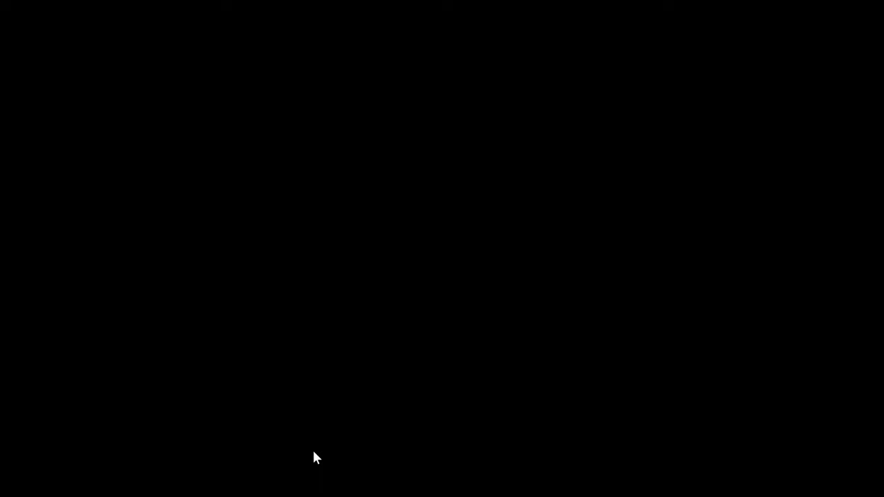
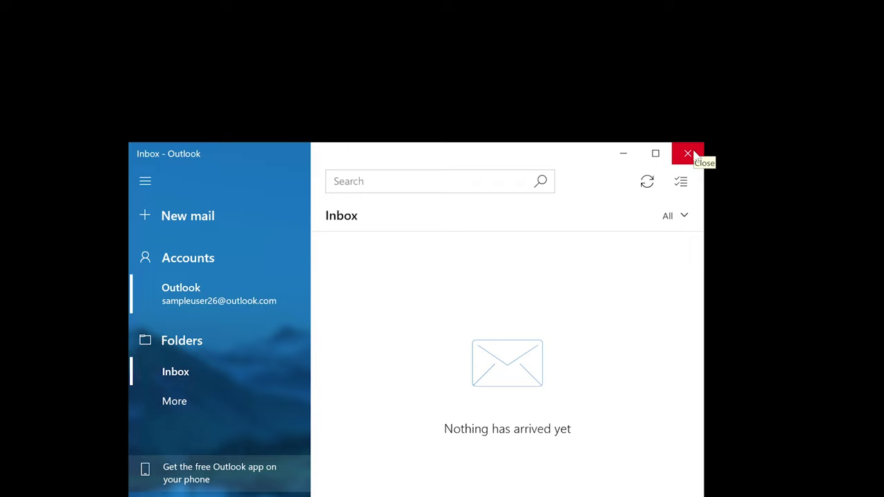
Close the Outlook inbox window and load an address beginning with "co" in the browser's Google search tab
left_click(695, 154)
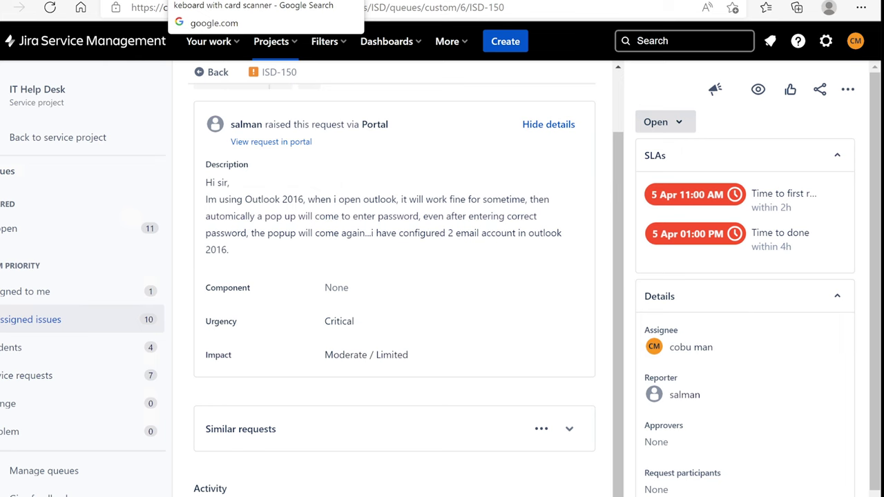
left_click(252, 2)
left_click(248, 9)
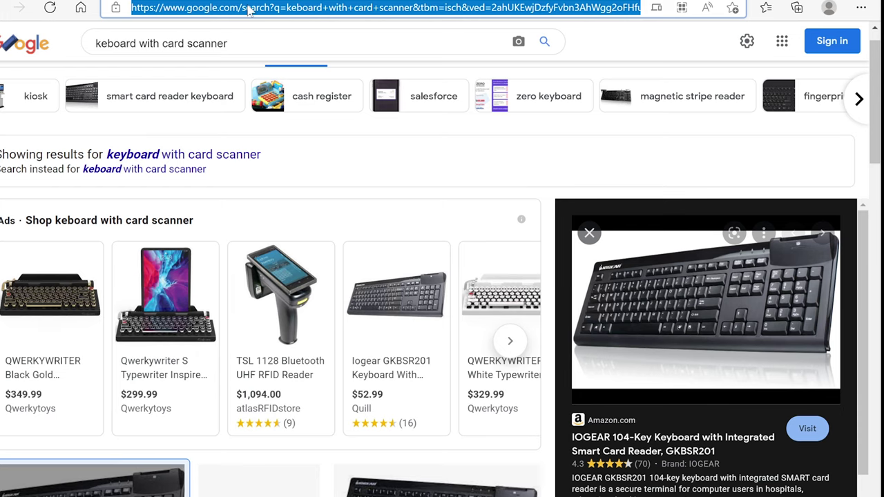
type("co")
key("Return")
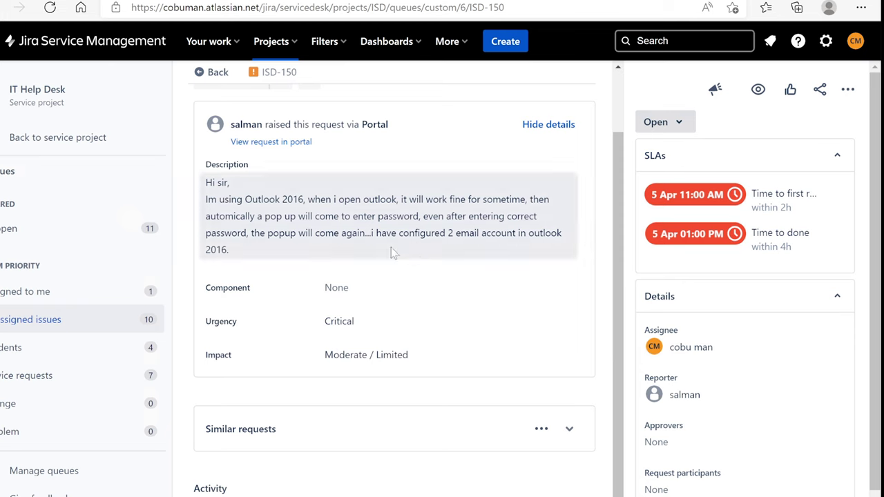
Reread the sentence about the two configured email accounts in ISD-150 and go to the ticket's comments
left_click_drag(371, 233, 565, 247)
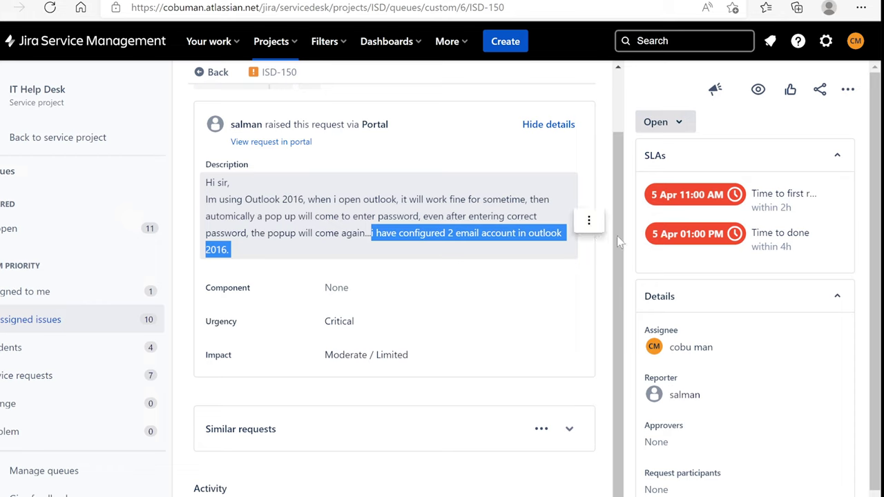
left_click(596, 248)
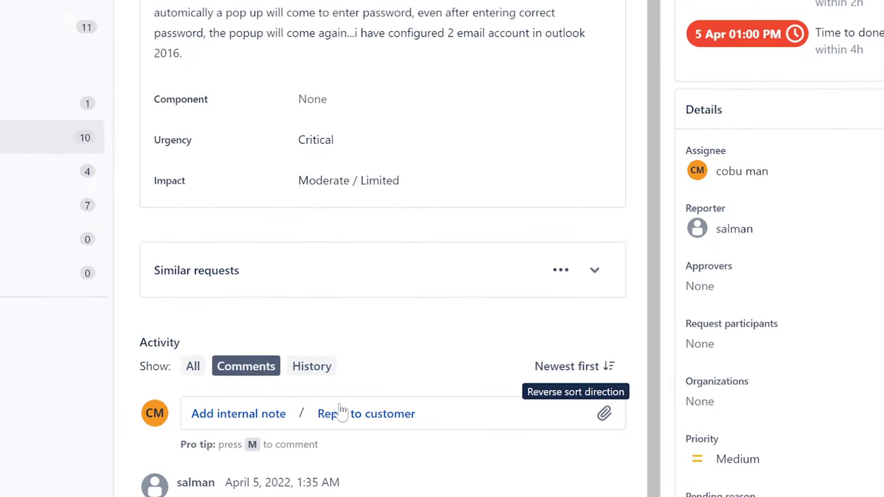
Start a reply to the customer on ISD-150 with a greeting that gives the agent's first name and "Pc support"
left_click(369, 414)
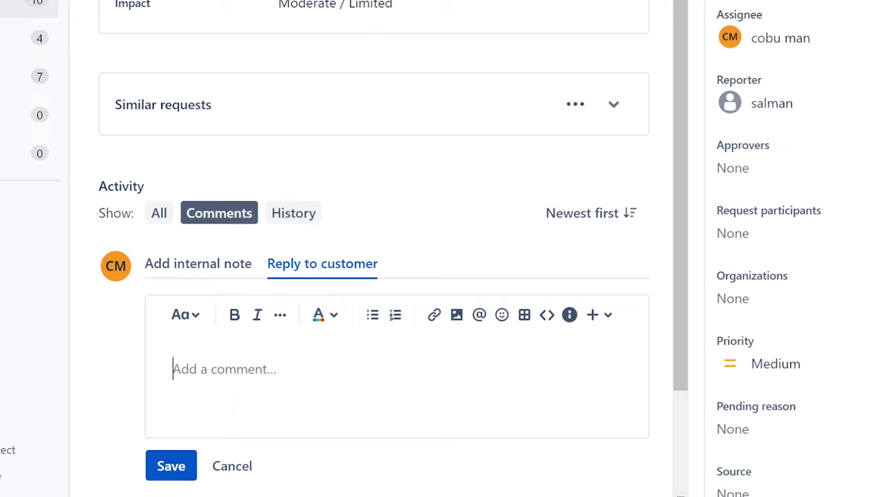
type("Hello")
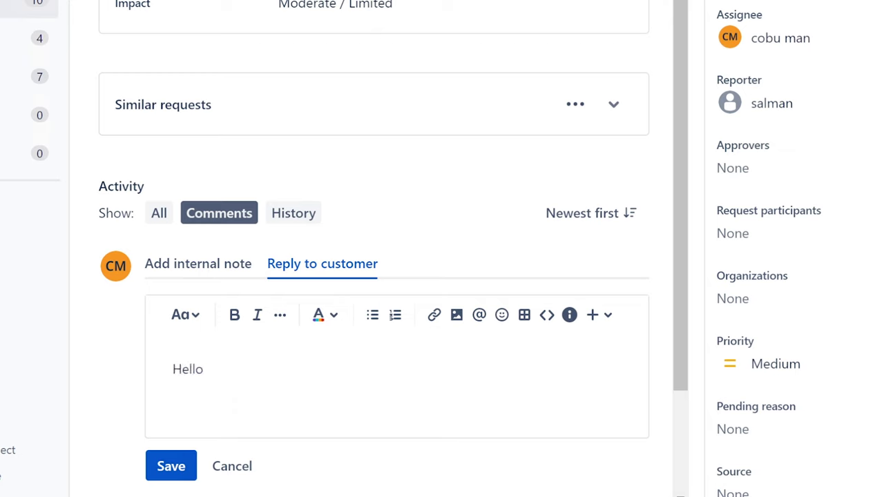
type(", this is Ervin with Pc support.")
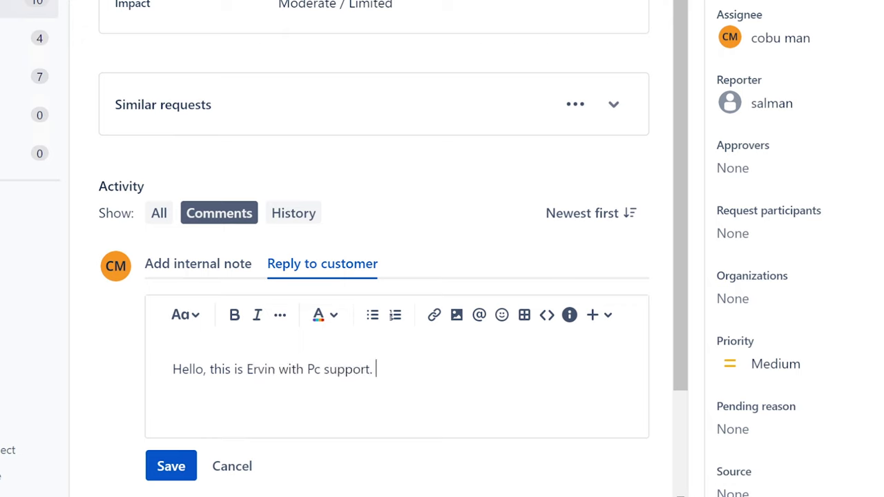
Continue the reply with "Please make sure that if you use an SSO login..."
type(" Please make sure that")
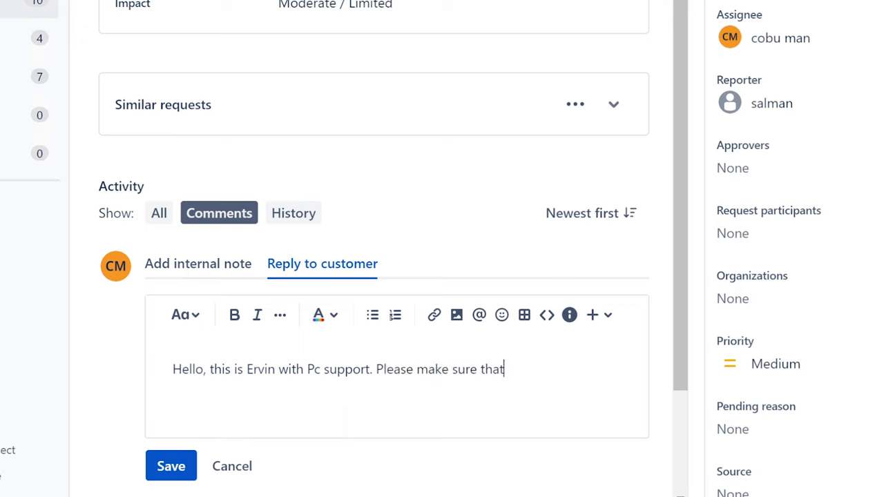
type(" if you use an ")
type("SSO")
type(" web")
key("BackSpace")
key("BackSpace")
key("BackSpace")
key("BackSpace")
type("logi")
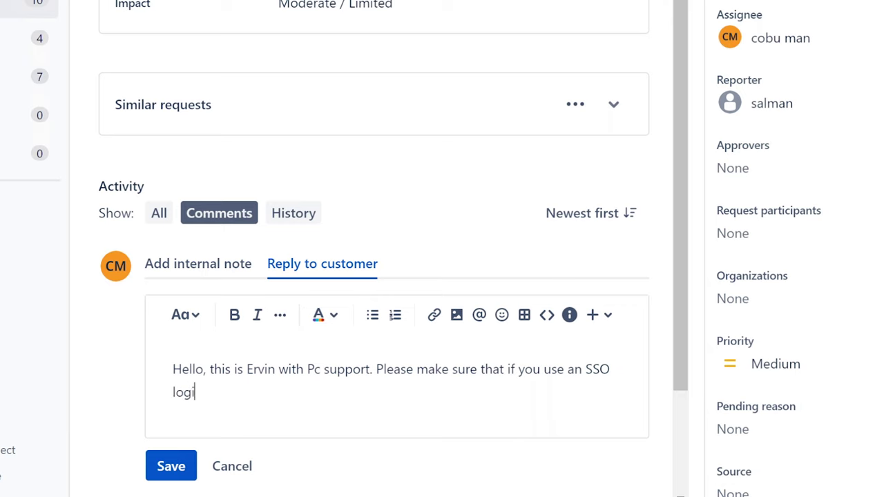
type("n... that")
key("BackSpace")
key("BackSpace")
key("BackSpace")
key("BackSpace")
key("BackSpace")
Add the condition "and if you happened to changed the computer password on that website." to the reply
type("and if you happened to changed the")
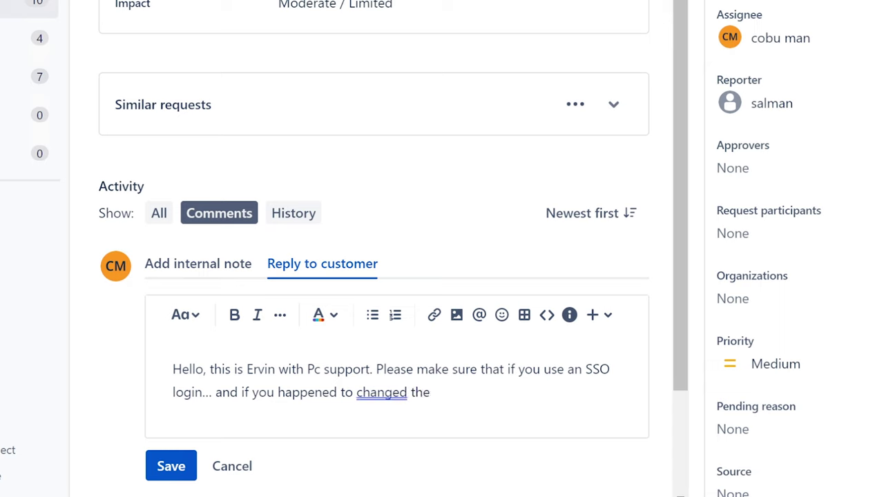
type(" computer password ")
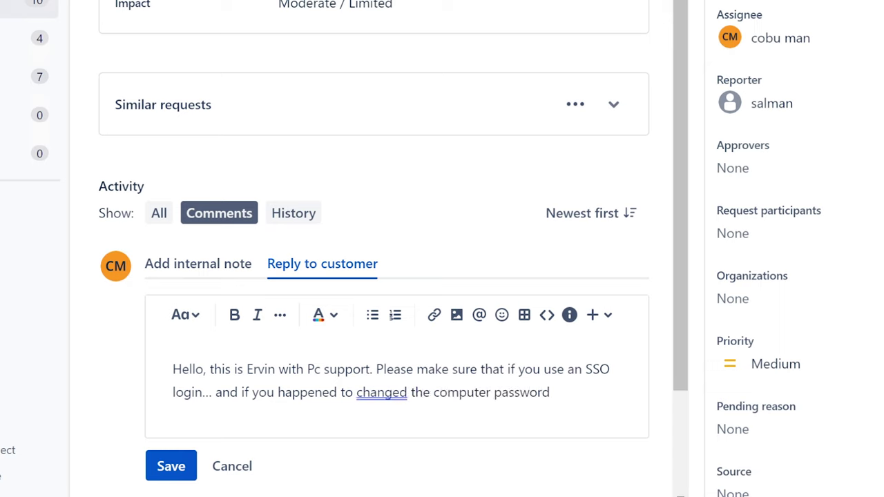
type("on that website.")
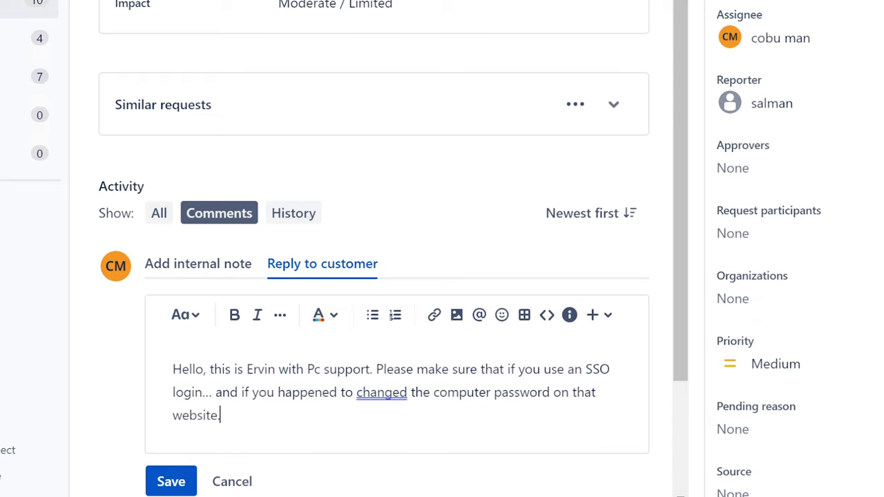
Complete the sentence with "... that password is also replicated/updated at local level (computer)." and leave nothing after it
type(".. that passw")
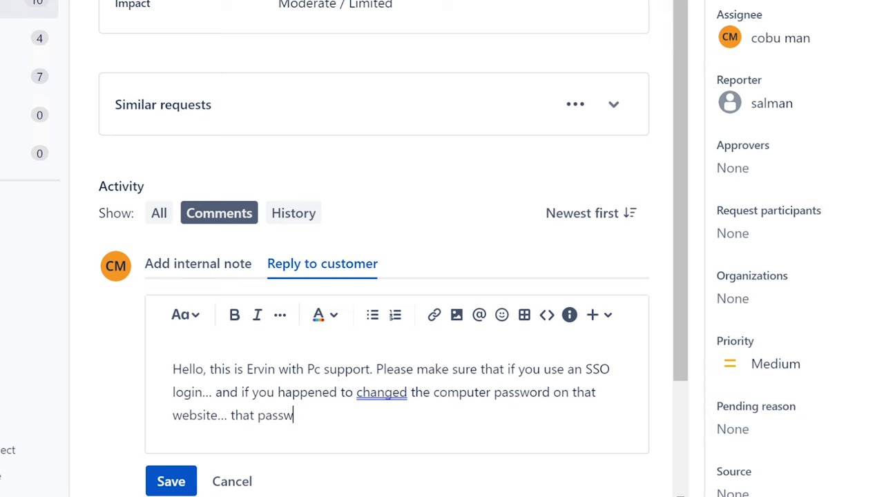
type("ord is also repl")
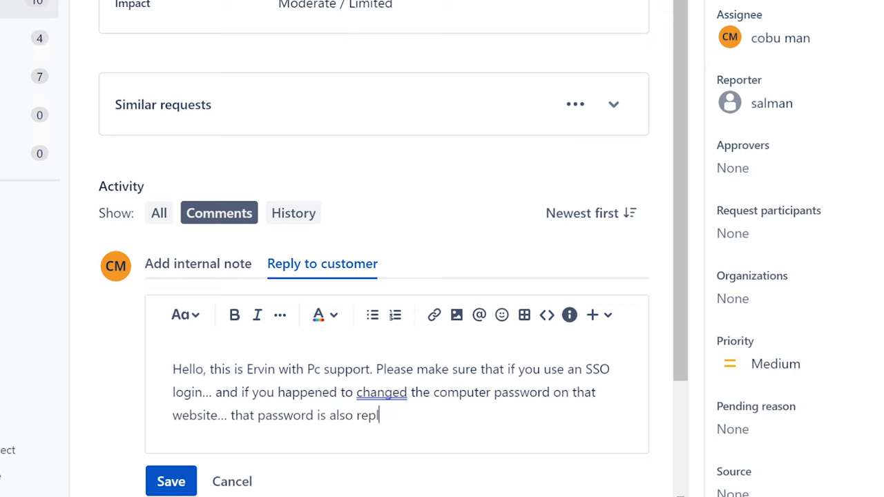
type("icated/upd")
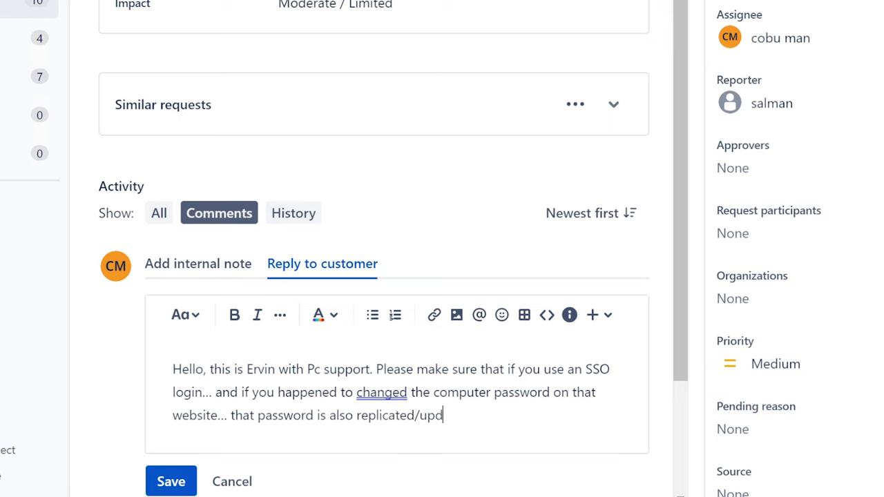
type("ated at local")
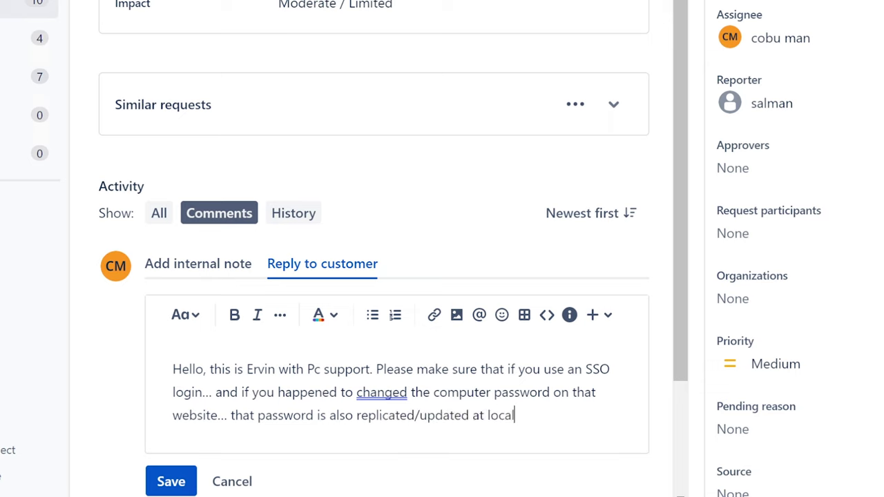
type(" lever")
key("BackSpace")
type("l (computer). YOu c")
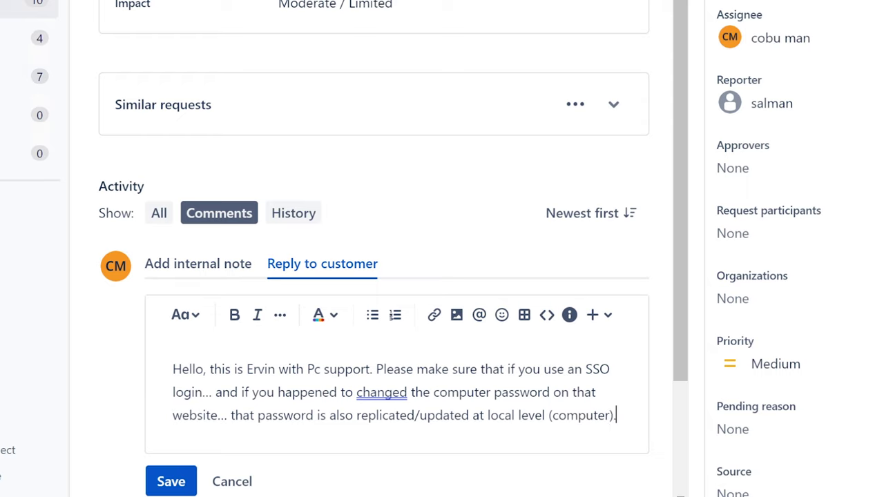
key("BackSpace")
key("BackSpace")
key("BackSpace")
key("BackSpace")
key("BackSpace")
key("BackSpace")
key("BackSpace")
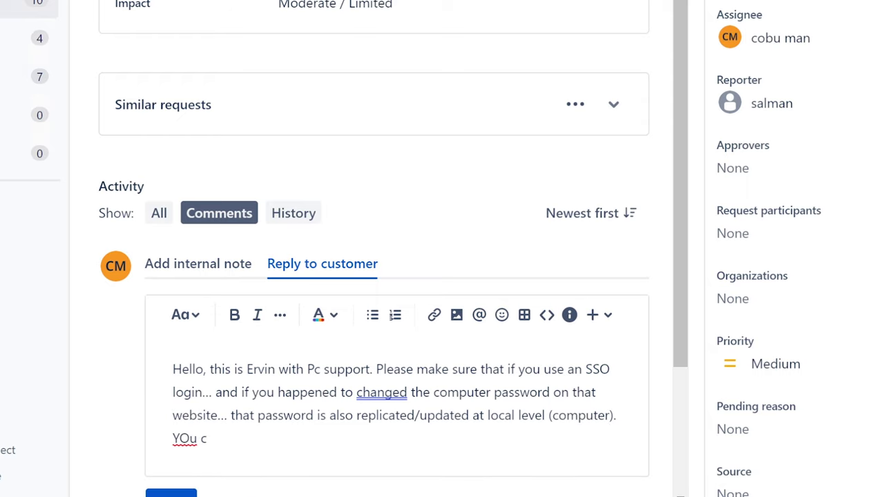
type("ou")
key("BackSpace")
key("BackSpace")
key("BackSpace")
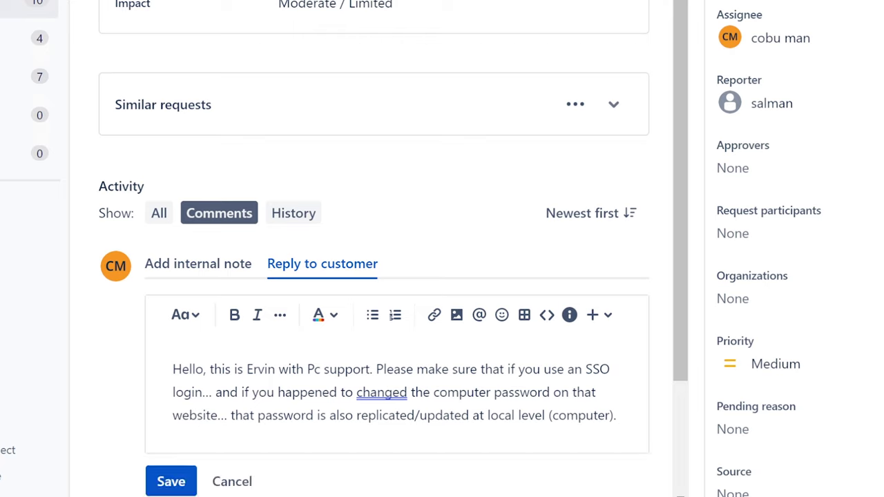
Add "Please watch my video on this (number 26) on Sunday." and sign the reply with the agent's first name
type("Please wat")
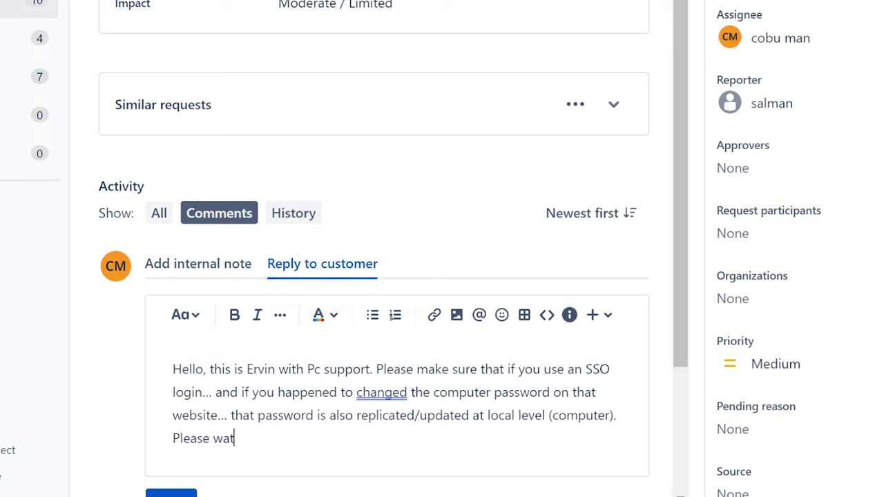
type("ch my video ")
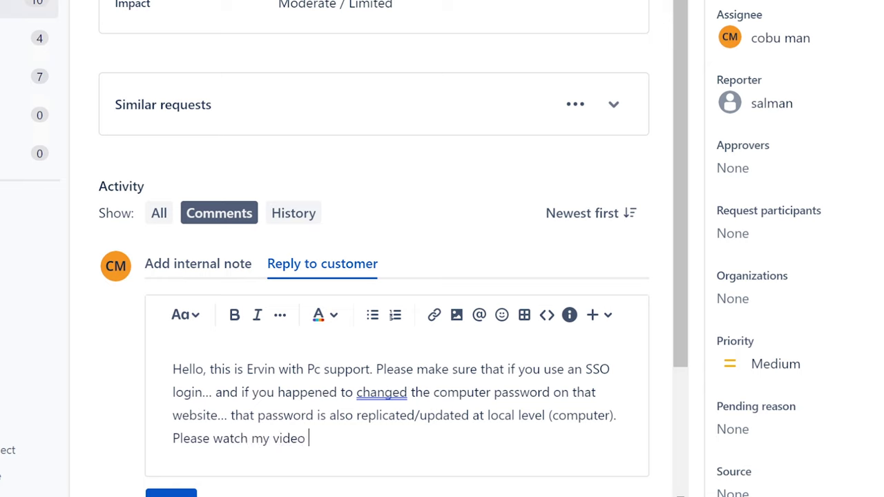
type("on this (num")
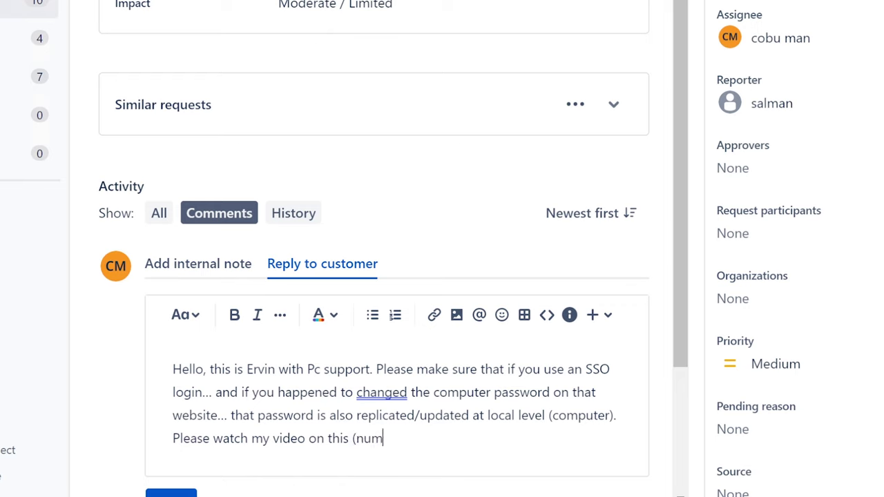
type("ber 26). Ervin")
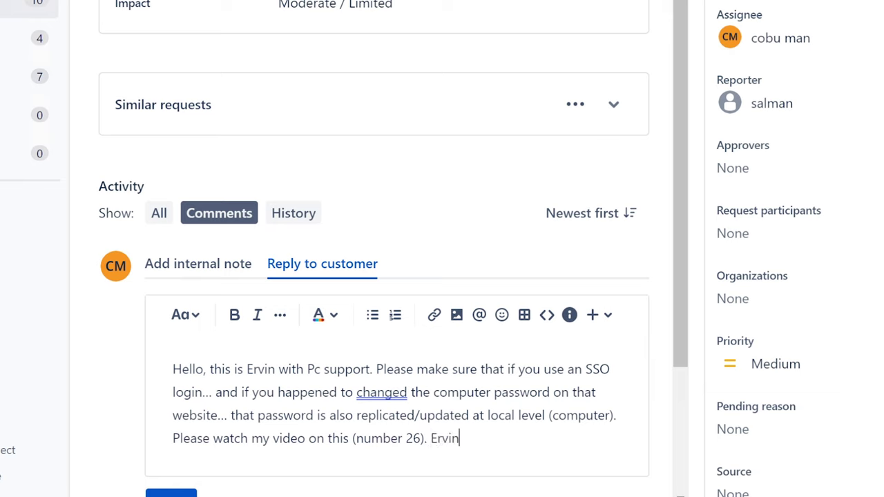
left_click(425, 438)
type("on Sunday")
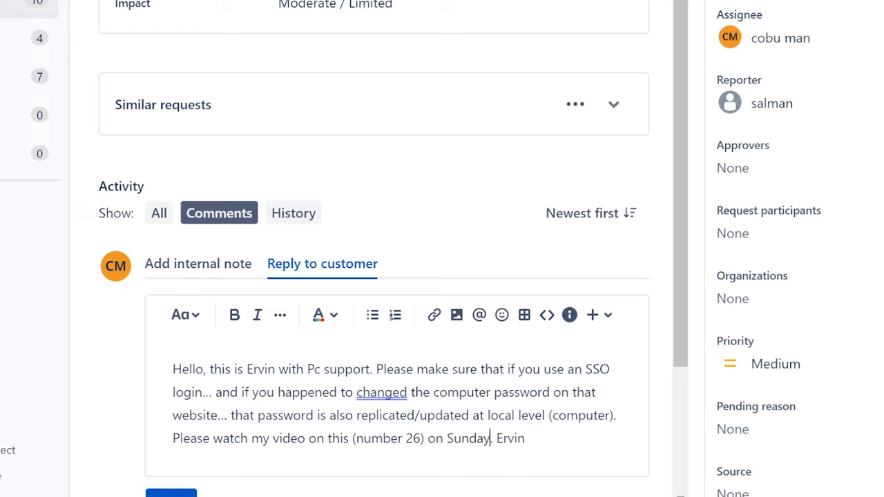
Reread the start of the reply and correct "changed" to "change" in the computer password sentence
left_click_drag(172, 369, 314, 415)
left_click(277, 393)
left_click_drag(212, 392, 423, 392)
left_click(400, 392)
key("Delete")
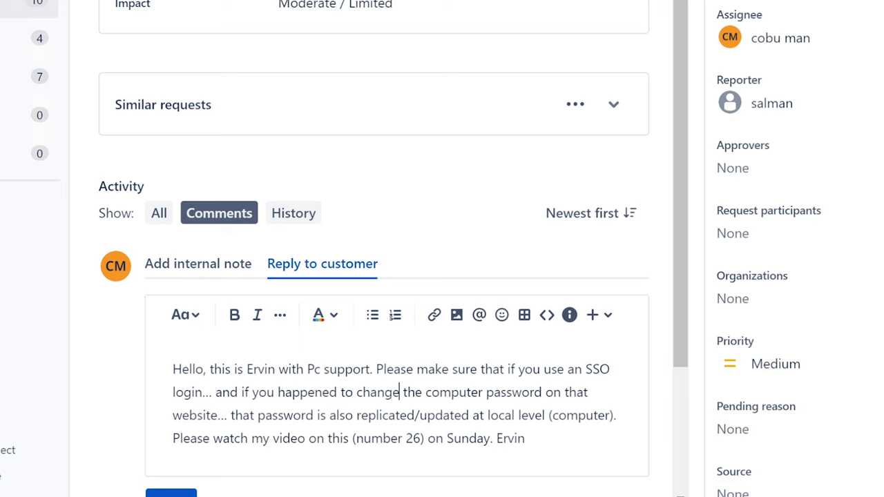
Reread the part about the password being replicated at local level and save the reply to the customer
left_click_drag(353, 393, 227, 415)
left_click(230, 415)
left_click_drag(230, 415, 625, 429)
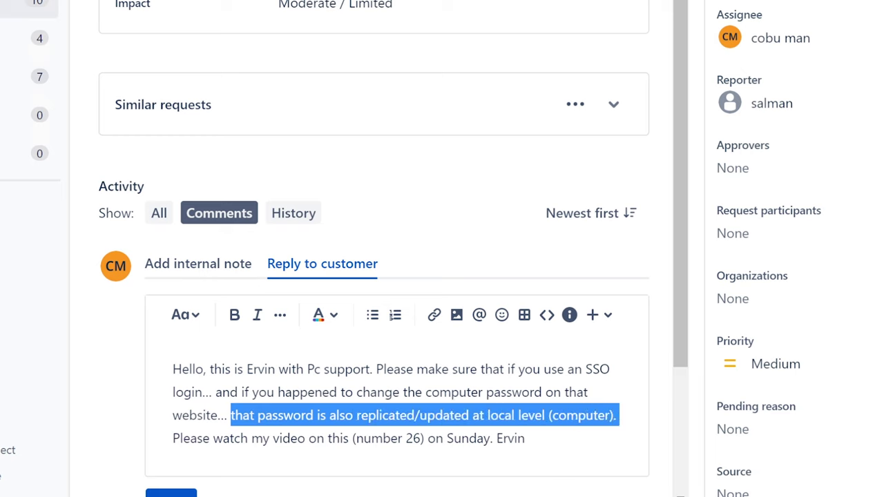
left_click(625, 436)
left_click_drag(677, 318, 677, 369)
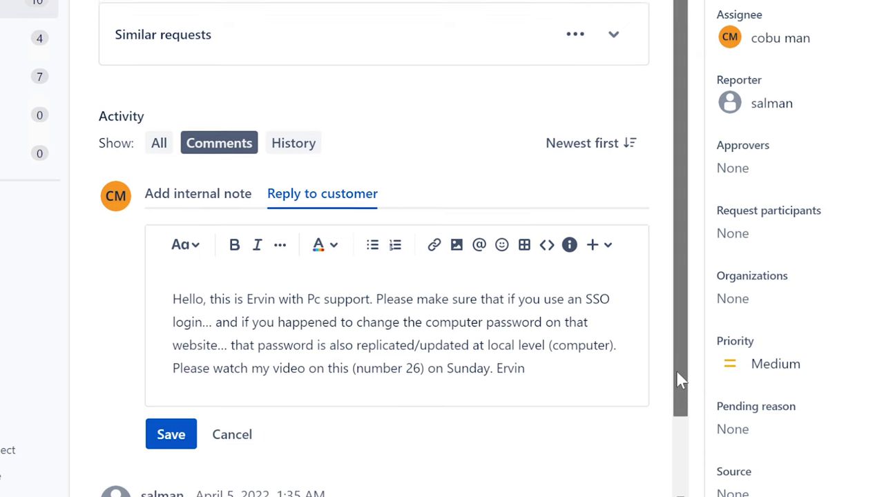
left_click(173, 439)
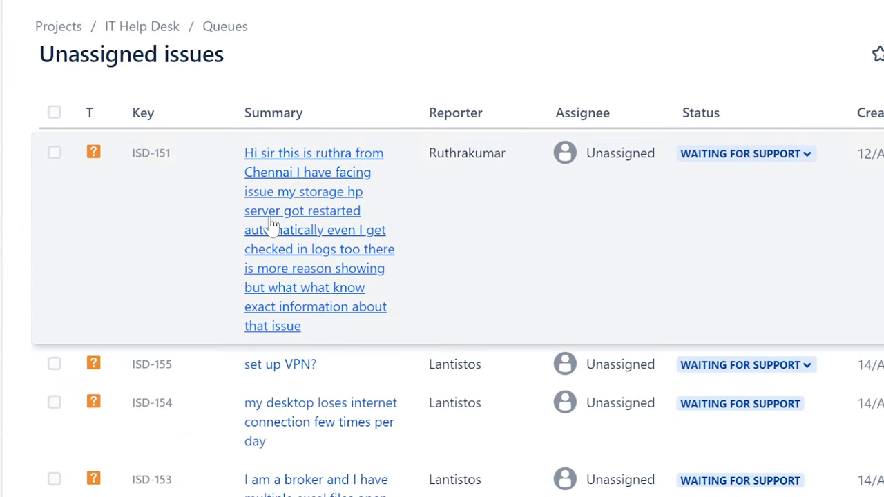
Open unassigned ticket ISD-151 about the HP storage server restarting automatically and assign it to the agent's own account
left_click(274, 225)
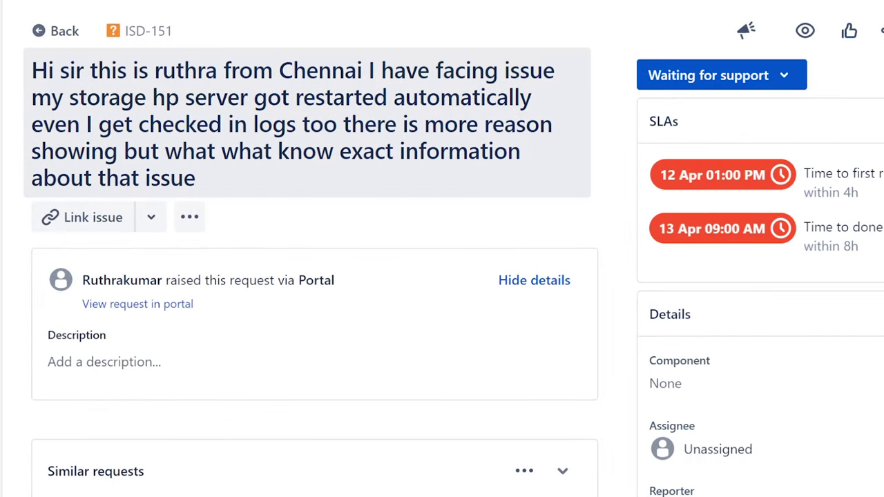
left_click(722, 449)
left_click(760, 478)
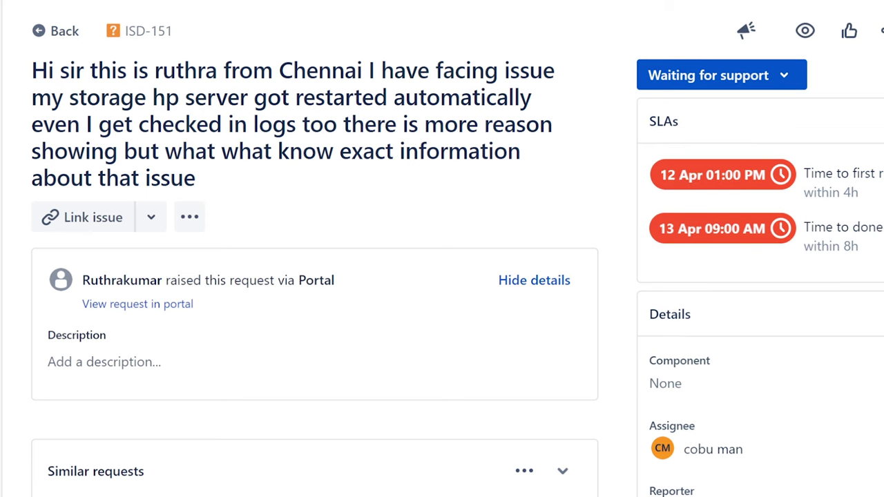
Read who raised ISD-151 and the opening of its summary about the HP storage server issue
left_click_drag(82, 280, 162, 280)
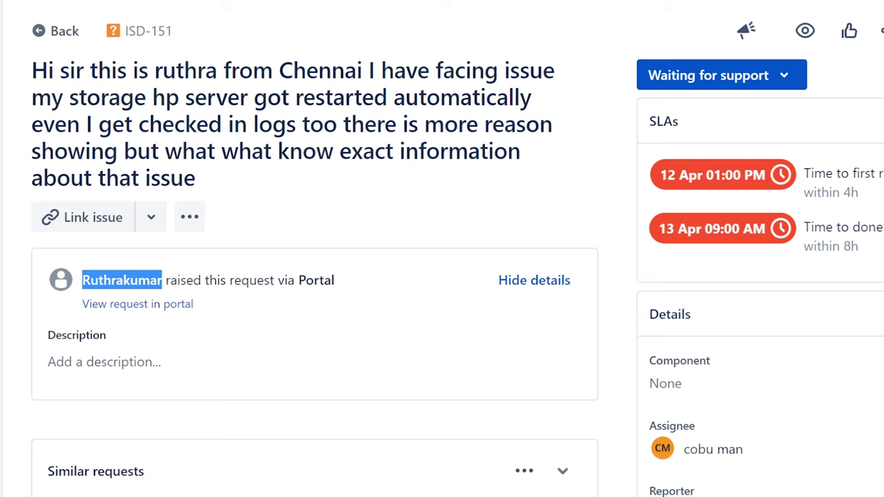
left_click(173, 288)
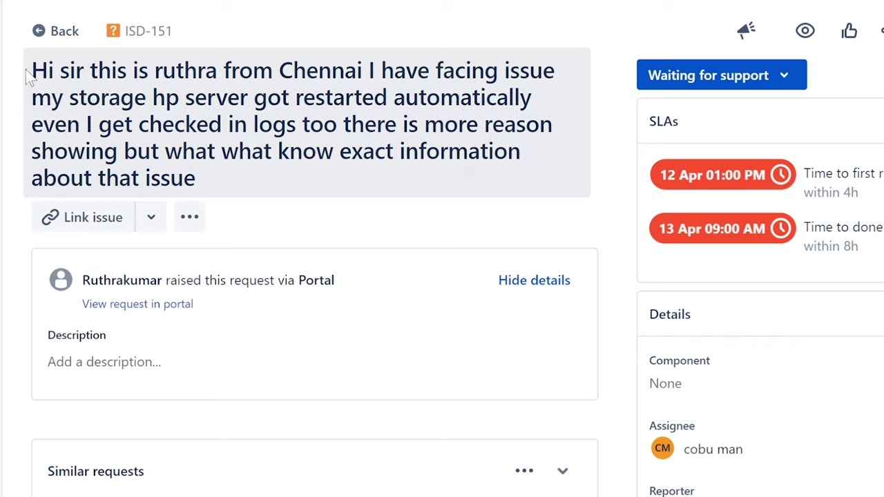
left_click_drag(31, 69, 177, 71)
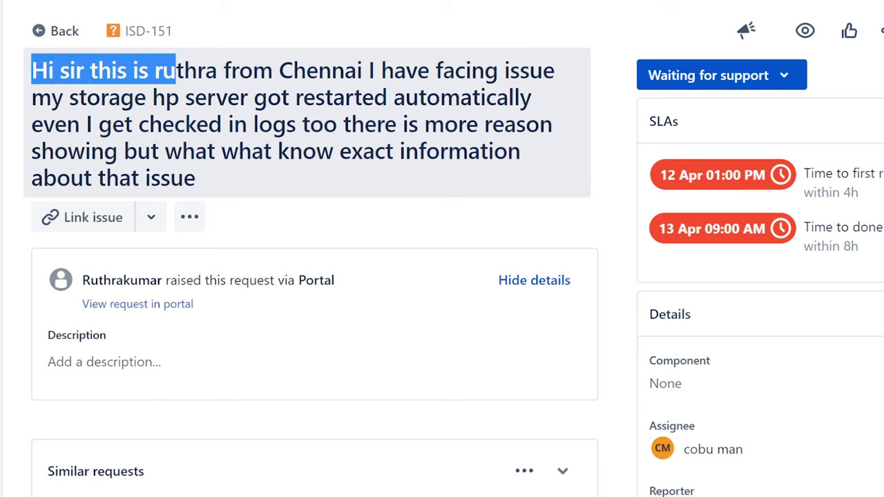
left_click_drag(177, 71, 223, 71)
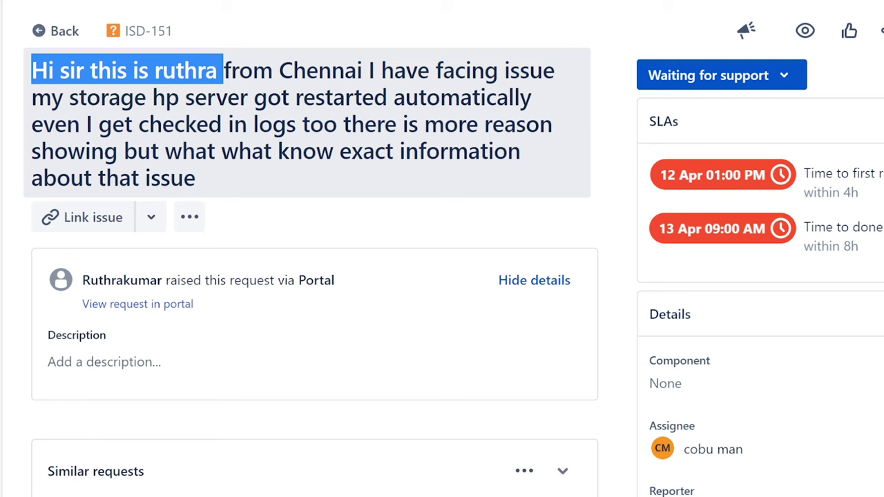
left_click_drag(223, 70, 368, 71)
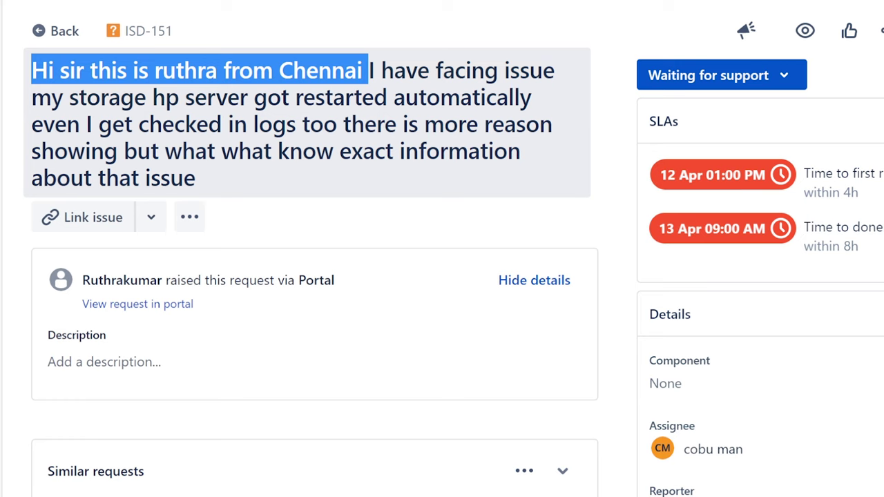
left_click_drag(368, 70, 543, 71)
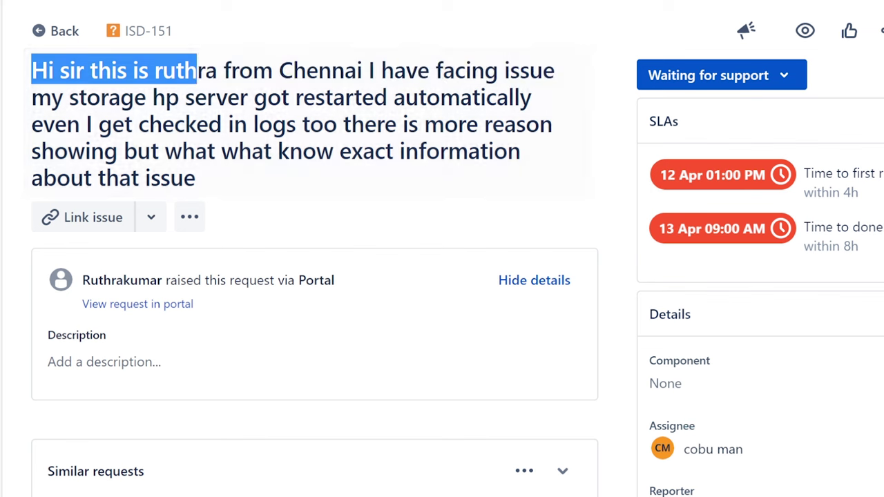
left_click_drag(198, 71, 514, 97)
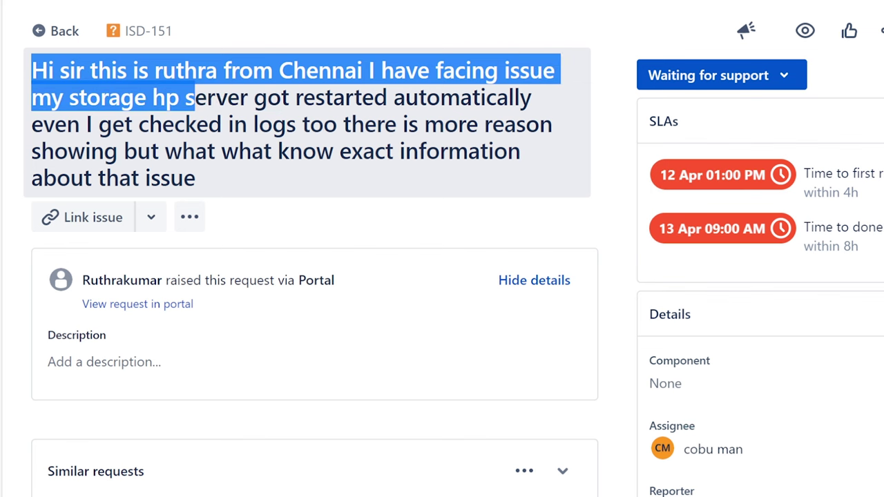
left_click_drag(195, 97, 198, 124)
left_click(197, 124)
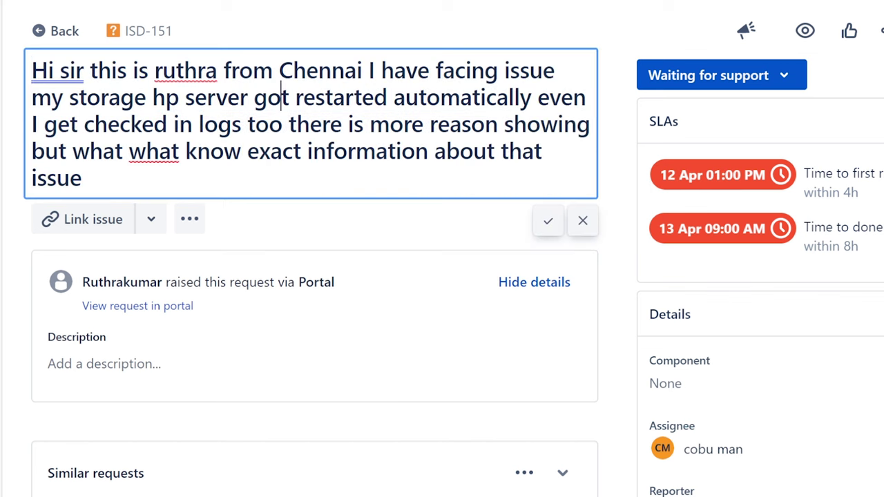
Read the rest of the ISD-151 summary, covering the automatic restart, the checked logs and the request for exact information
left_click_drag(32, 98, 573, 97)
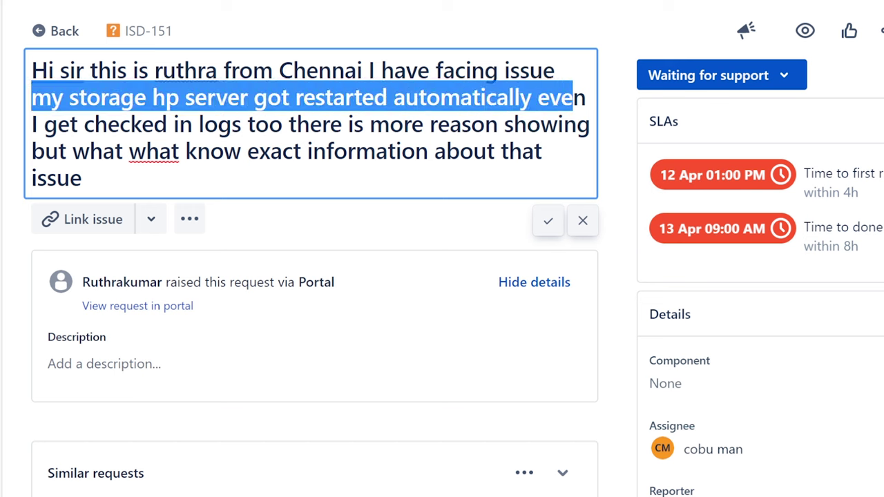
key("Return")
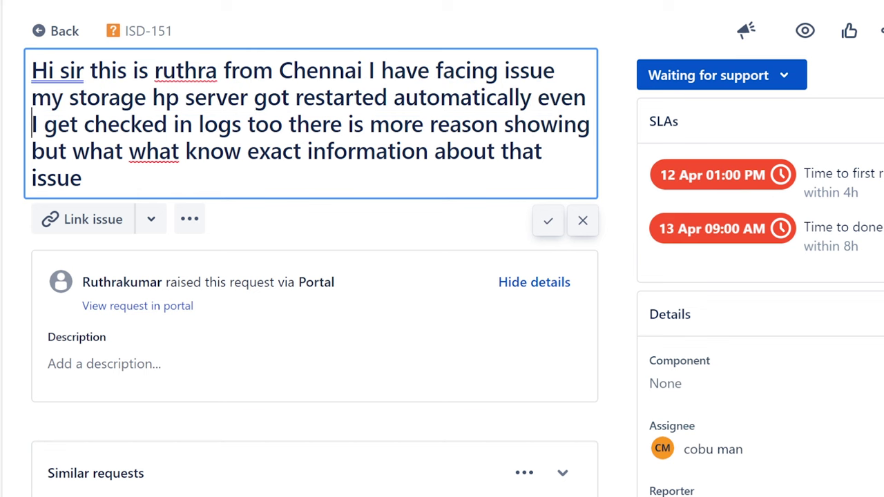
left_click_drag(44, 124, 133, 124)
left_click(104, 139)
left_click(31, 124)
left_click_drag(32, 124, 485, 124)
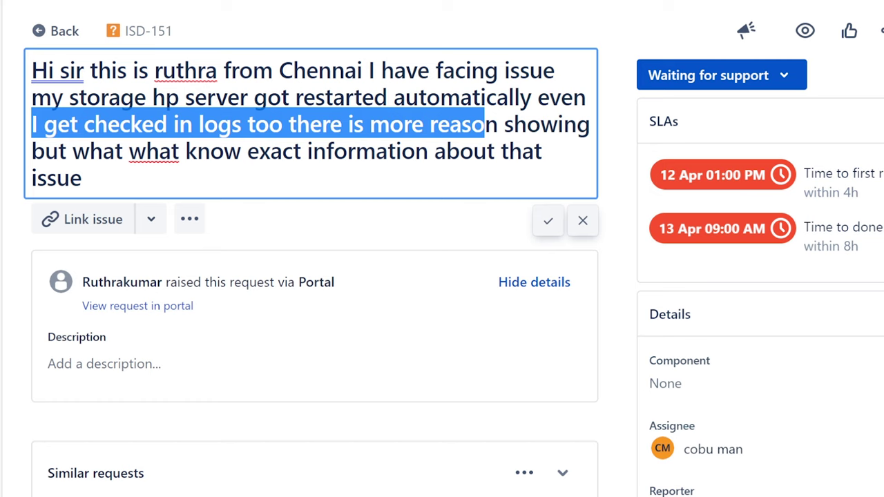
left_click_drag(485, 125, 590, 124)
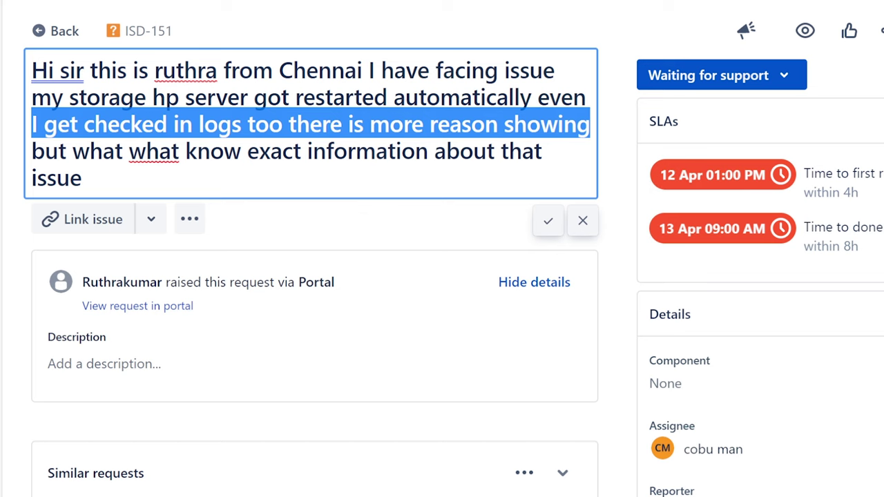
key("shift+Down")
key("shift+Down")
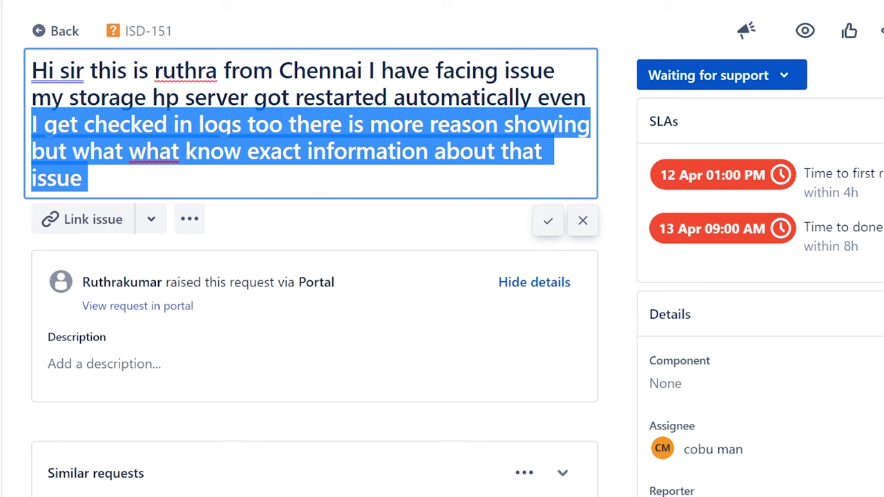
Reread the ISD-151 summary's passages on the storage server restarting automatically and on what was checked in the logs
left_click(390, 124)
left_click(87, 178)
left_click_drag(88, 178, 32, 125)
left_click(101, 98)
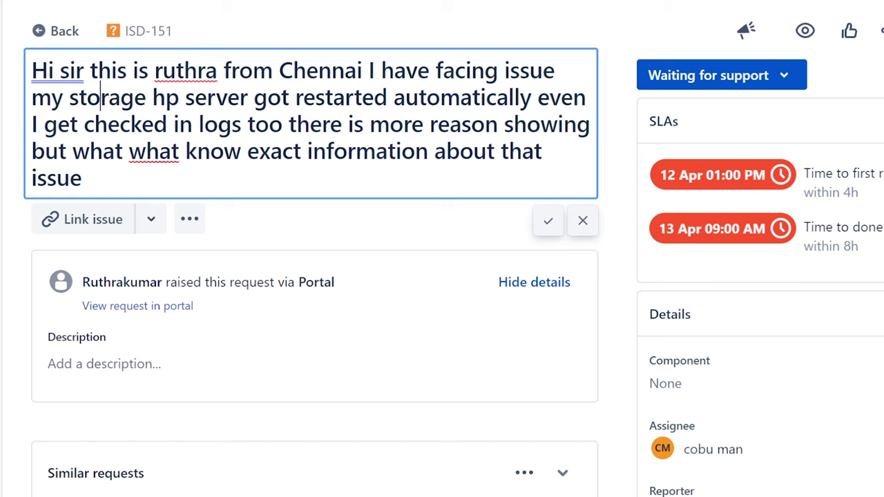
left_click_drag(147, 98, 537, 98)
left_click(94, 123)
key("Return")
left_click_drag(32, 124, 248, 125)
left_click(263, 167)
key("Return")
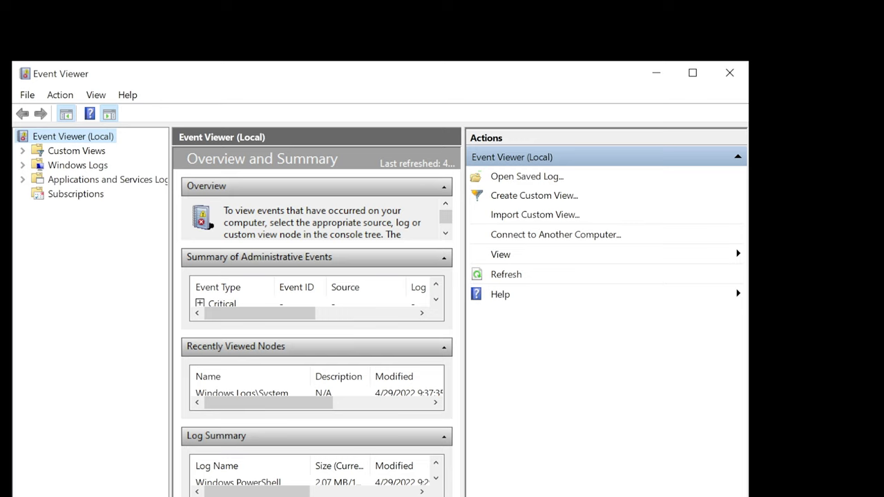
Launch System Information with msinfo32, and return to the Event Viewer window
key("super")
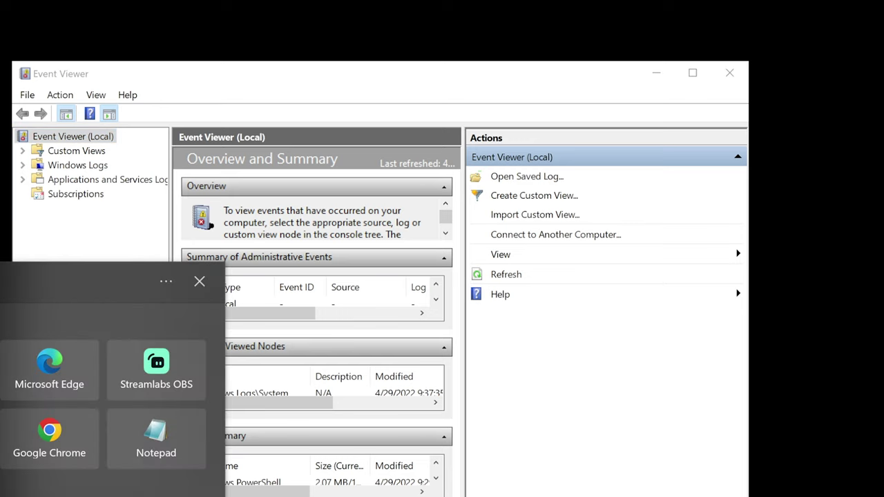
type("msinfo32")
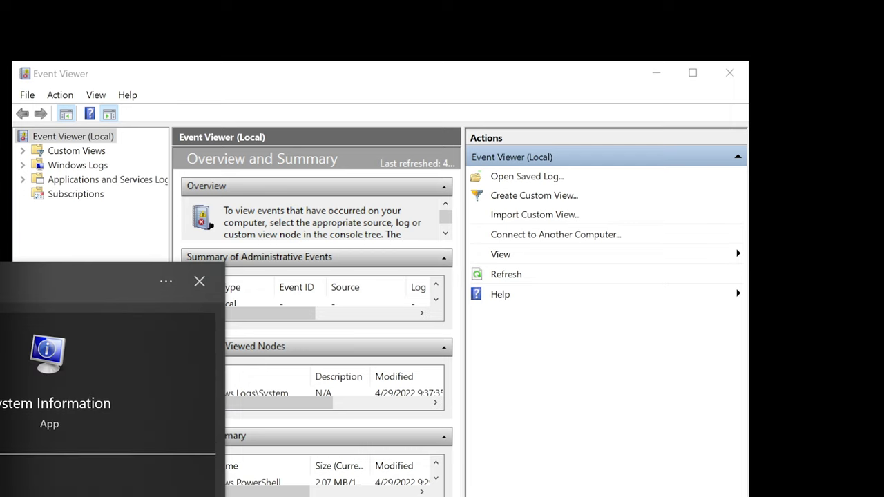
key("Return")
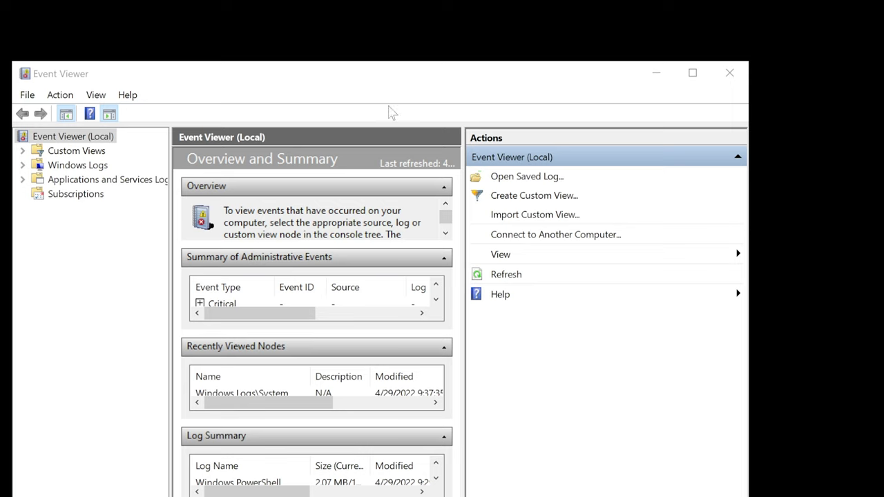
left_click(79, 84)
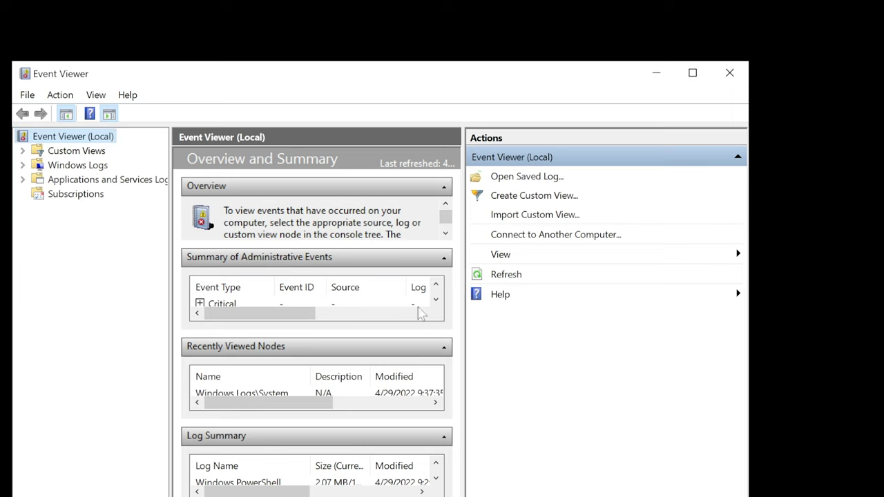
Widen Event Viewer's summary pane and its window, and look over the Overview text
left_click_drag(463, 228, 527, 228)
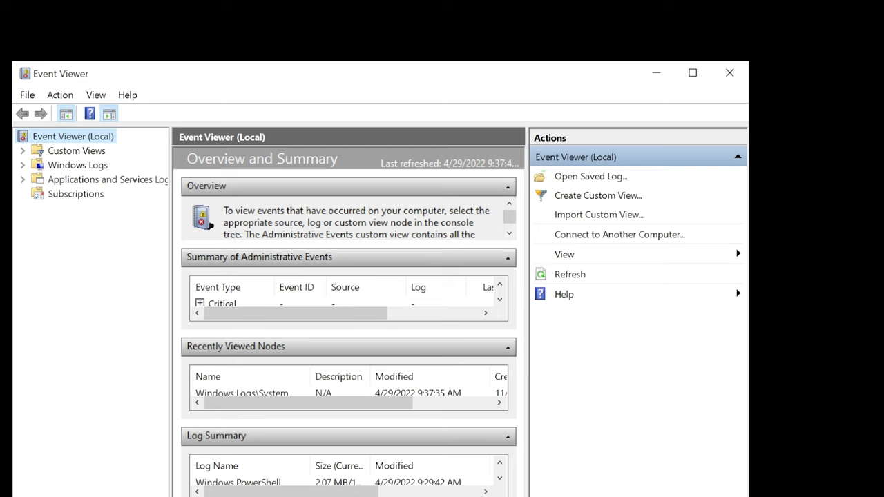
left_click_drag(749, 277, 790, 277)
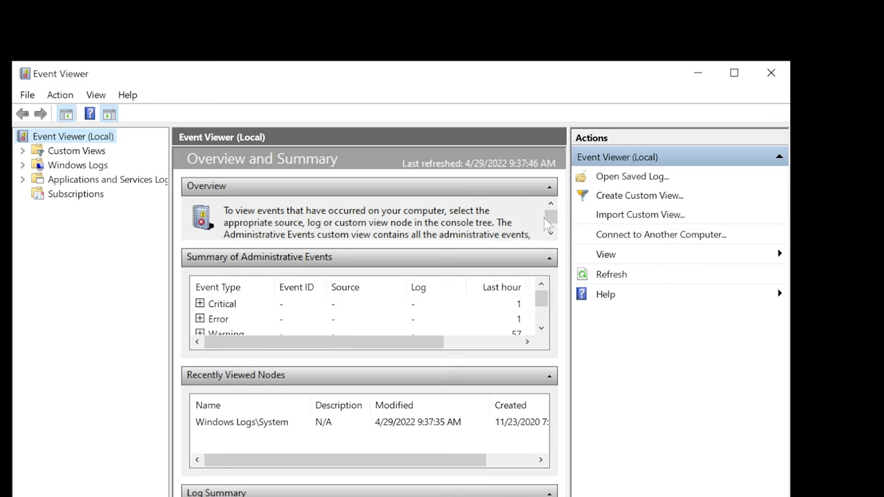
left_click(550, 233)
left_click(550, 204)
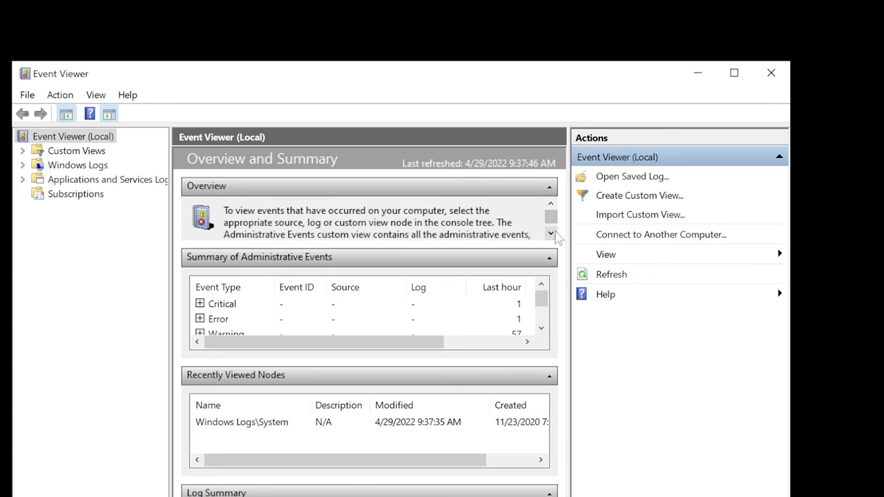
left_click(550, 233)
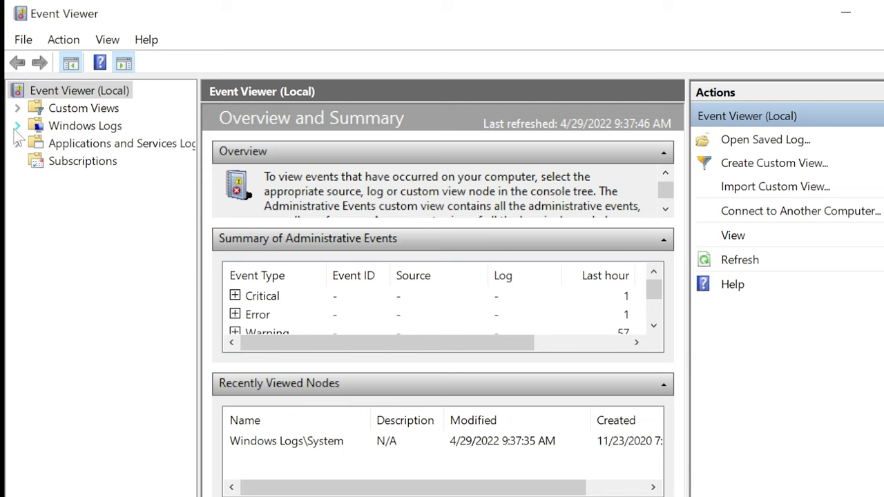
Open the System log under Windows Logs and enlarge its event list to show more entries
left_click(17, 126)
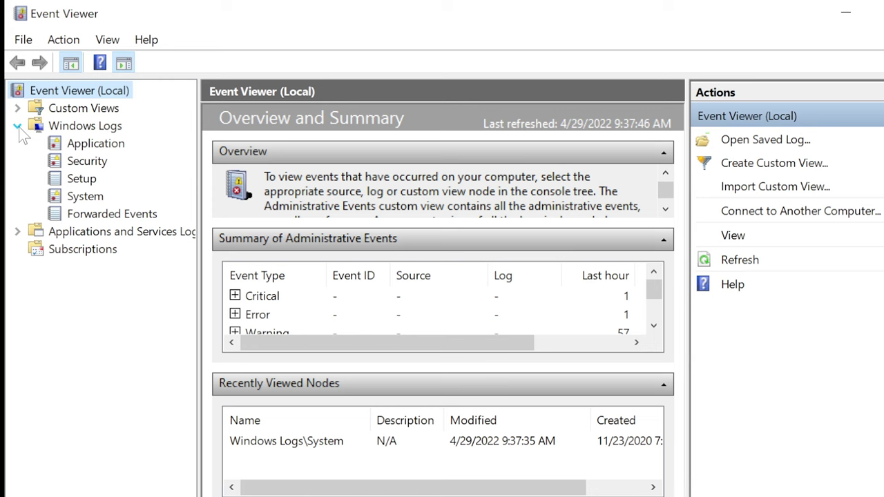
left_click(76, 197)
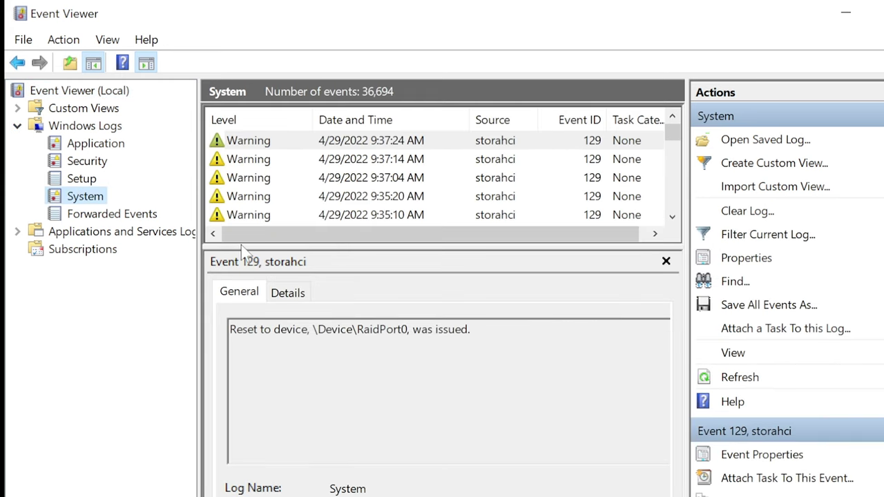
left_click_drag(240, 247, 238, 337)
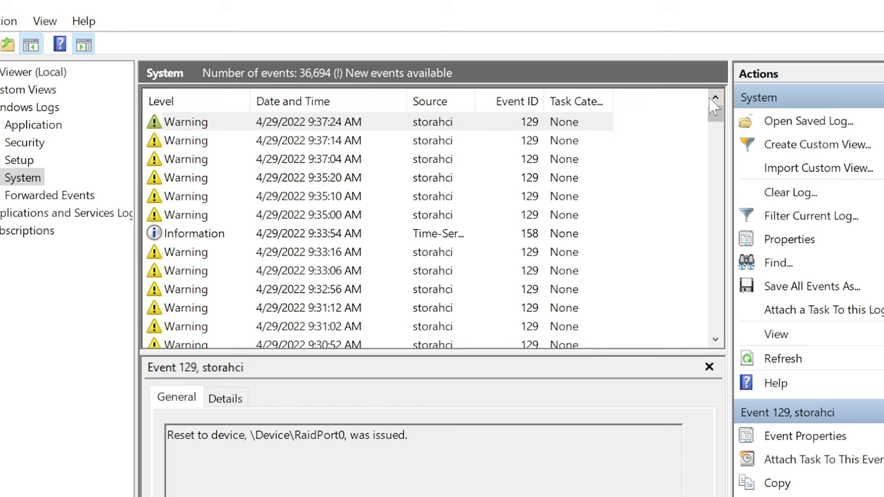
Look through the latest System log events and compare the descriptions of the storahci 129 warnings and the Time-Service 158 information event
left_click(716, 340)
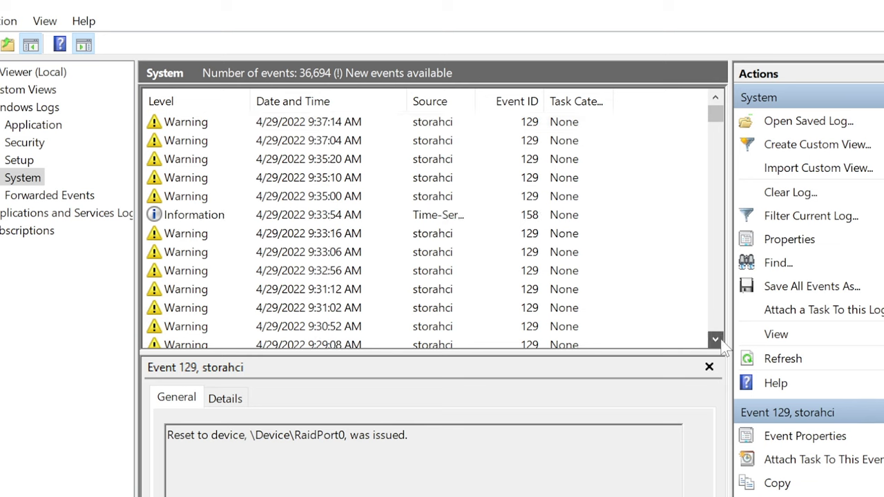
left_click(716, 339)
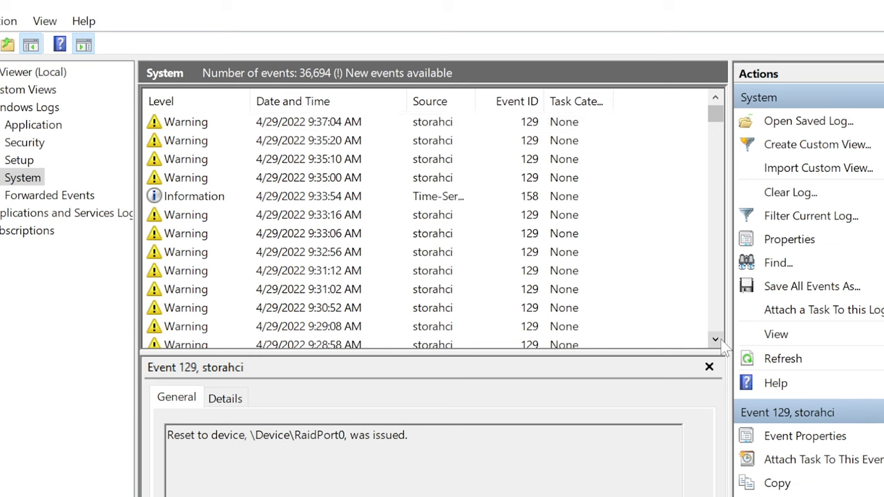
left_click(717, 98)
left_click(717, 98)
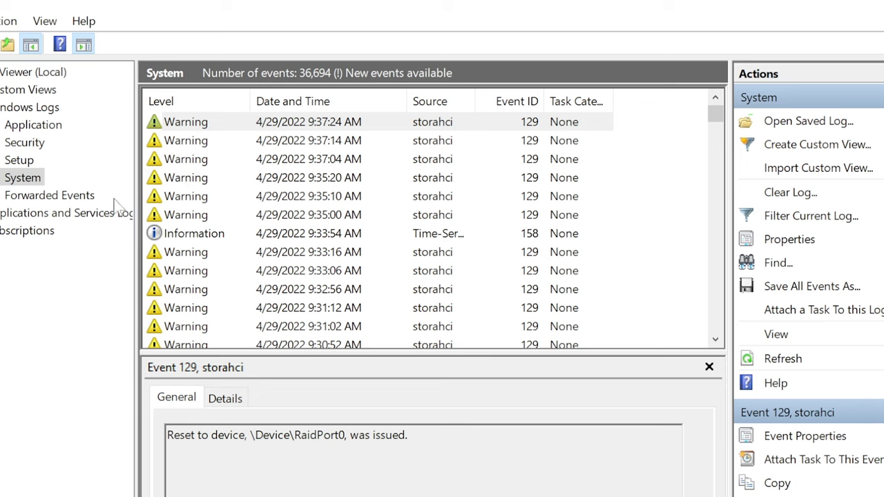
left_click(16, 179)
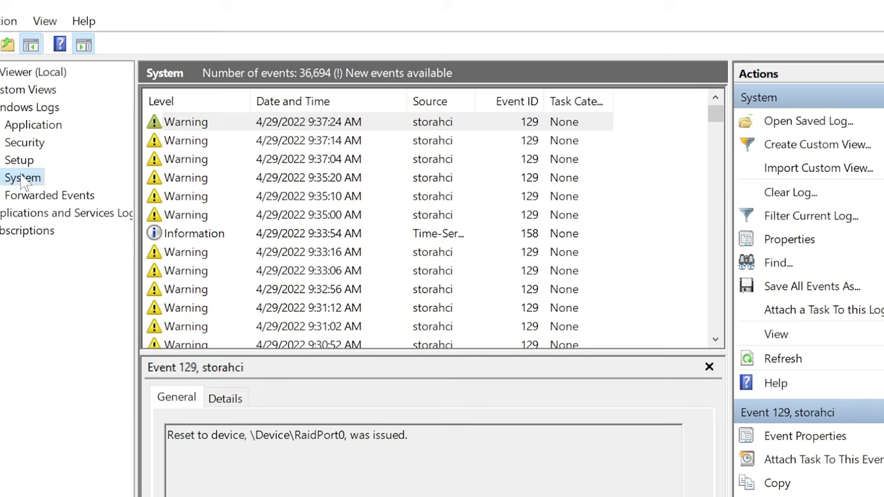
left_click(192, 142)
left_click(202, 167)
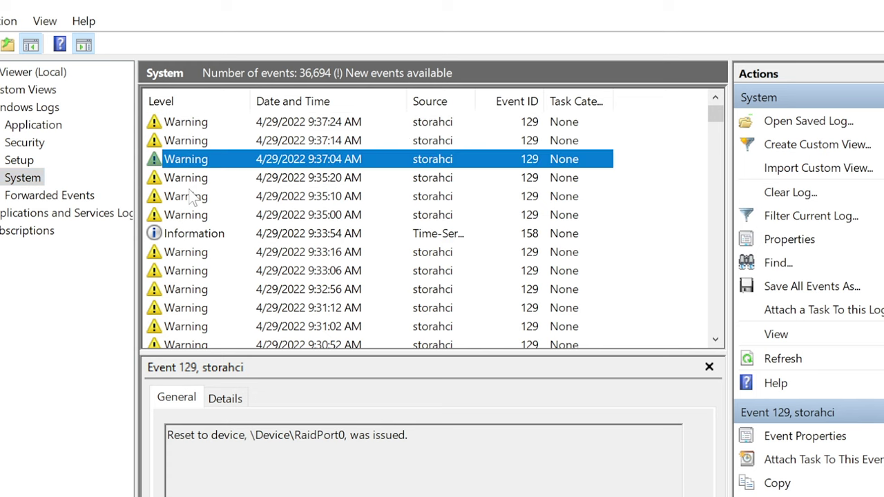
left_click(192, 197)
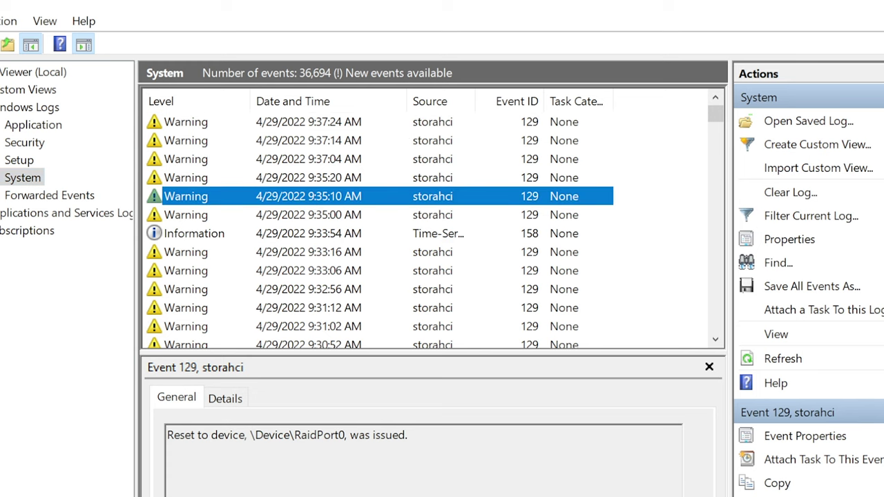
left_click(173, 234)
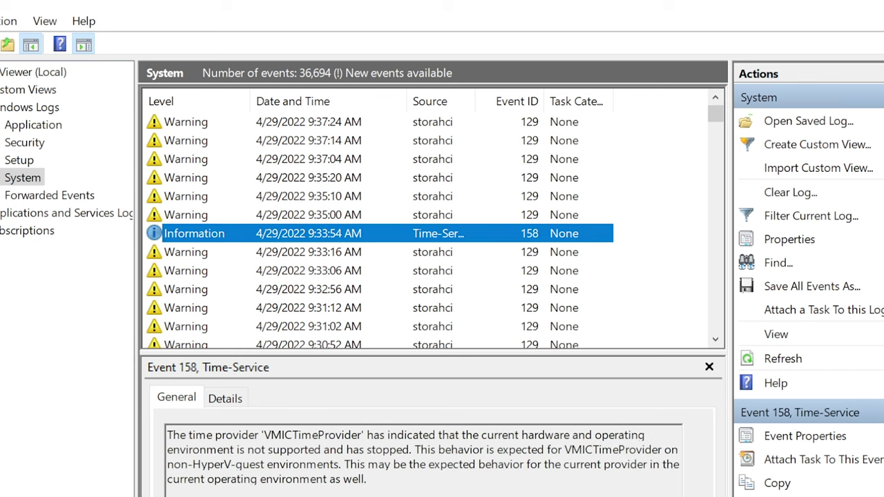
left_click_drag(368, 480, 168, 435)
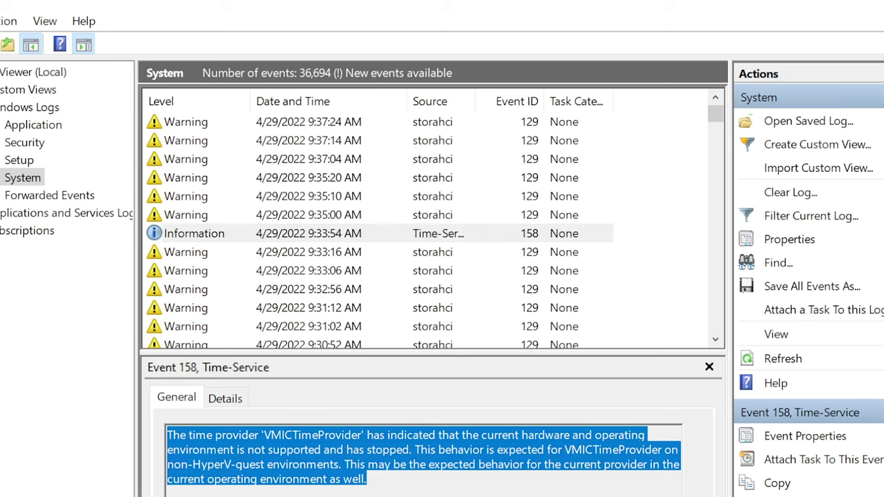
left_click(213, 217)
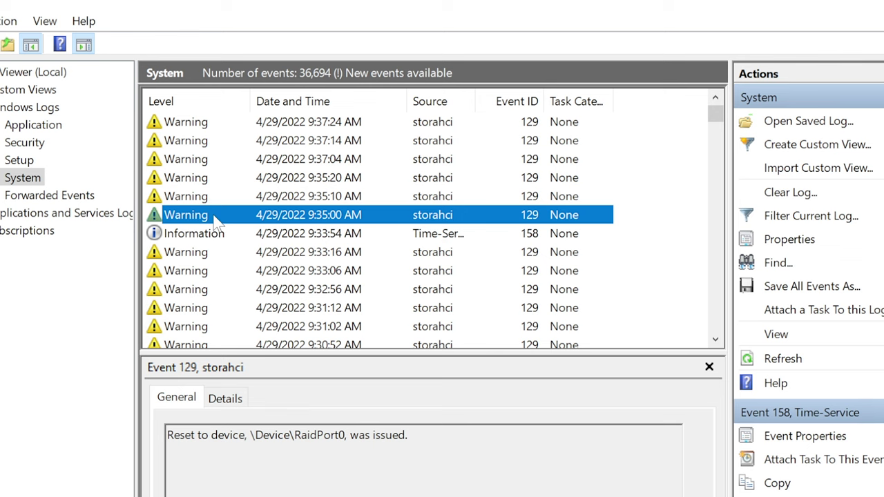
Recheck the 9:33:54 AM Time-Service event, and read the descriptions of several storahci 129 warnings between 9:32 and 9:37 AM
left_click(200, 234)
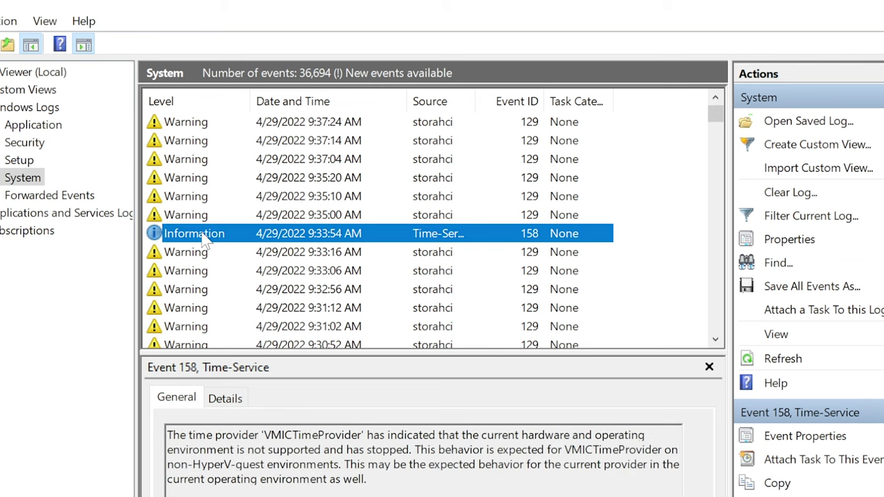
left_click(200, 216)
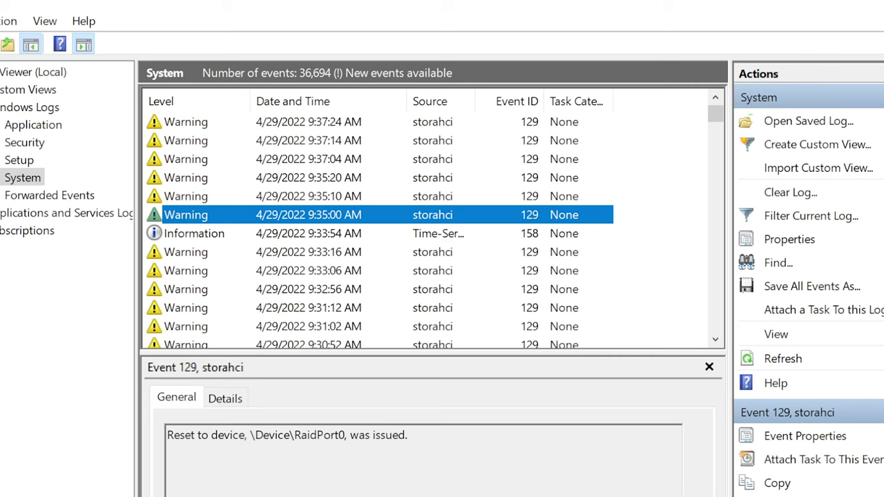
left_click_drag(410, 435, 166, 435)
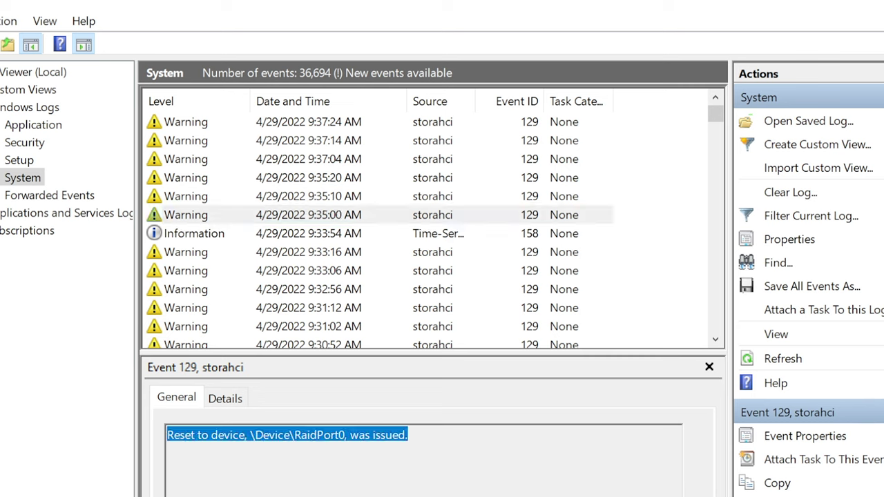
left_click(181, 162)
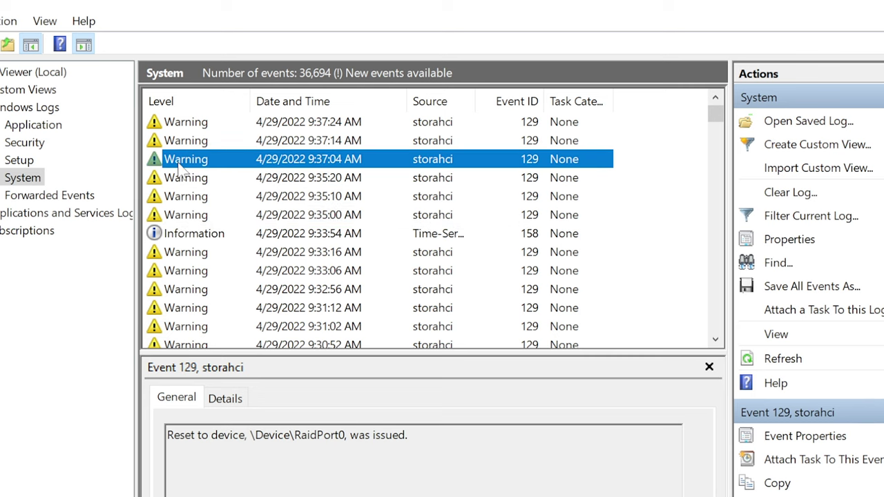
left_click(259, 297)
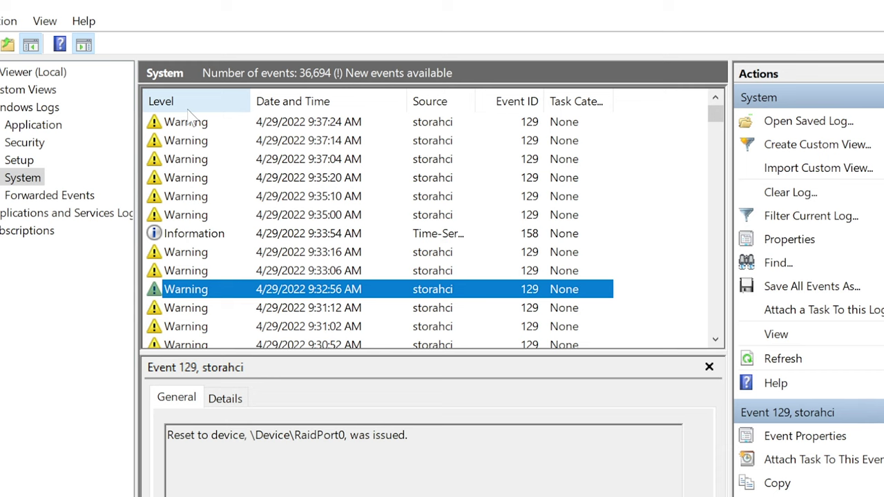
left_click(154, 127)
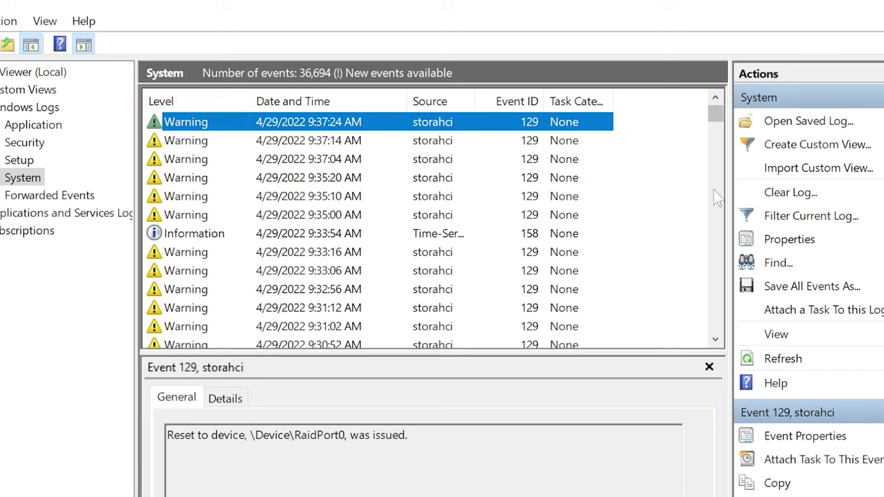
Go back to the System log entries around 9:16 AM and read the storahci 129, Time-Service 37 and both DistributedCOM 10016 events
left_click(716, 341)
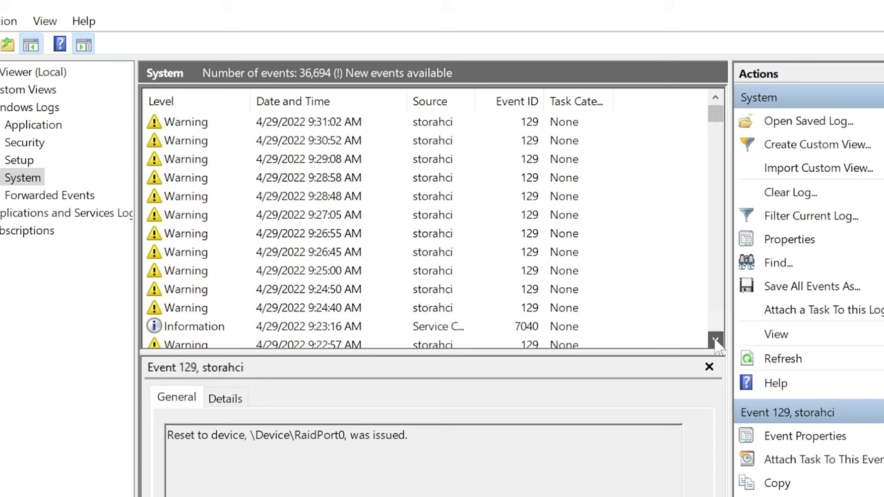
left_click_drag(715, 342, 715, 342)
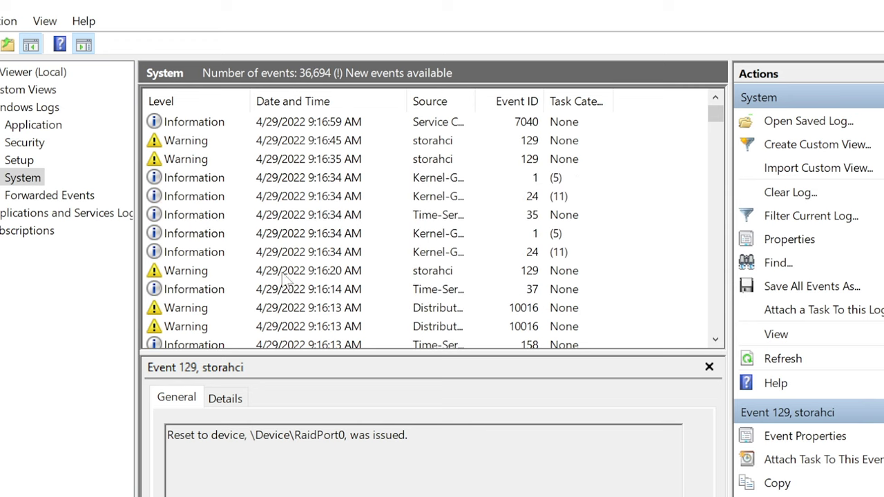
left_click(326, 275)
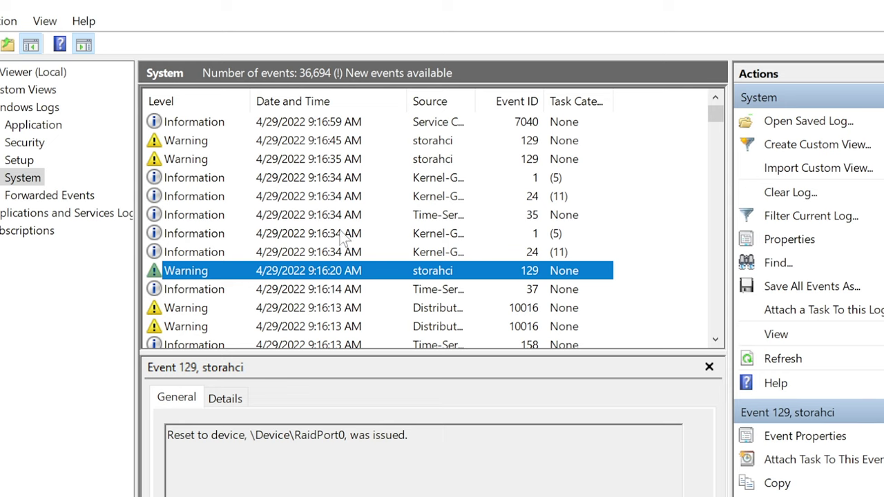
left_click(309, 293)
left_click(308, 309)
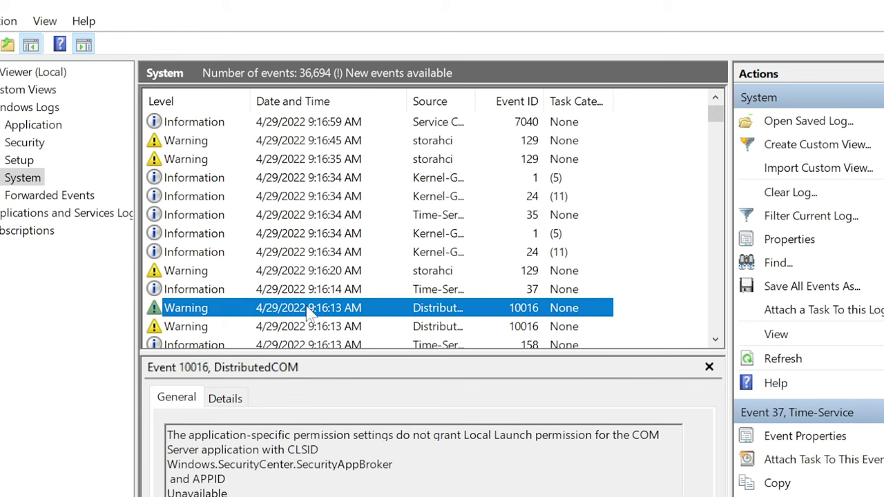
left_click(324, 328)
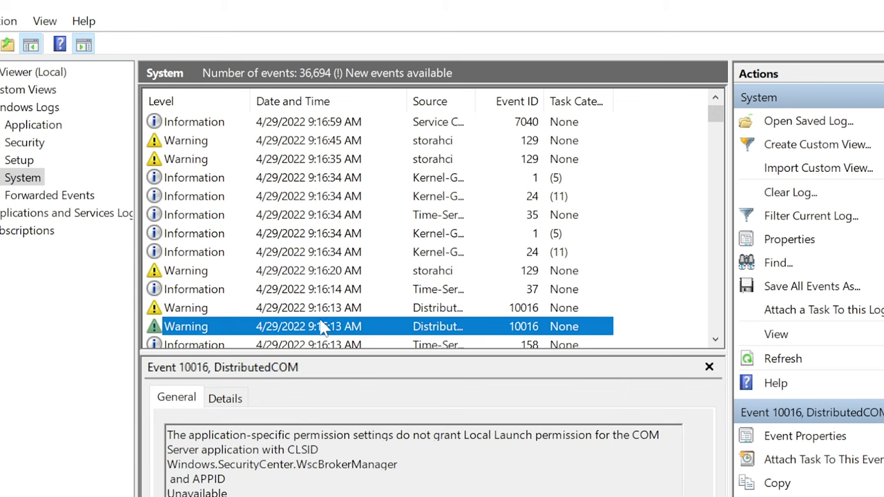
Read the older Time-Service 158, WindowsUpdateClient 19, 43 and 44, and Kernel-General 16 events from 9:15 to 9:16 AM
left_click(716, 341)
scroll(716, 340, "down", 3)
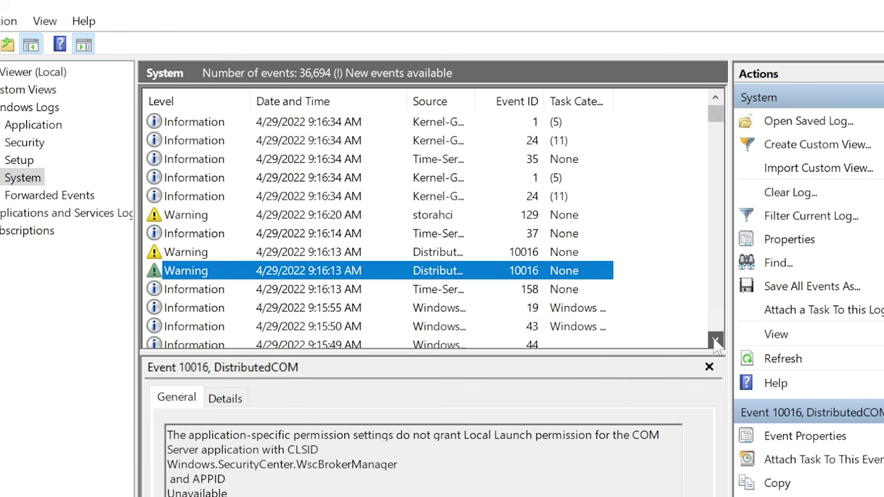
left_click(396, 196)
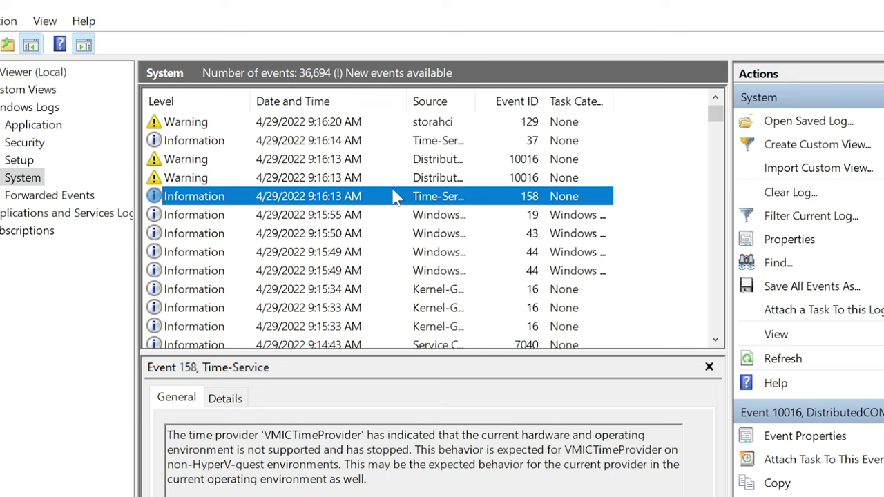
left_click(325, 216)
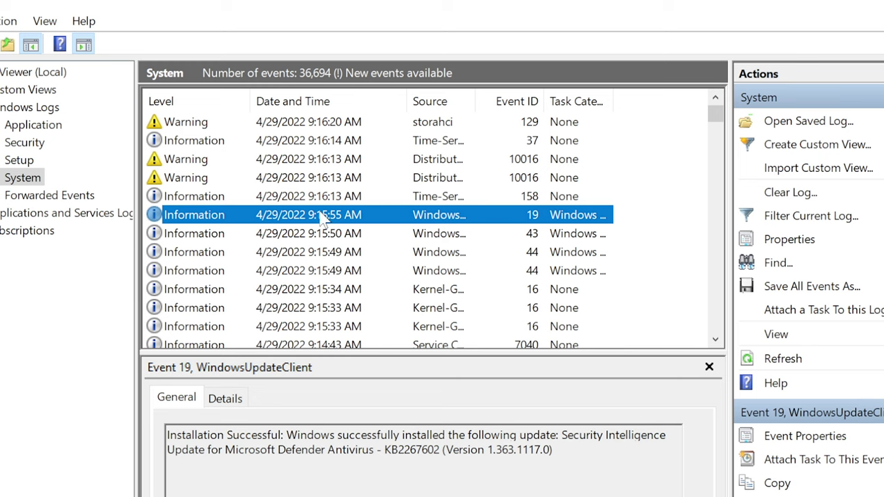
left_click(319, 235)
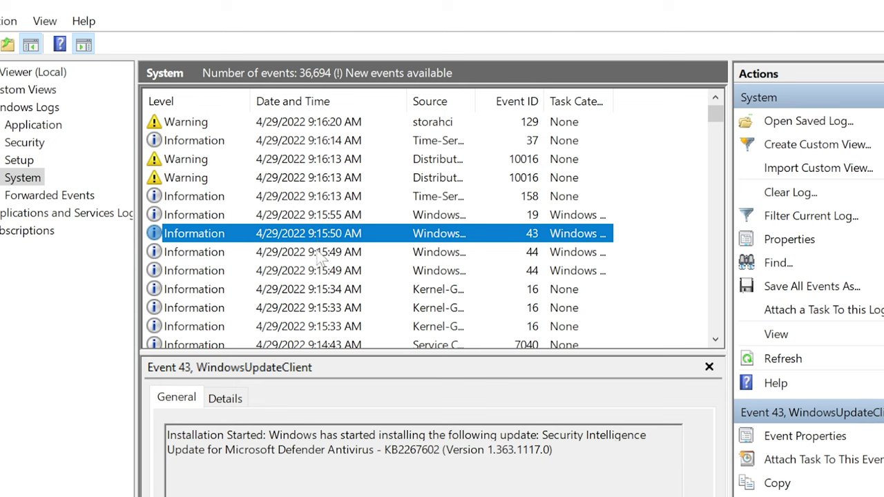
left_click(319, 255)
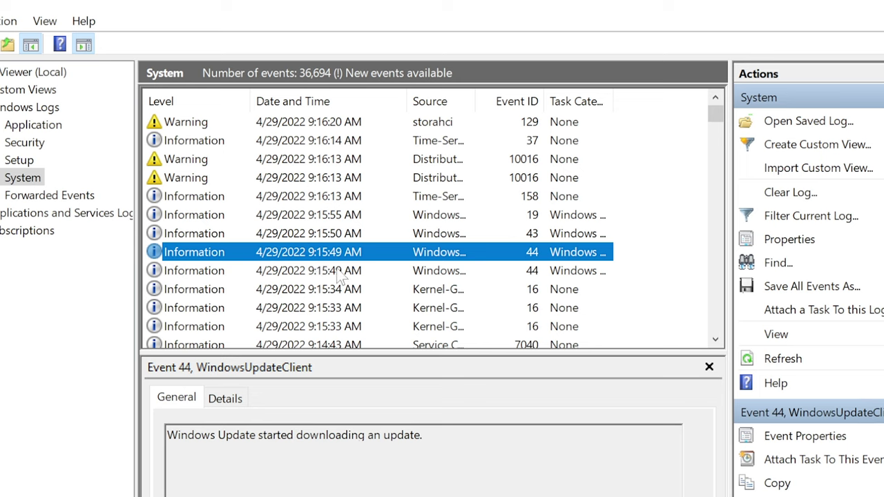
left_click(341, 273)
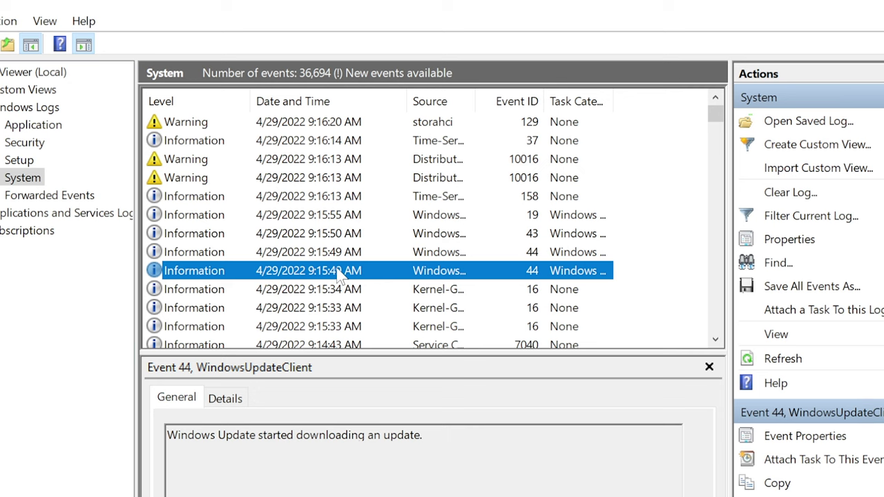
left_click(341, 289)
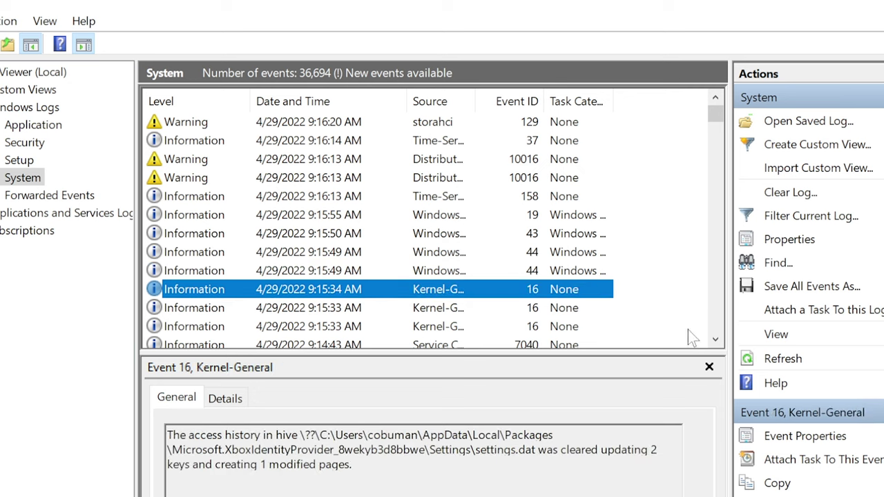
Continue to the 9:14 AM entries and read the storahci 129 warning and the GroupPolicy 1502 event
left_click(715, 340)
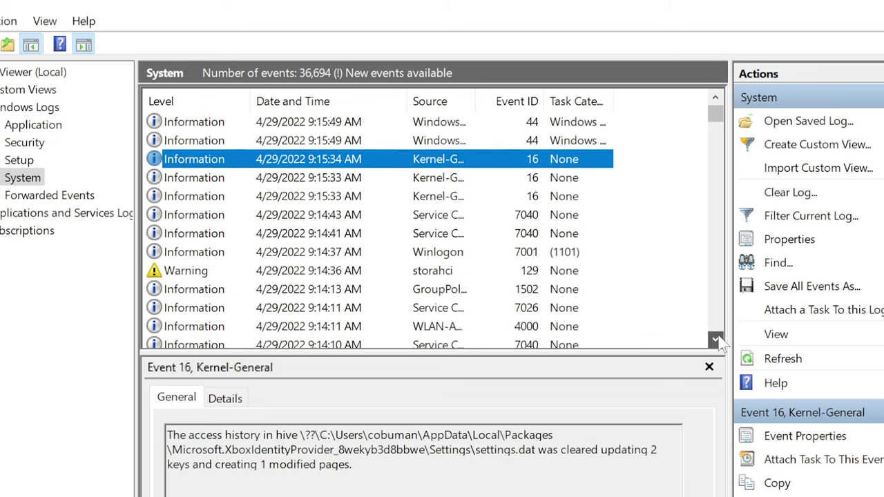
left_click(716, 339)
scroll(364, 138, "up", 1)
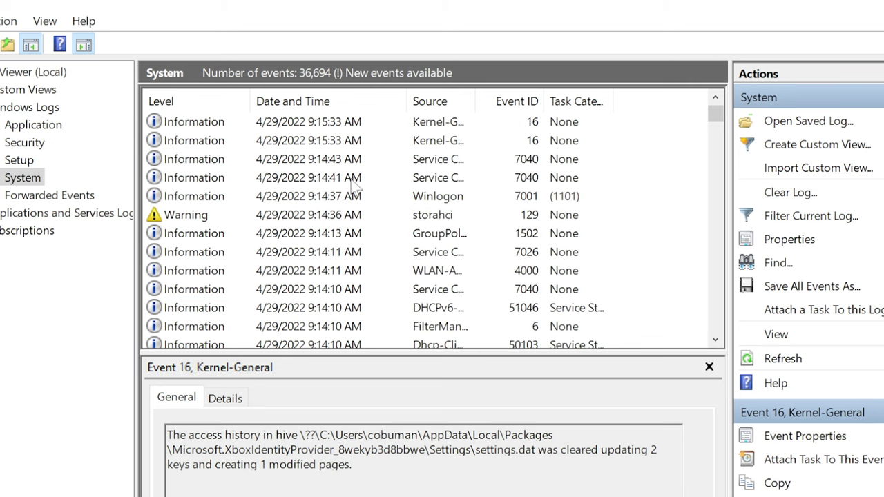
scroll(345, 197, "down", 1)
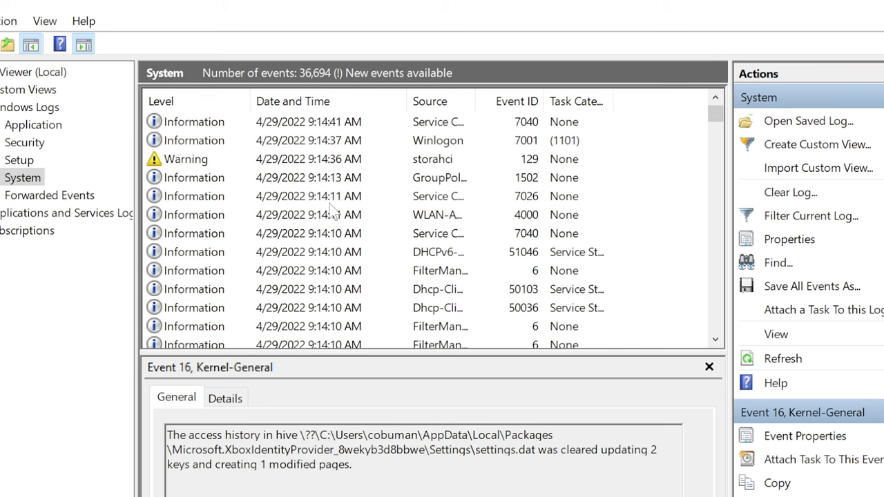
left_click(317, 161)
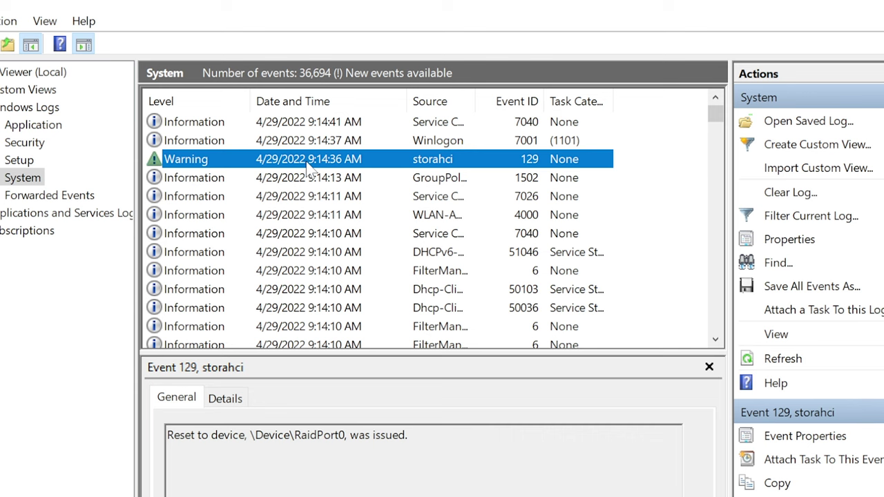
left_click(310, 177)
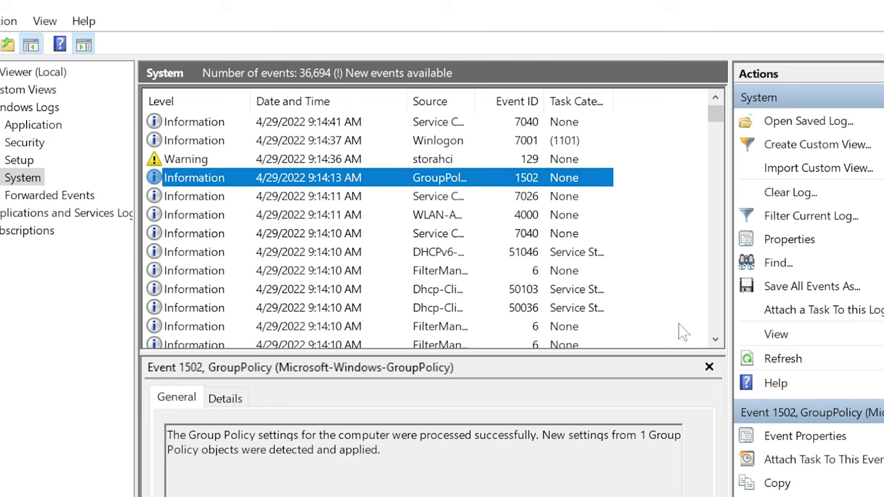
Find the critical Kernel-Power 41 event at 9:14:06 AM and highlight its description, including the phrase about losing power unexpectedly
left_click(715, 339)
left_click_drag(716, 340, 716, 340)
left_click(181, 252)
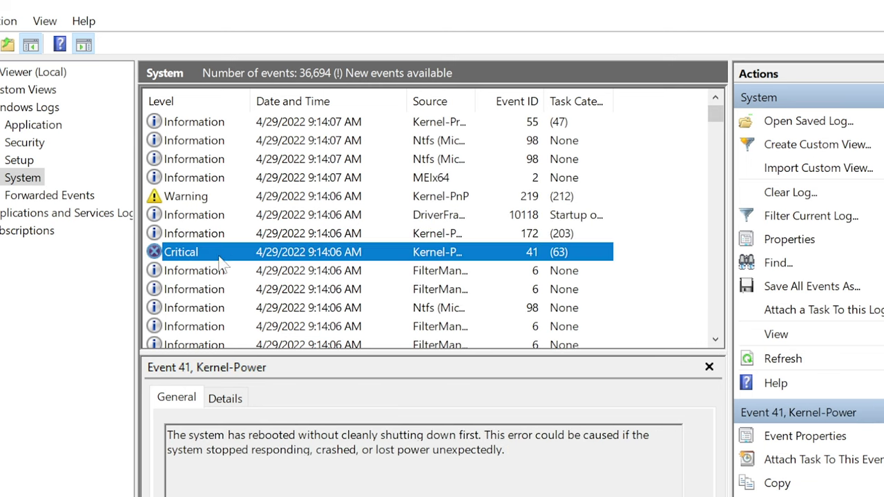
left_click(183, 271)
left_click(178, 254)
left_click_drag(167, 437, 508, 451)
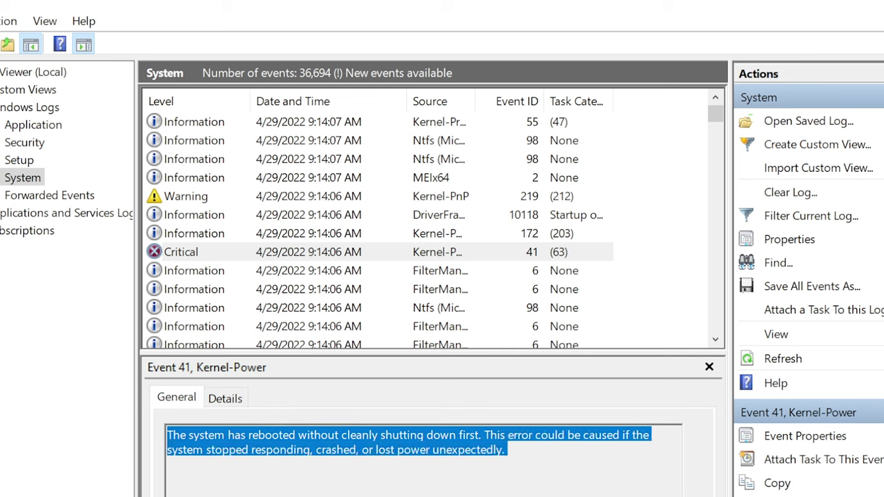
left_click(506, 449)
left_click_drag(506, 450, 362, 450)
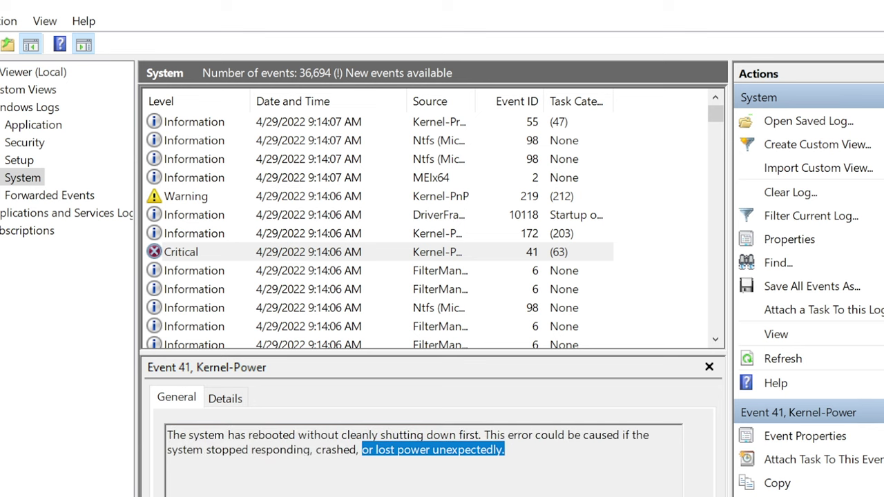
Check the entries logged around the critical Kernel-Power 41 event, and highlight the first sentence of its description
scroll(260, 332, "down", 2)
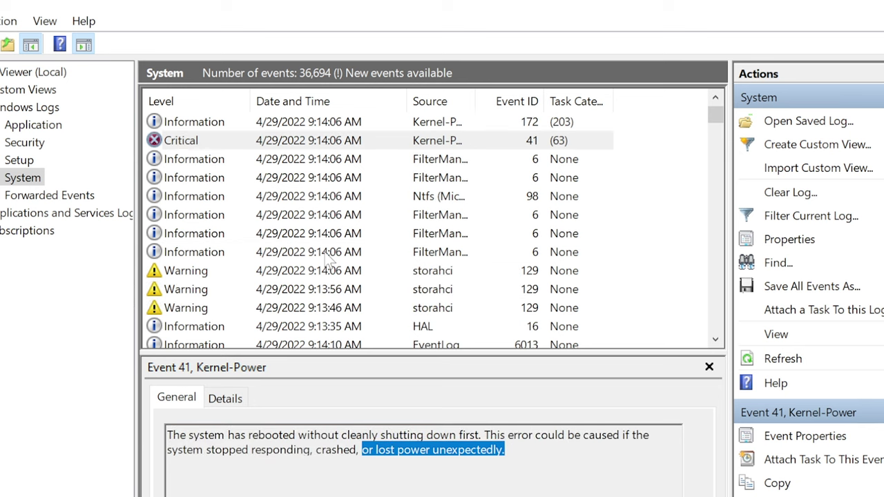
left_click(268, 143)
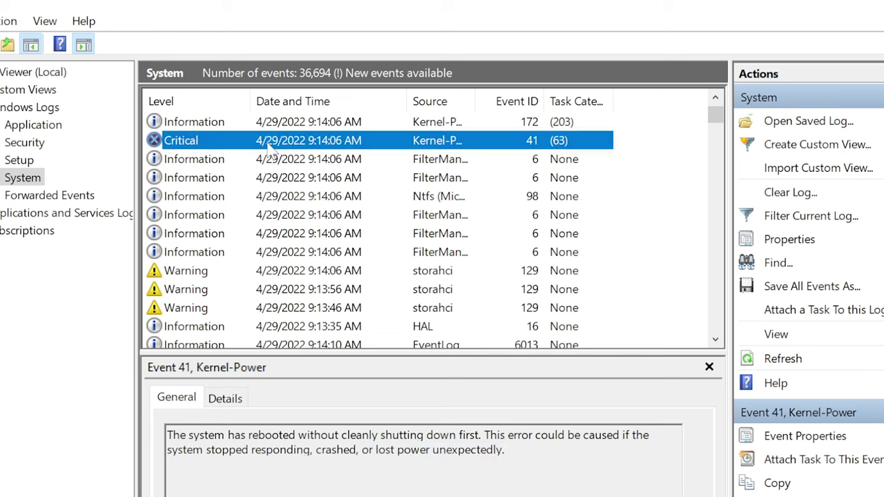
left_click(715, 101)
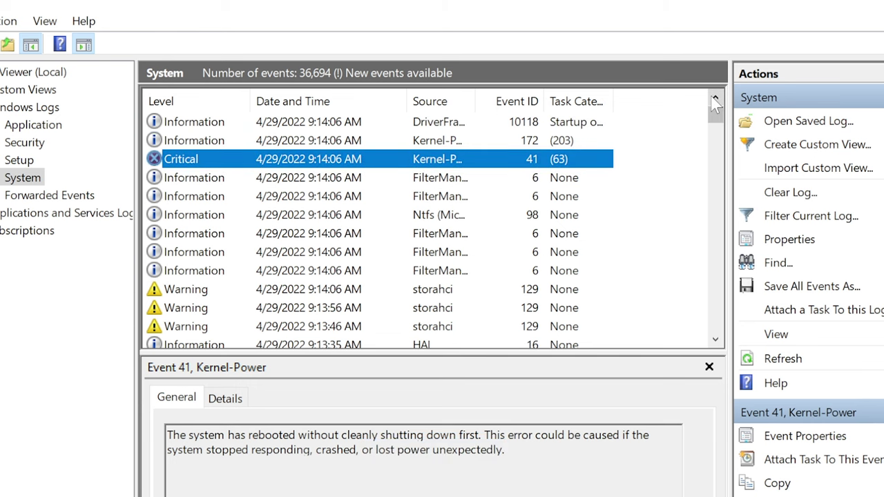
left_click(716, 101)
left_click(715, 101)
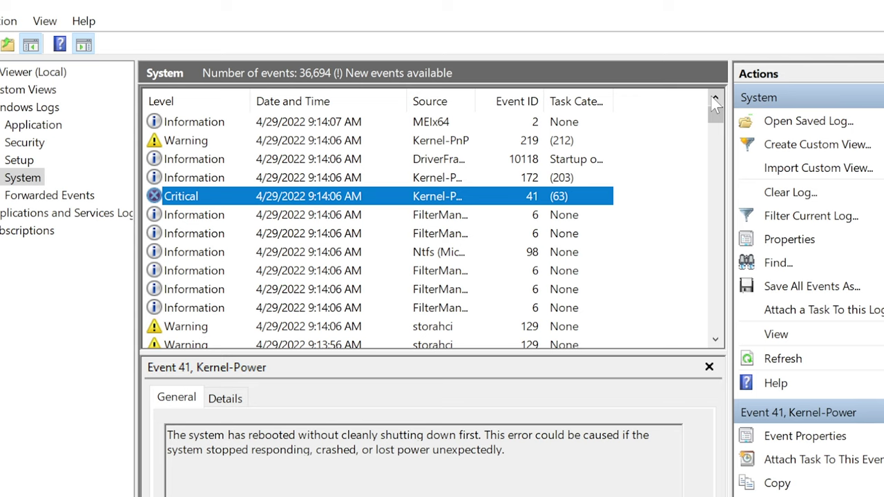
left_click_drag(167, 435, 478, 435)
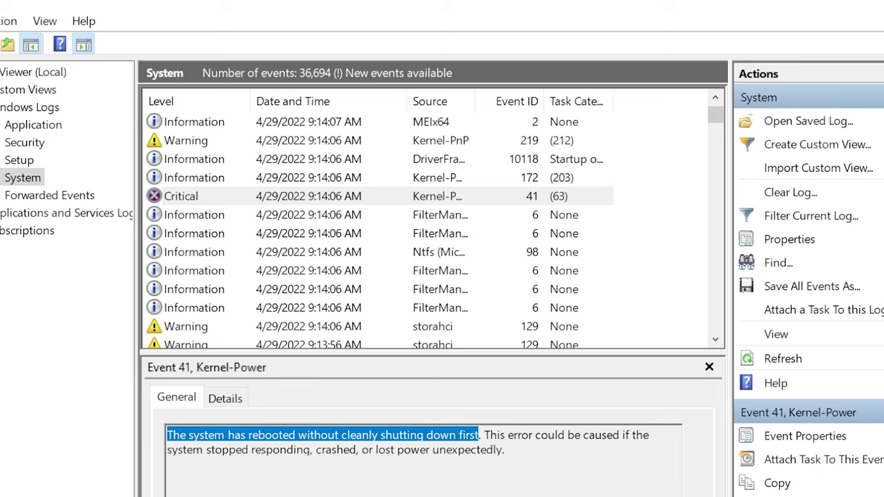
left_click_drag(479, 435, 481, 435)
Check the Kernel-Power 41 event's details view, return to its general description and highlight the opening words
left_click(189, 198)
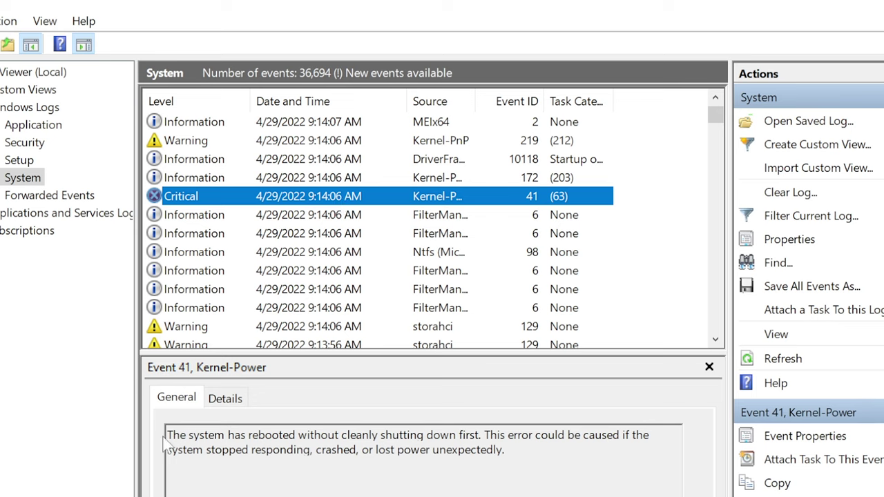
left_click(220, 401)
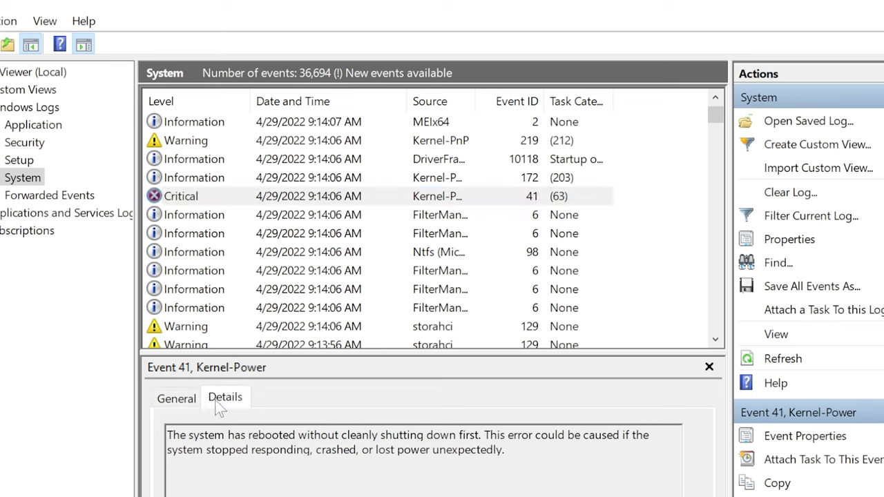
left_click(176, 399)
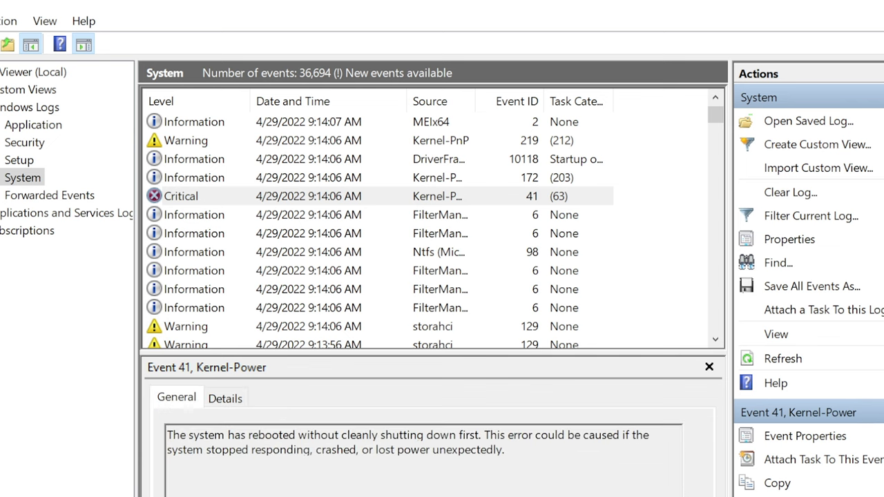
left_click_drag(167, 435, 380, 435)
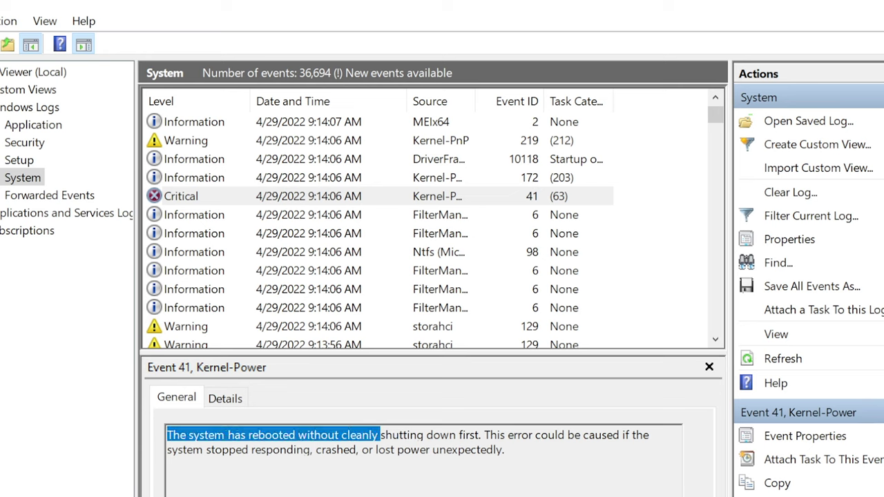
Highlight the first sentence of the Kernel-Power 41 description, followed by its phrase "stopped responding"
left_click(362, 450)
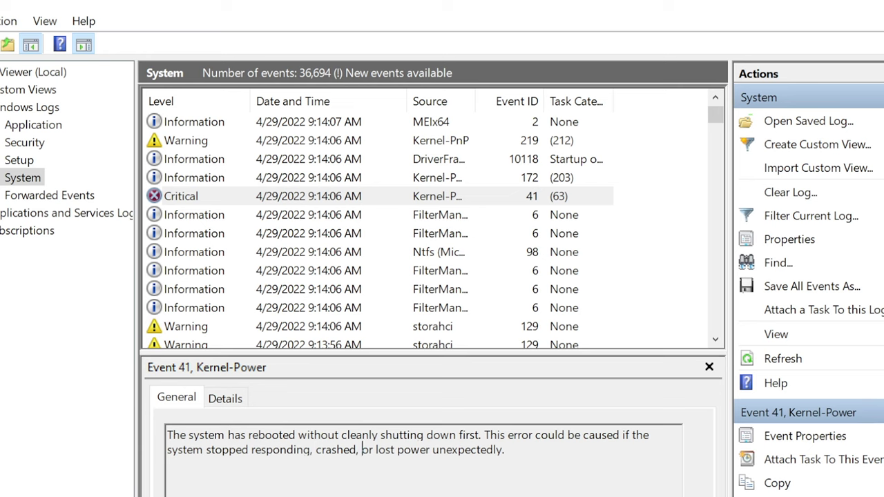
left_click_drag(484, 436, 166, 435)
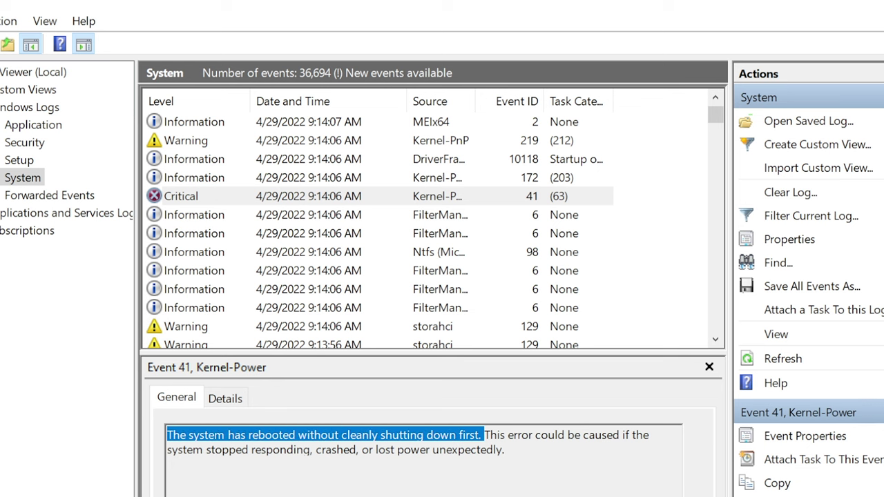
left_click(377, 450)
left_click_drag(313, 450, 206, 450)
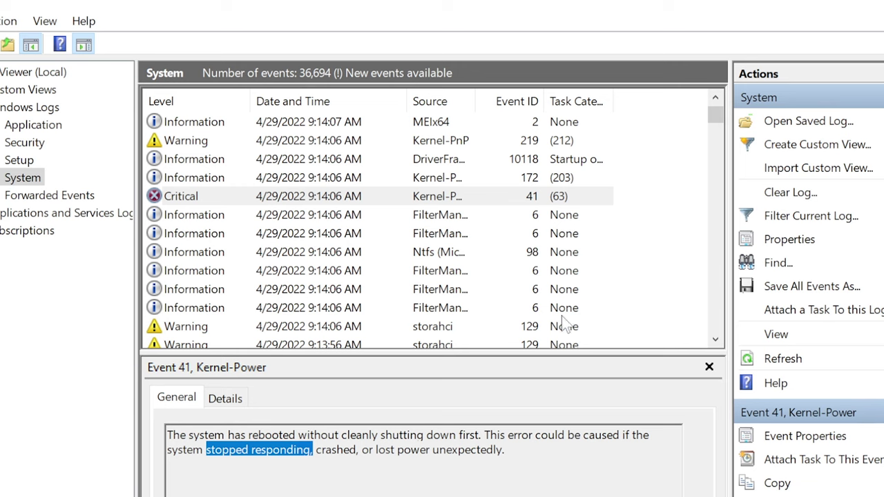
Open the EventLog 6008 error logged at 9:14:10 AM and highlight its full description
left_click(716, 339)
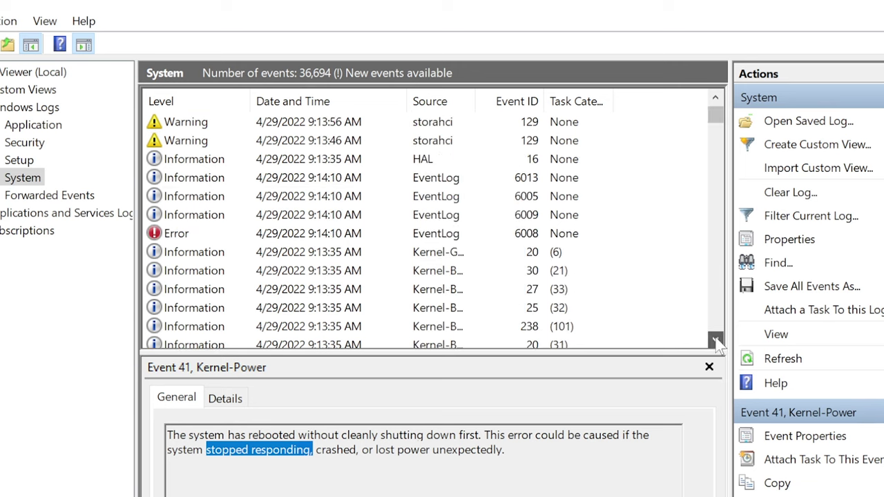
left_click(247, 220)
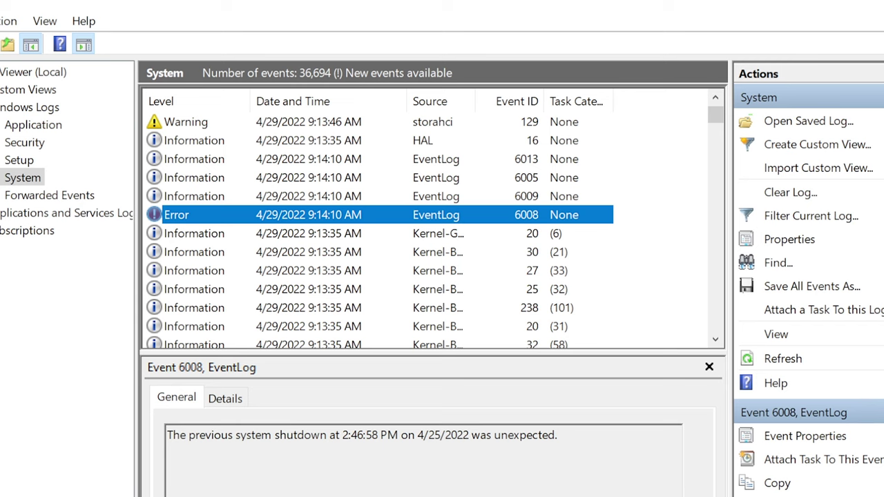
left_click_drag(167, 435, 560, 435)
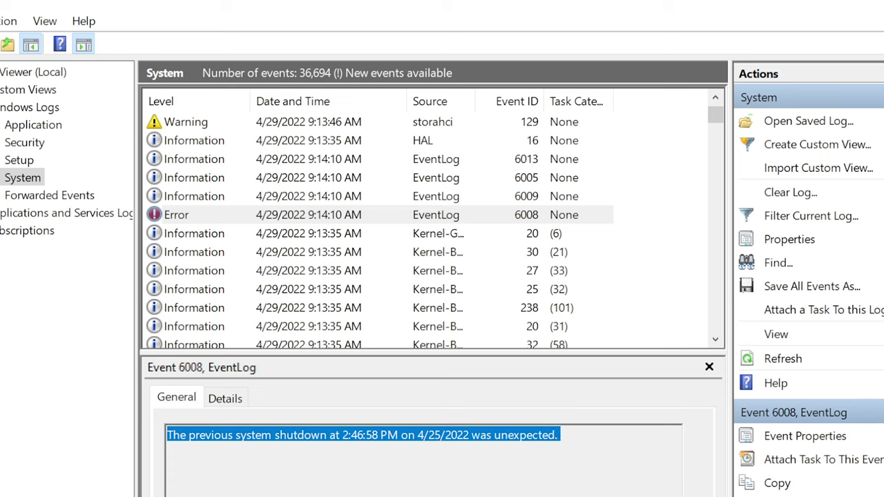
Continue to the 9:13:35 AM entries and read the Kernel-Boot 30 and Kernel-General 20 events
left_click(715, 338)
scroll(716, 338, "down", 1)
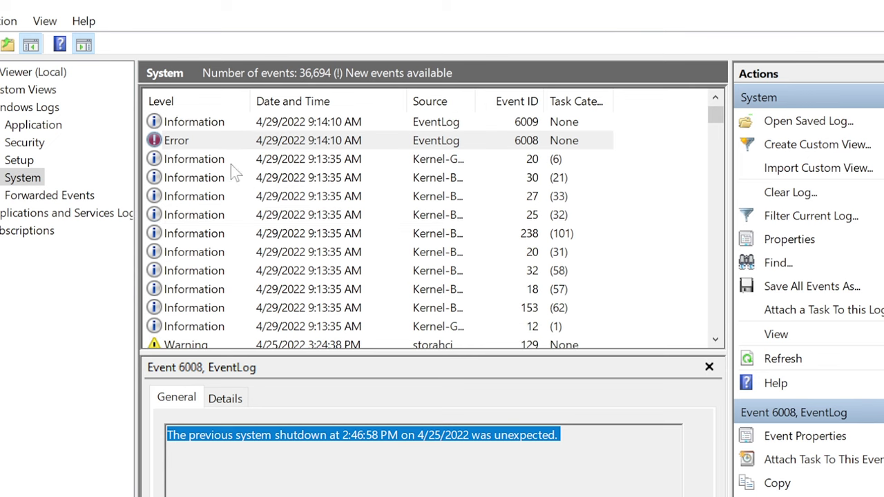
left_click(273, 160)
left_click(296, 178)
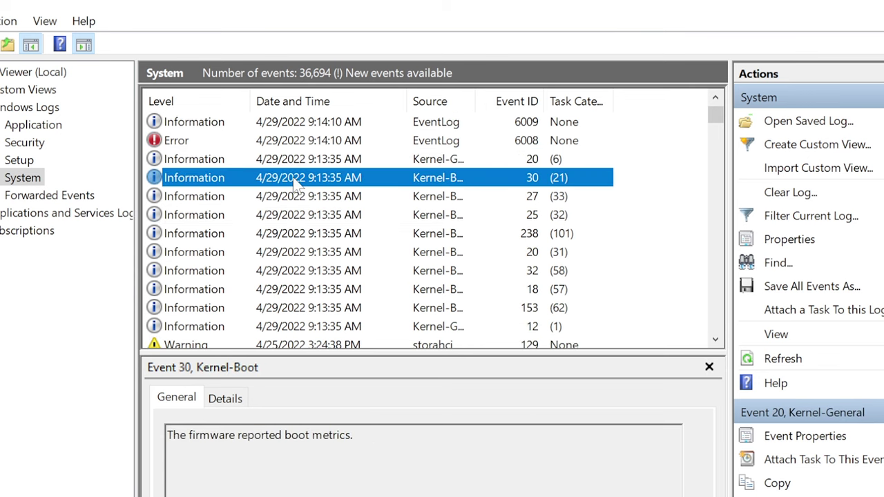
left_click(324, 161)
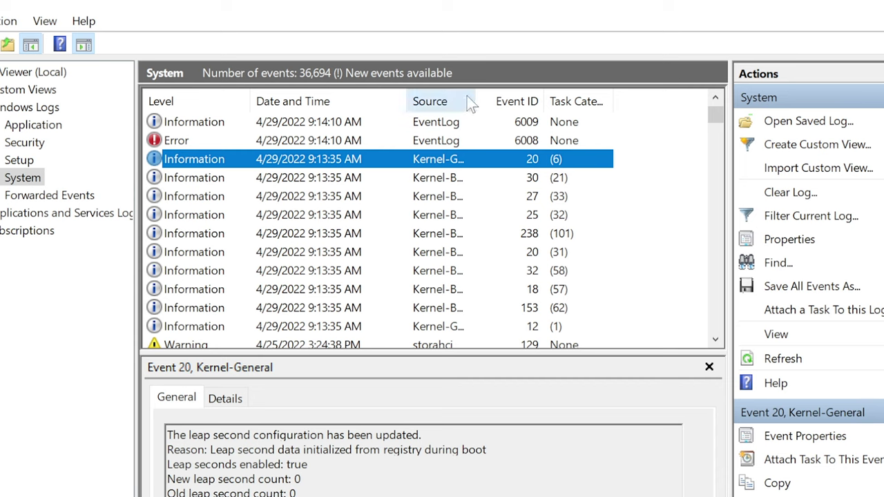
Widen the Source column to fit the full source names and recheck the Kernel-Boot 30 and Kernel-General 20 events
left_click_drag(474, 102, 499, 102)
scroll(462, 233, "up", 1)
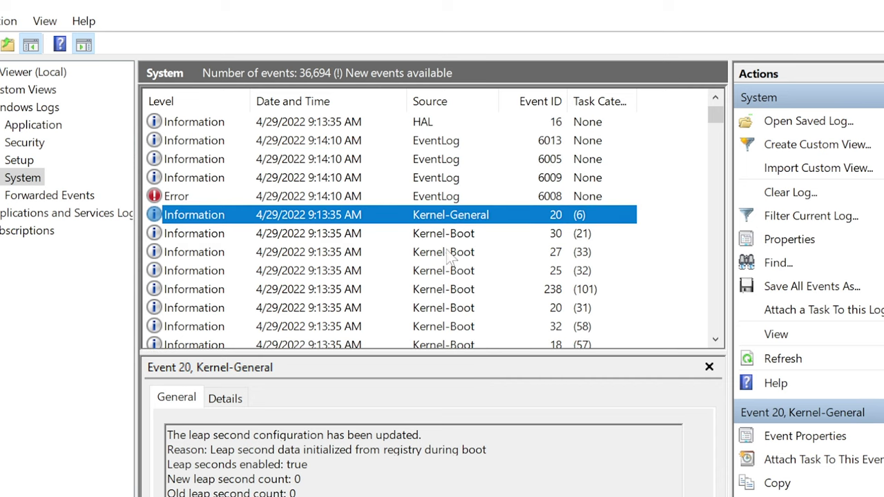
left_click(457, 238)
left_click(447, 220)
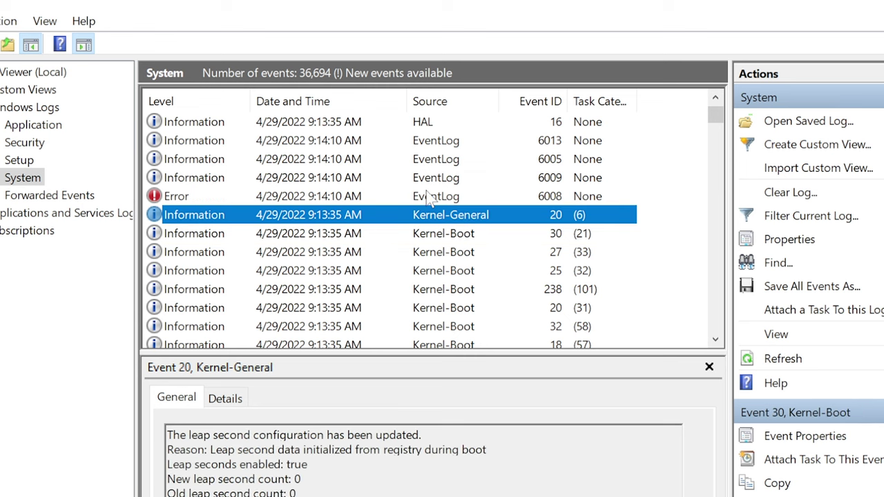
Reread the EventLog 6008 error, then return to the critical Kernel-Power 41 event at 9:14:06 AM
left_click(431, 201)
left_click(715, 98)
left_click(716, 98)
left_click(716, 98)
double_click(716, 98)
triple_click(716, 98)
triple_click(716, 98)
triple_click(716, 98)
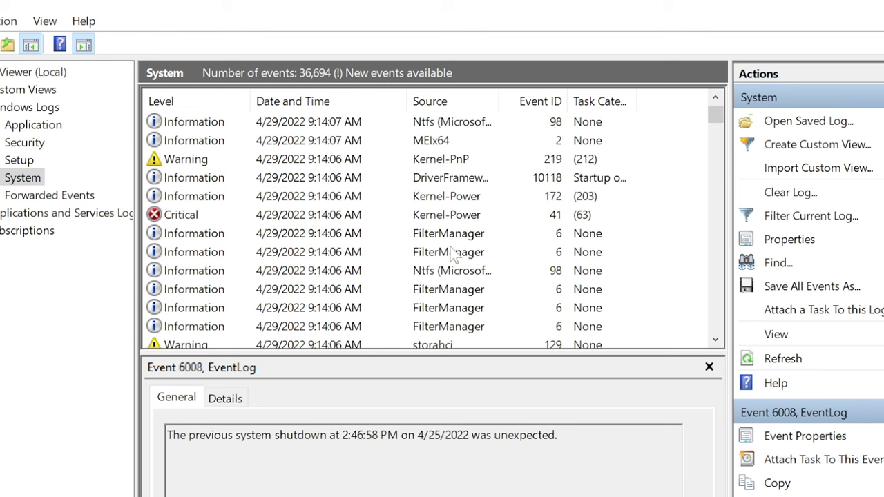
left_click(453, 217)
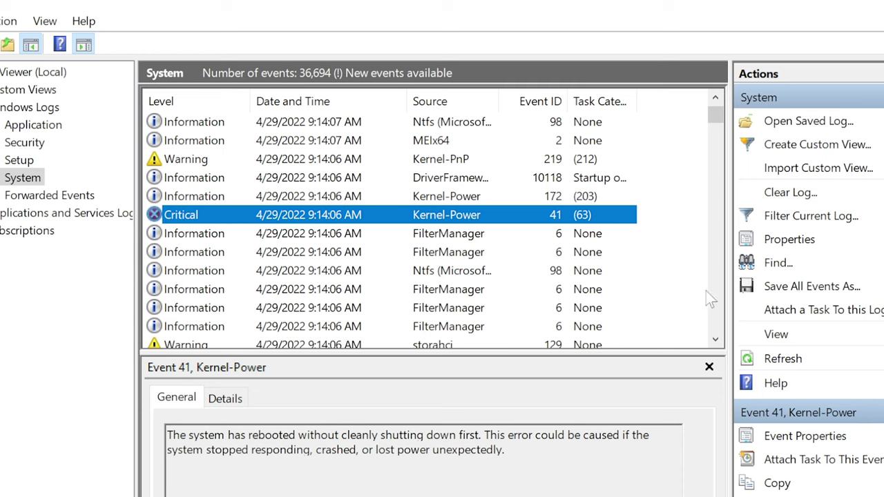
Start a custom view for the System log and limit it to events logged in the last 7 days
left_click_drag(716, 116, 713, 67)
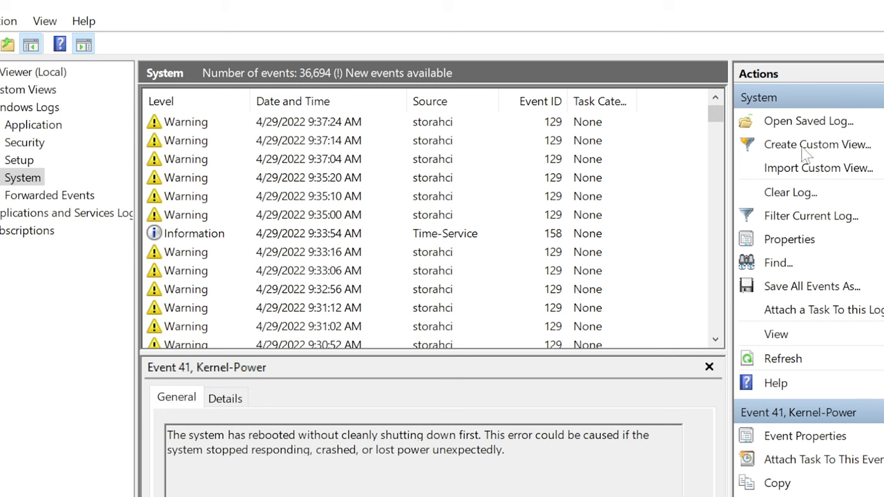
left_click(805, 151)
left_click_drag(462, 117, 409, 117)
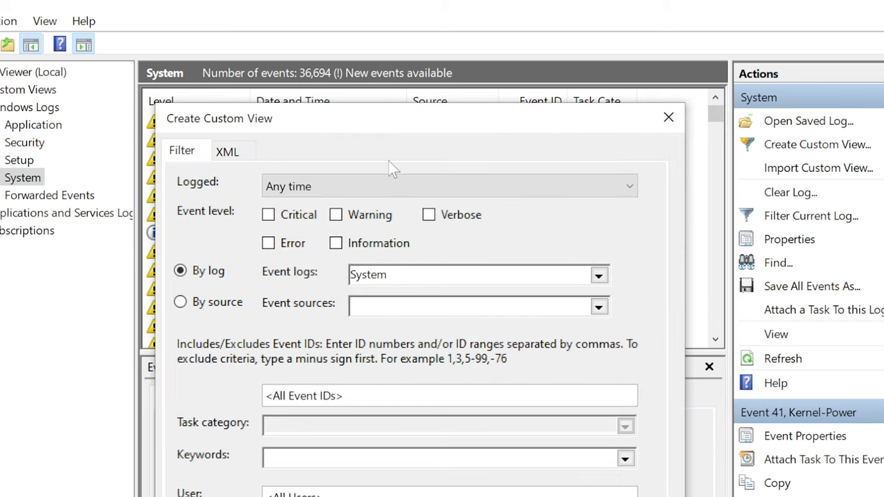
left_click(354, 185)
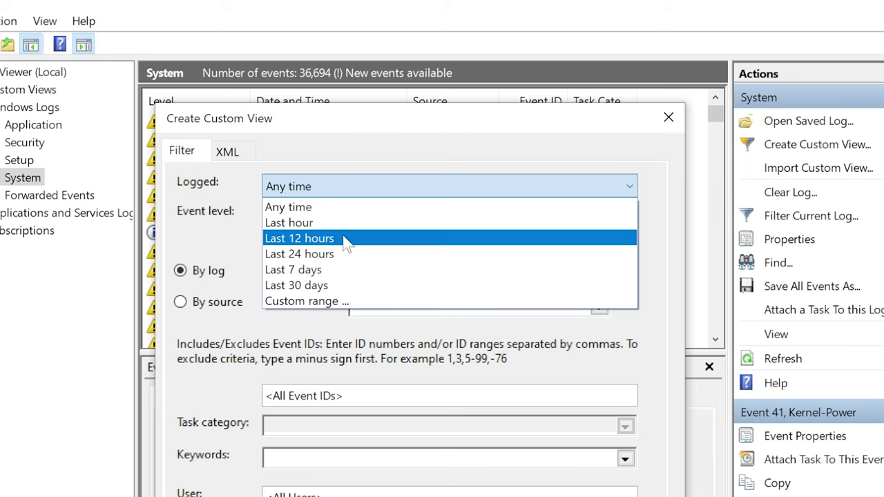
left_click(331, 271)
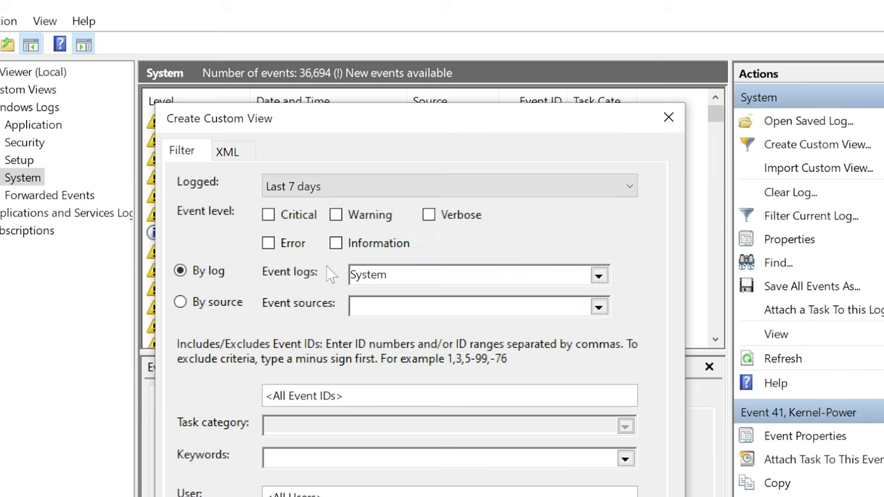
Include the Critical and Error levels, keep System as the event log, and save the custom view as New View
left_click(269, 215)
left_click(269, 243)
left_click(599, 275)
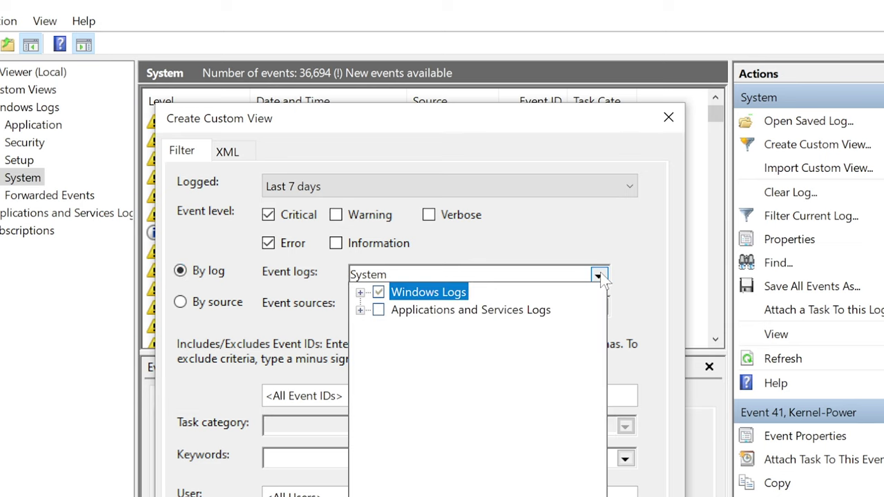
left_click(631, 243)
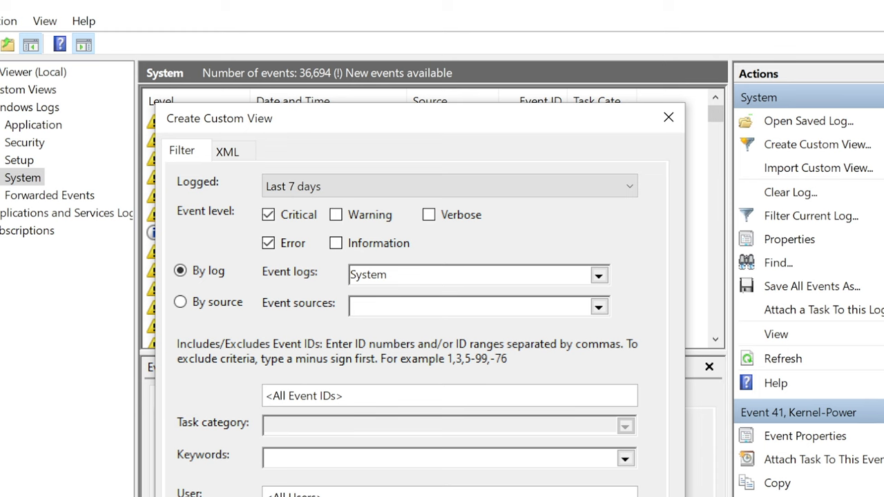
key("Return")
left_click(612, 356)
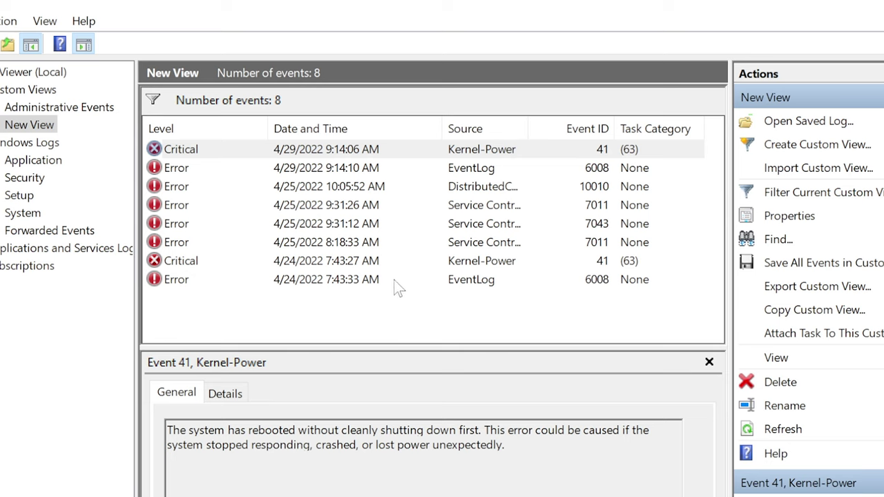
Review the critical and error events in New View, from the 4/24/2022 entries up to the 4/29/2022 Kernel-Power 41
left_click(248, 281)
left_click(247, 265)
left_click(258, 227)
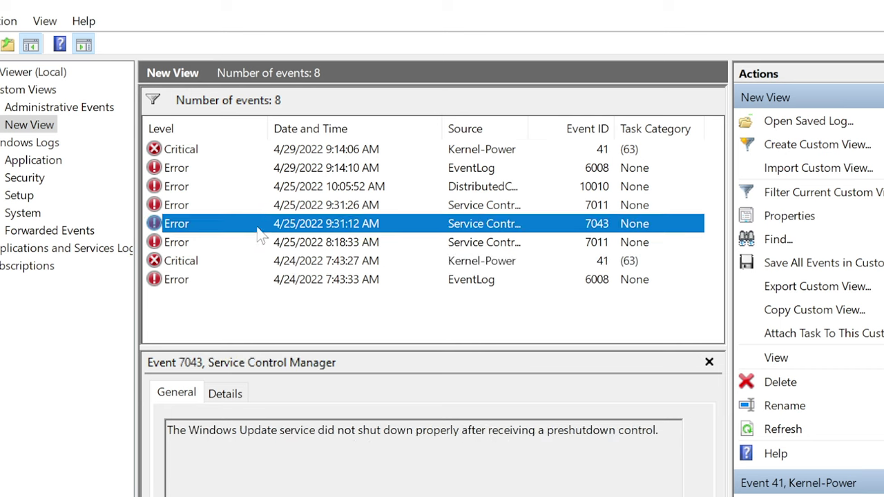
left_click(282, 191)
left_click(291, 166)
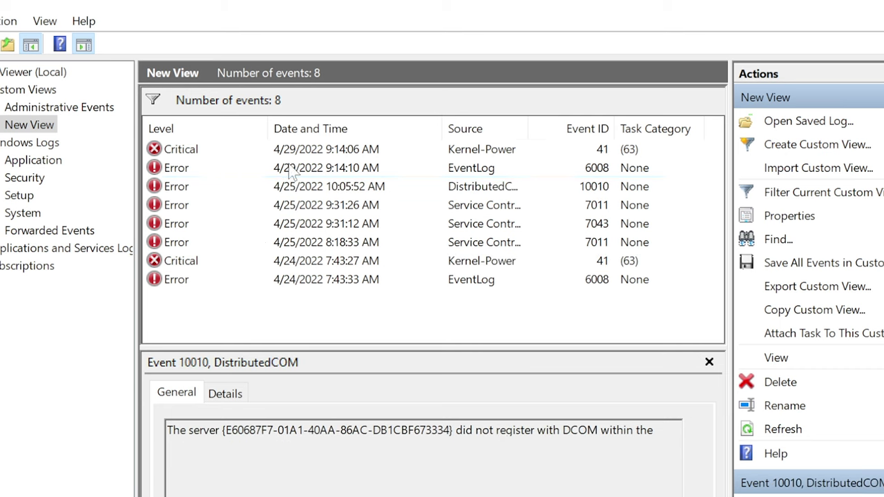
left_click(290, 149)
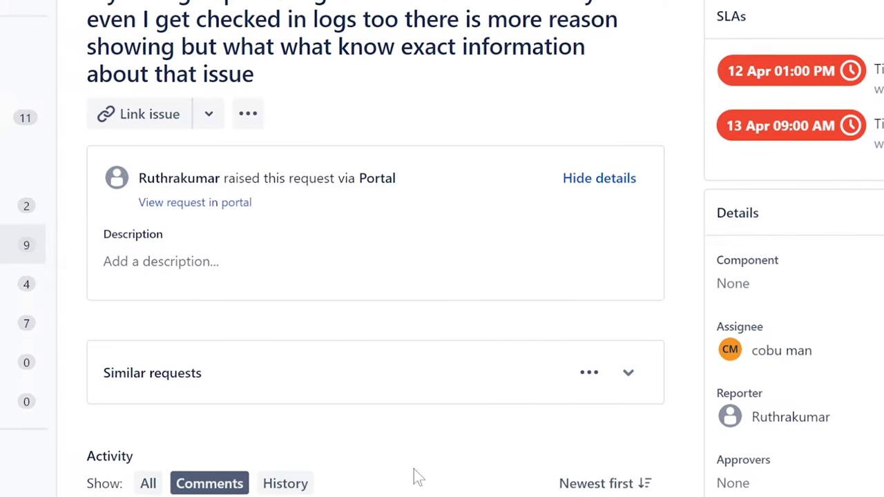
Reply to the ticket's customer by name: "I have your ticket for checking system logs... You can use the event viewer to find the reason for reboot."
scroll(415, 476, "down", 3)
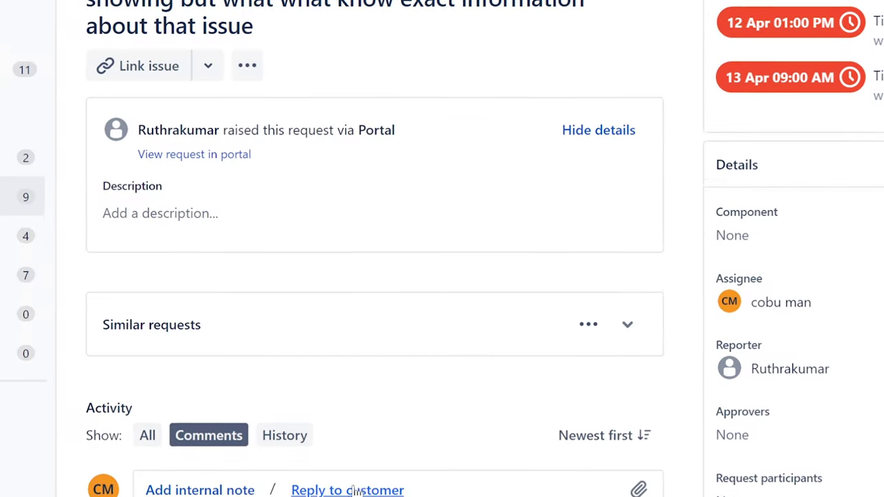
left_click(356, 454)
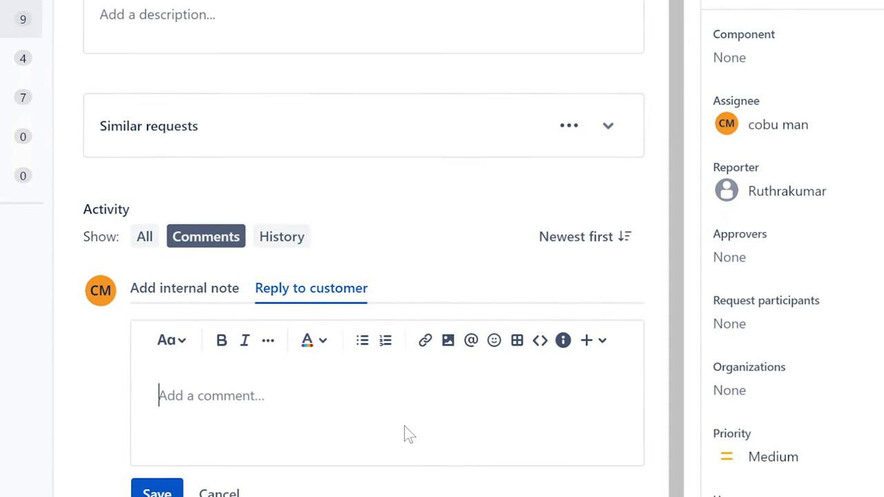
type("Hello ")
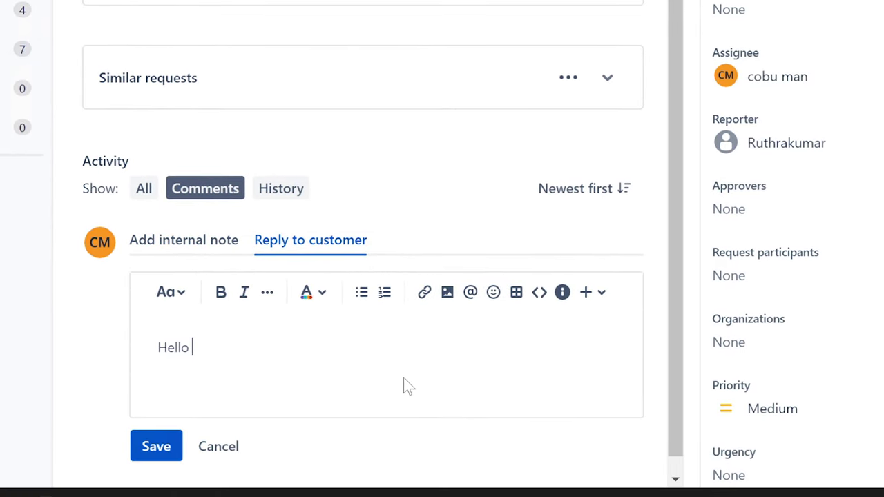
type("Ruthra, I have your t")
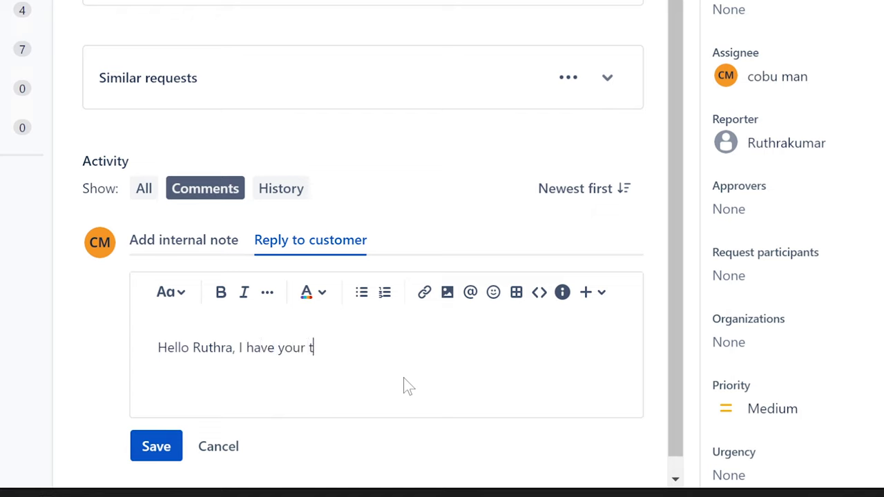
type("icket for checking syst")
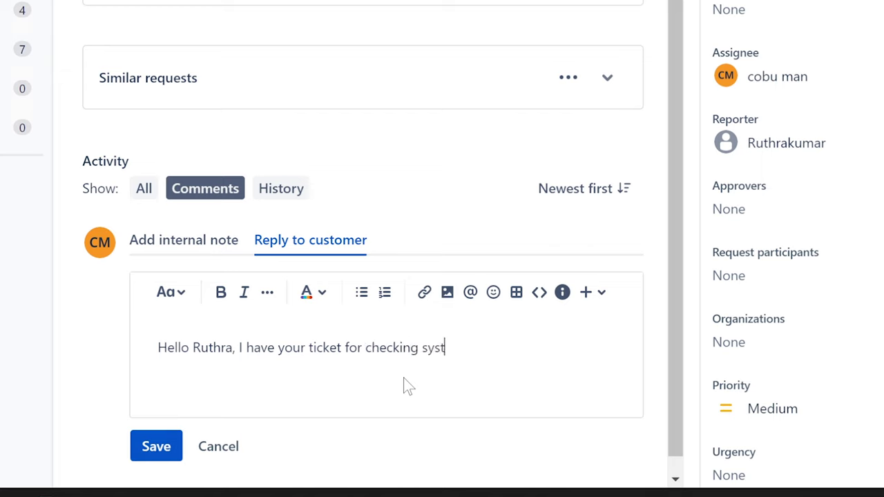
type("em logs... You ")
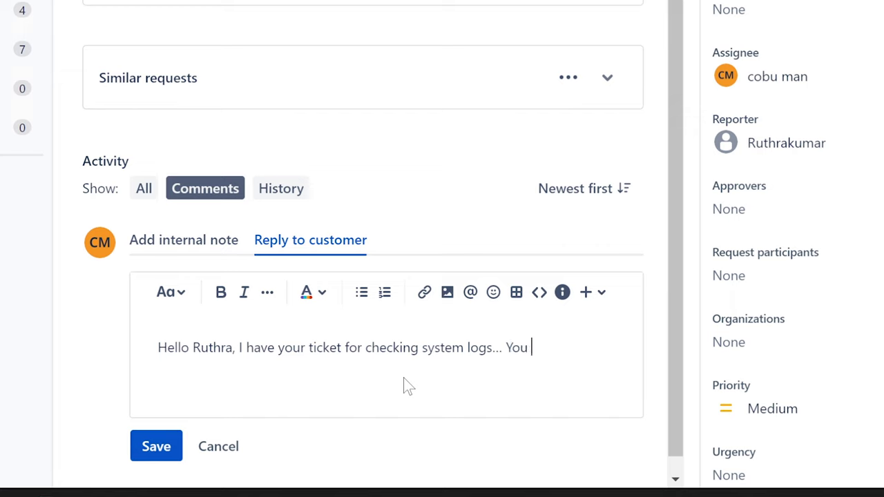
type("can use the event vie")
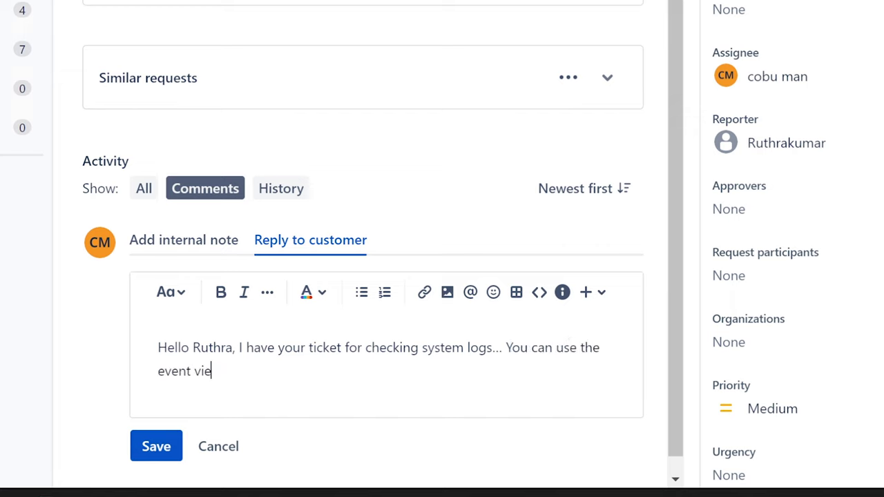
type("wer to find the reason for reboot.")
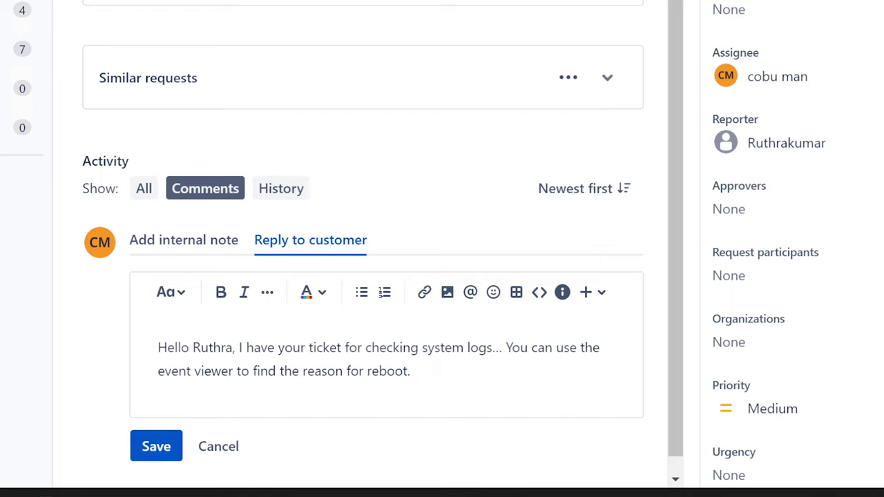
Add "Please watch my video for explanation this Sunday #26." to the reply and sign it with the technician's first name
type("Please watch my video for explanation ")
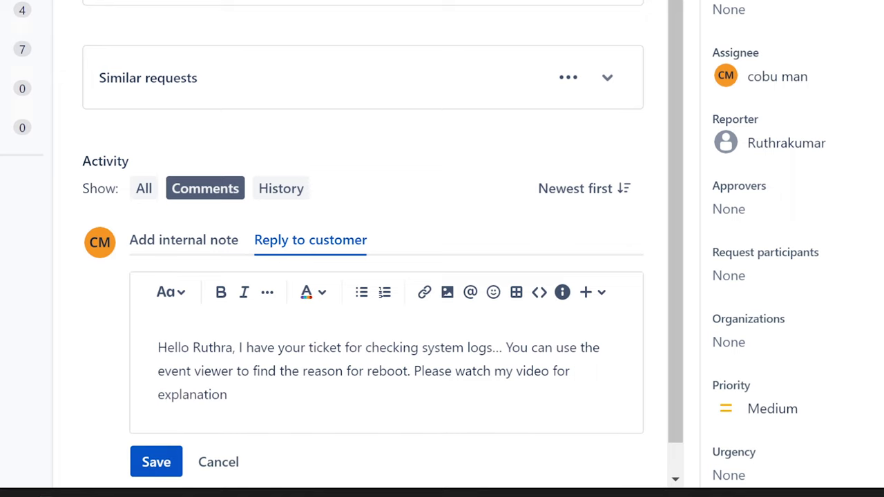
type("On")
key("BackSpace")
key("BackSpace")
type("this Sunday")
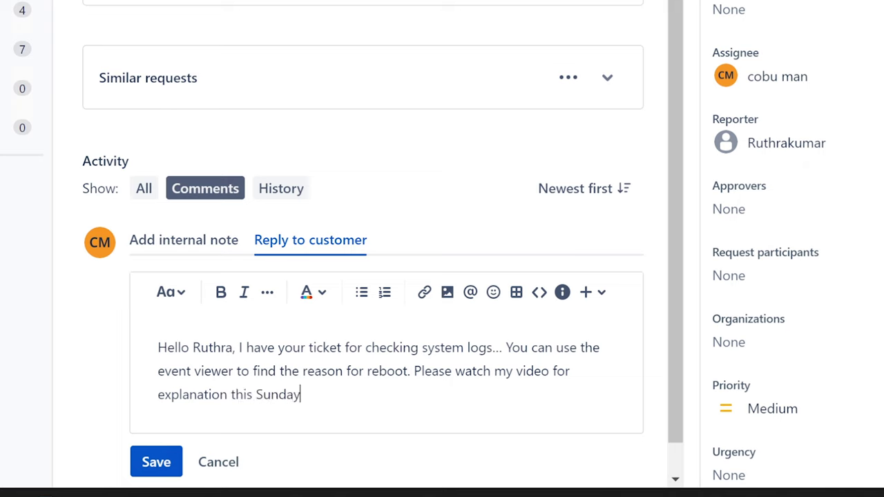
type(" #26. Ervin")
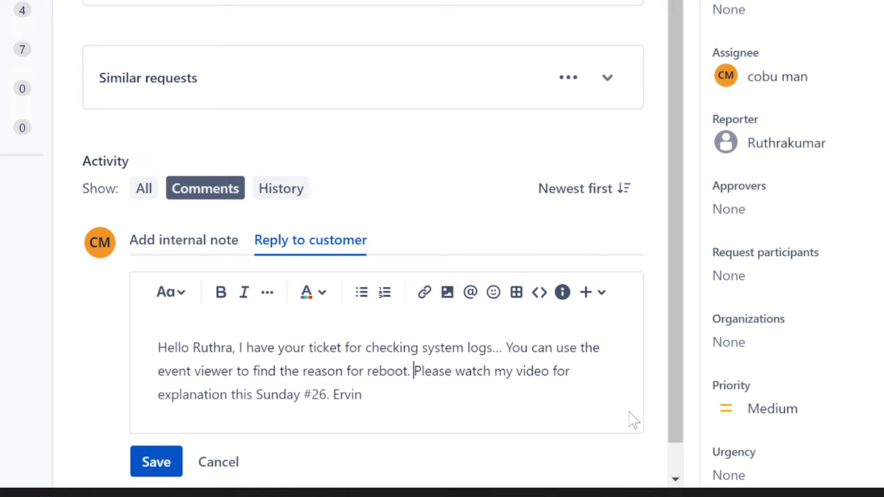
Insert "You can look for Kernel-Power log errors." before the video sentence in the customer reply and save the reply
type("You can ")
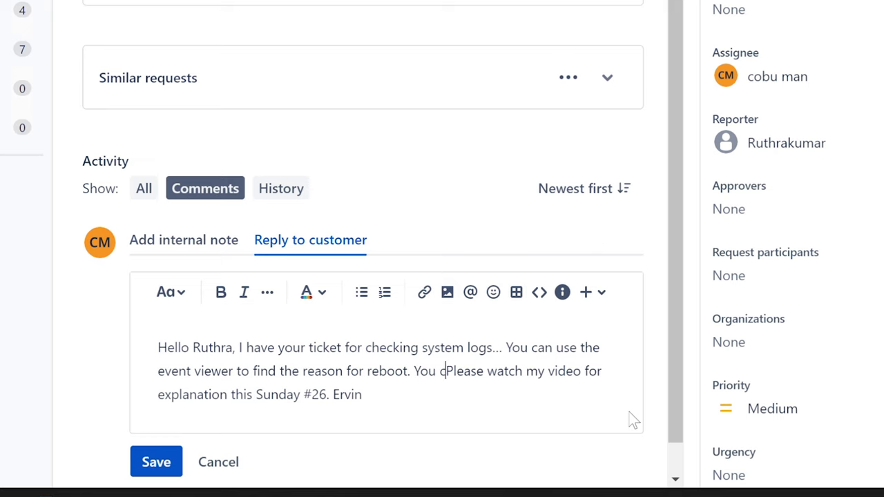
type("look for ")
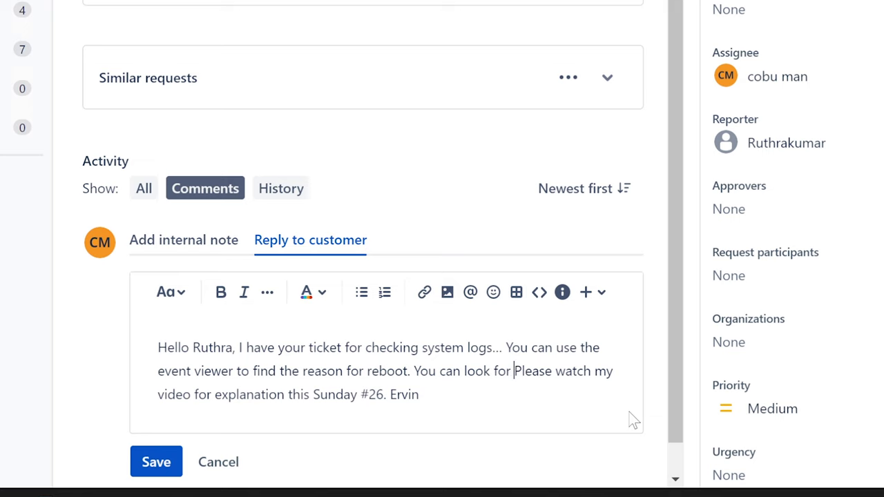
type("KernelPlease")
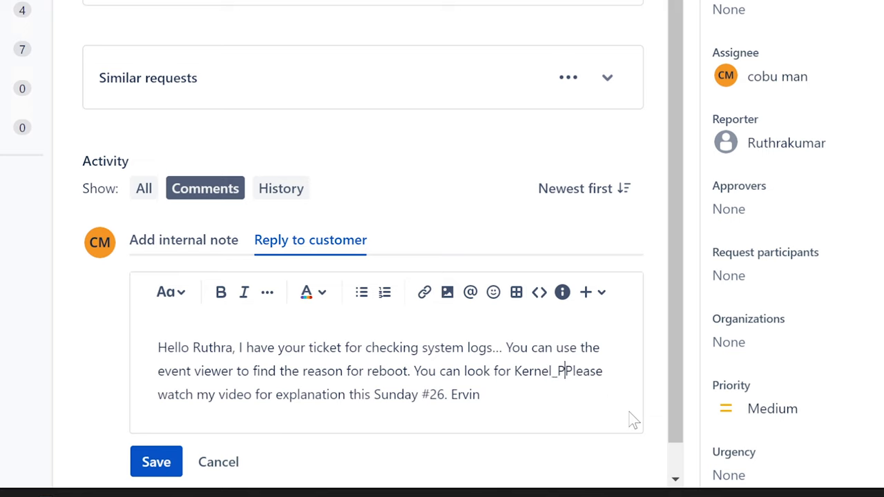
key("BackSpace")
type("-Power")
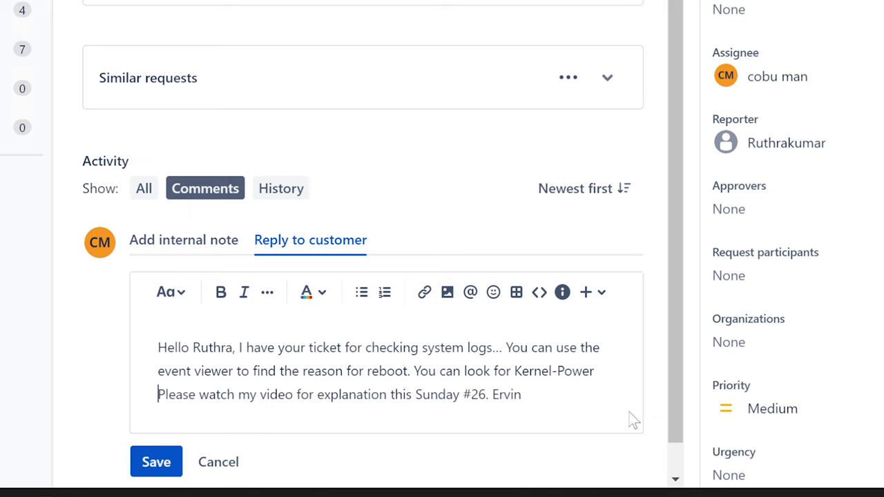
type(" log errors.")
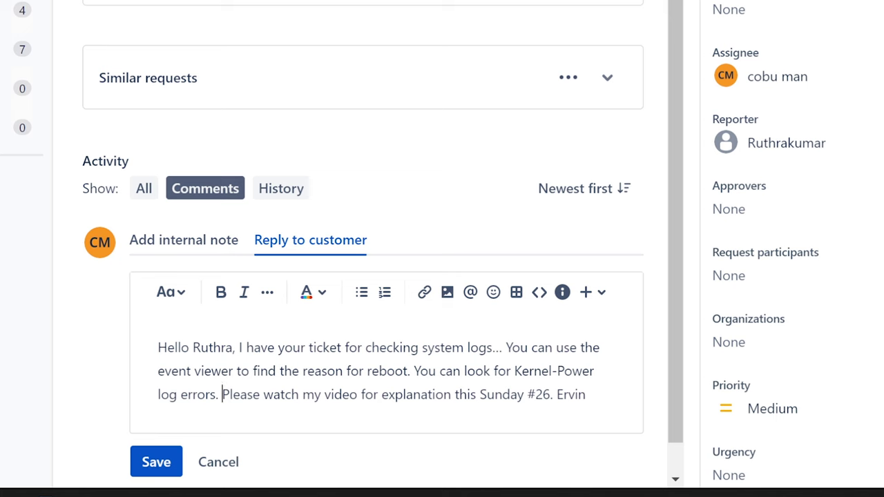
left_click(152, 460)
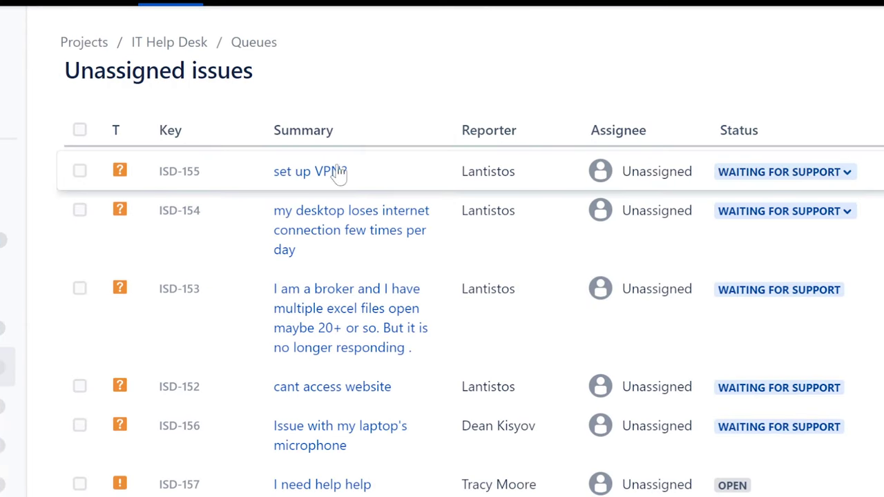
Open the unassigned ticket ISD-155 "set up VPN?", assign it to the technician's own account and read the request description
left_click(326, 177)
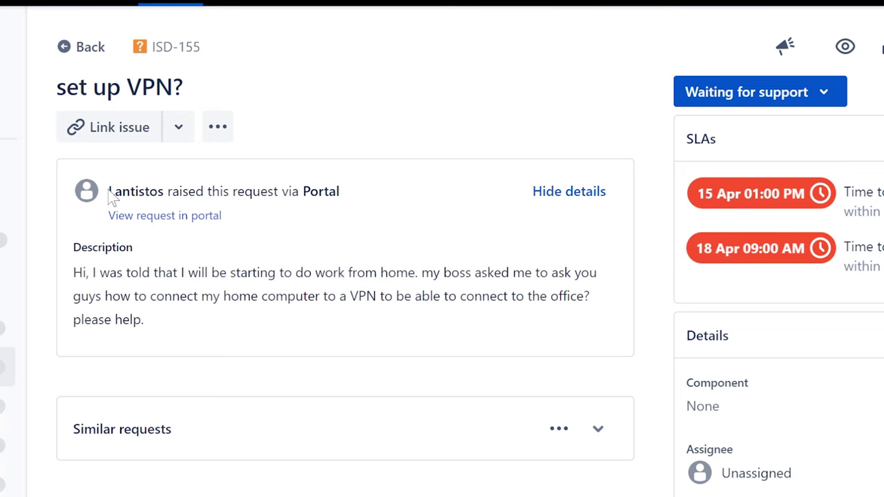
left_click_drag(108, 194, 206, 193)
left_click(795, 474)
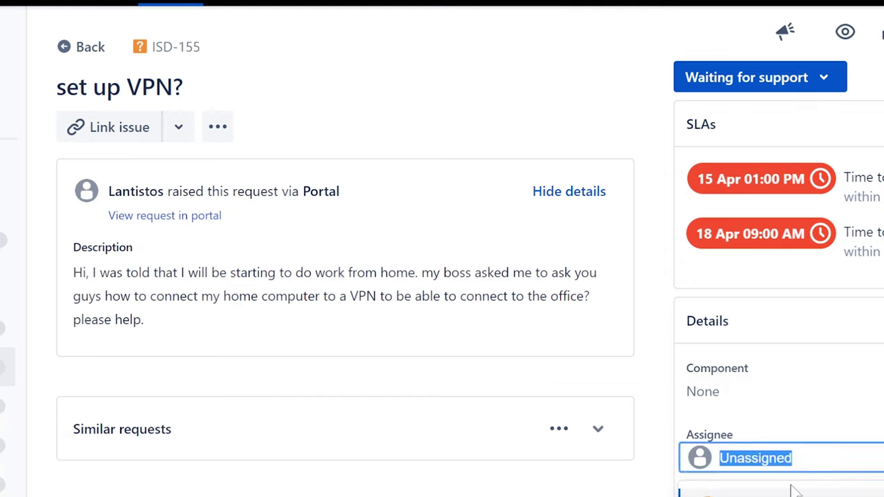
left_click(753, 495)
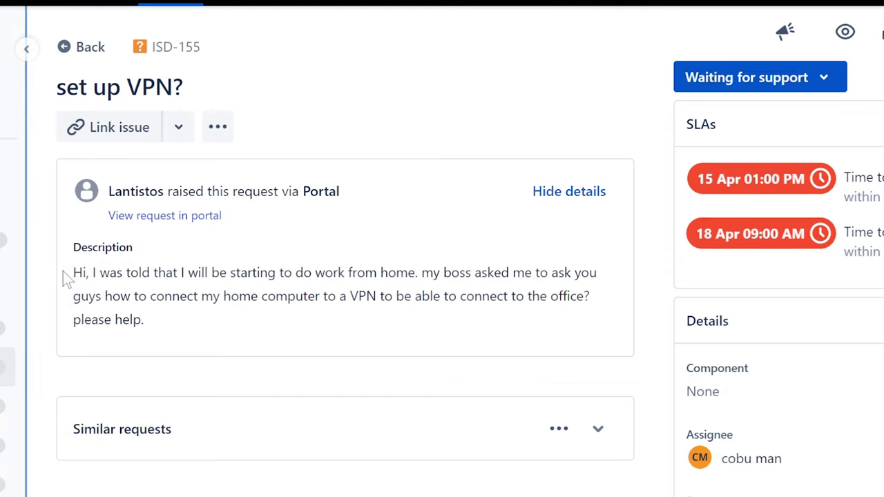
left_click_drag(73, 272, 582, 320)
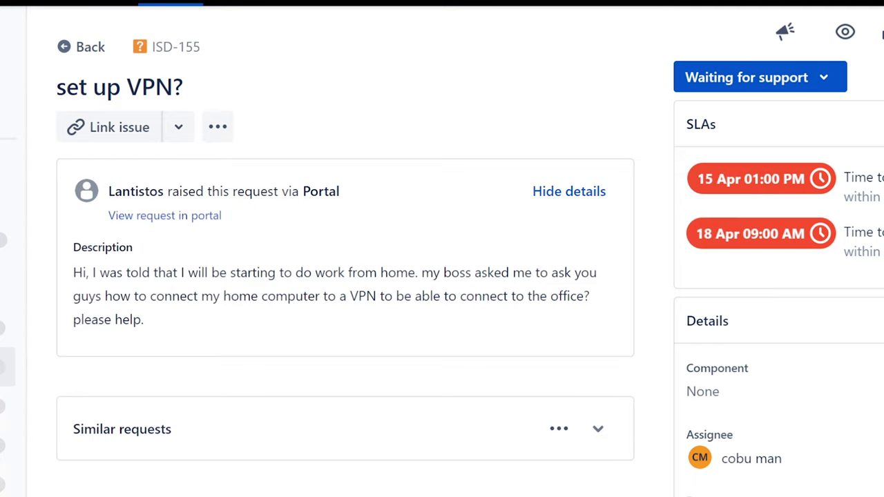
Open Google in a new browser tab and run an image search for "vpn login example"
key("ctrl+t")
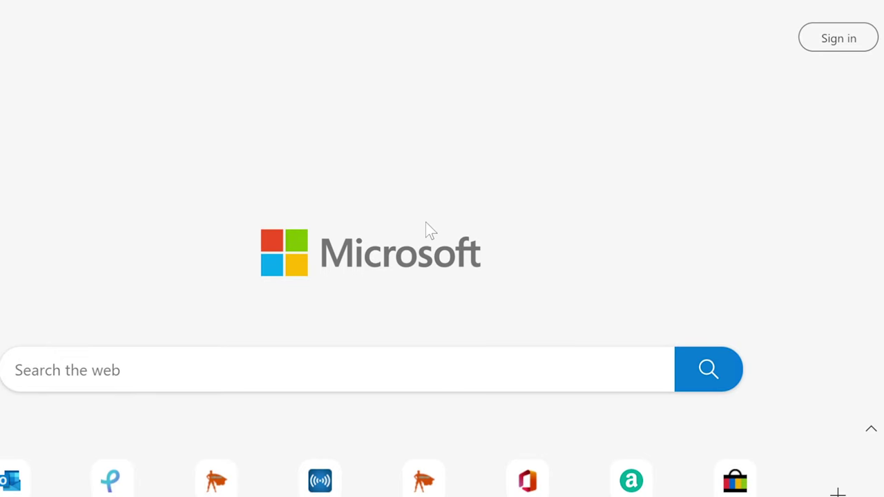
type("g")
key("Return")
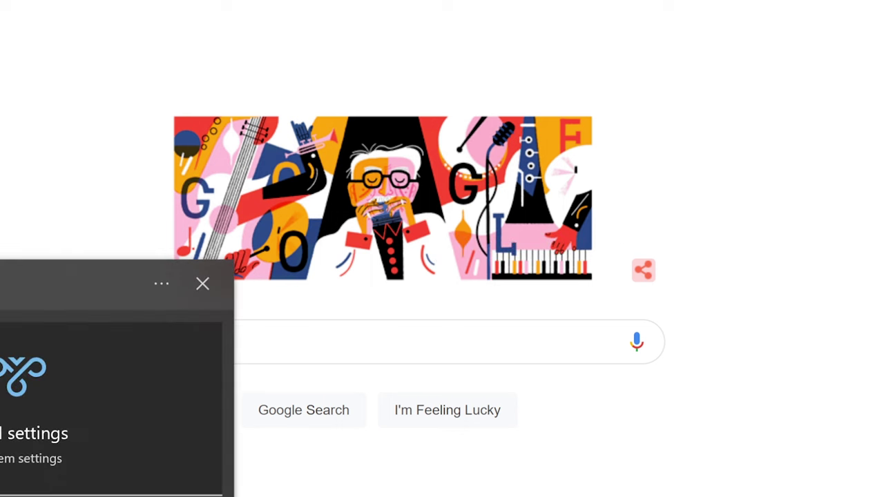
key("Return")
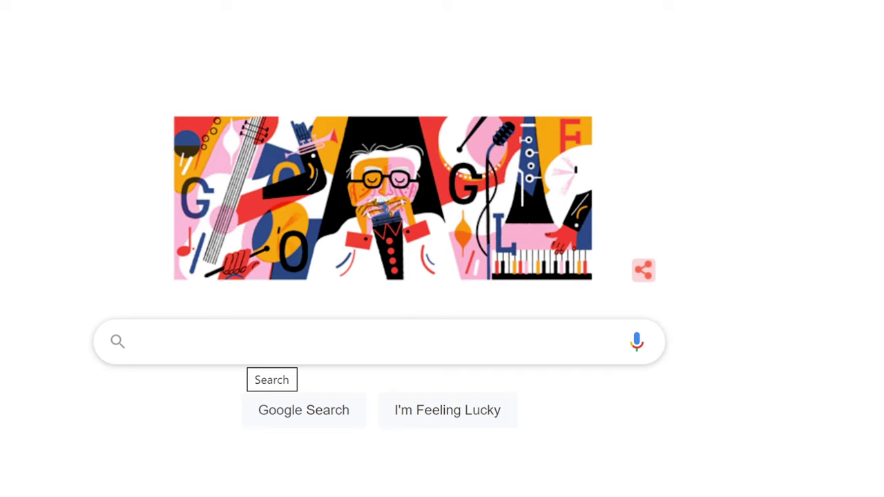
type("vpn login ")
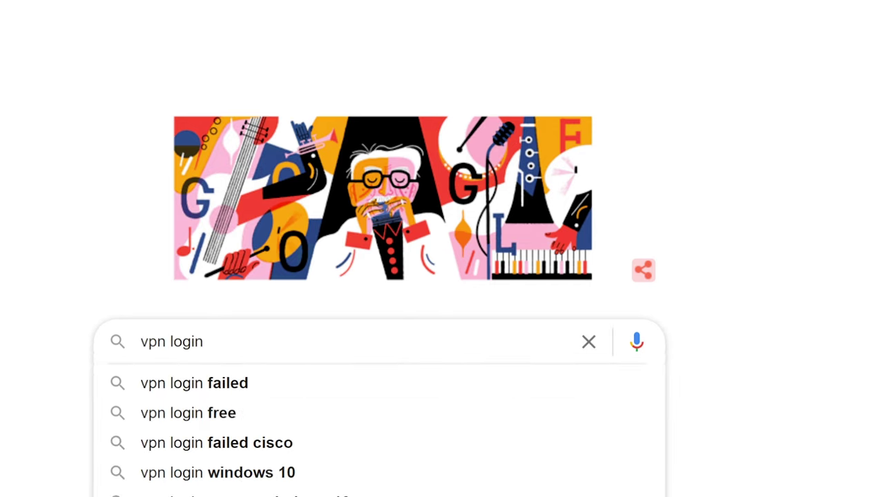
type("example")
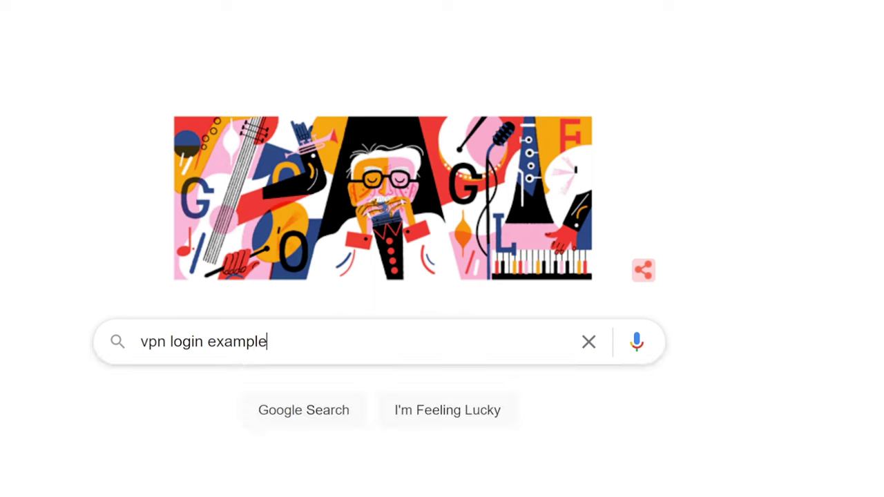
key("Return")
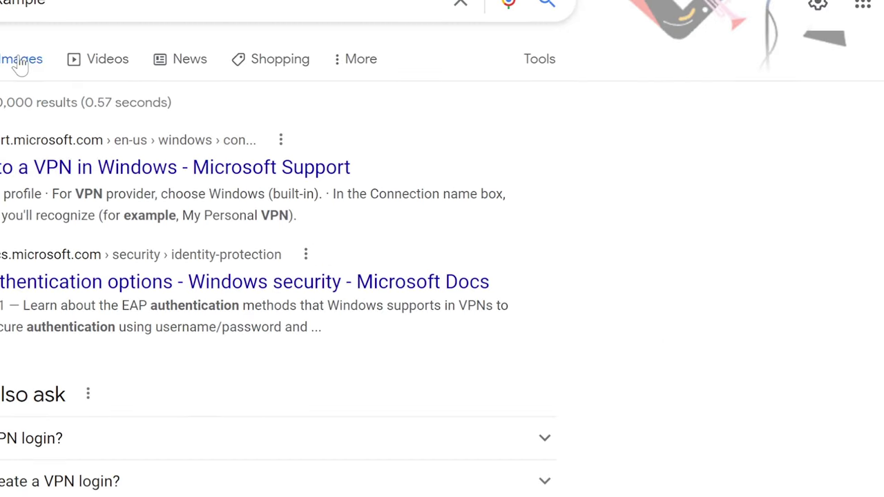
left_click(20, 65)
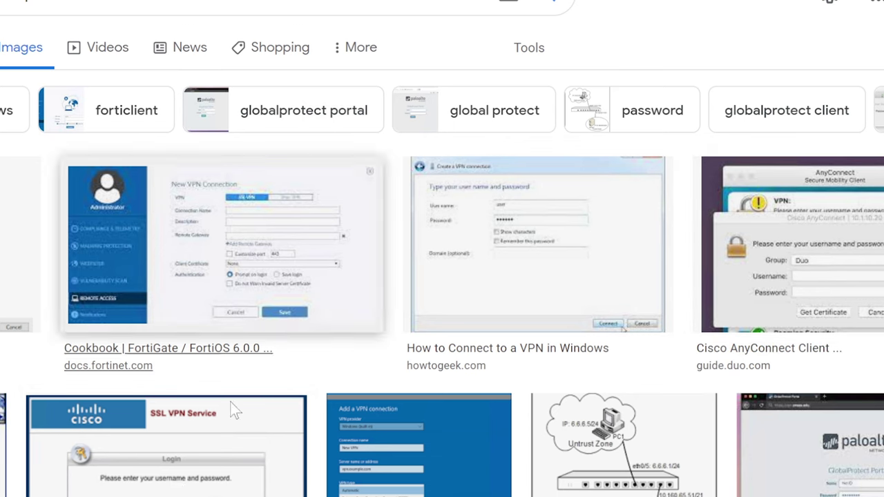
Preview the Cisco SSL VPN Service login image and save the related One-Step Logon [ASA] thumbnail to Downloads as images.jfif
left_click(174, 469)
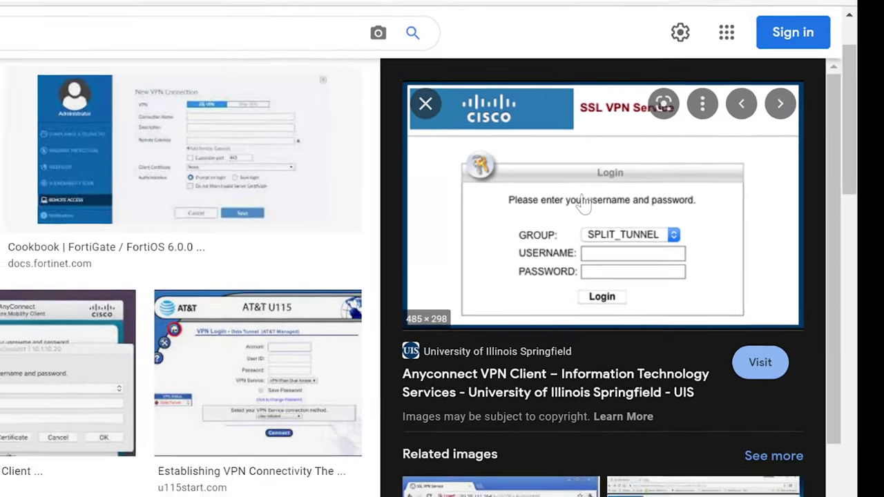
scroll(500, 199, "down", 5)
right_click(500, 199)
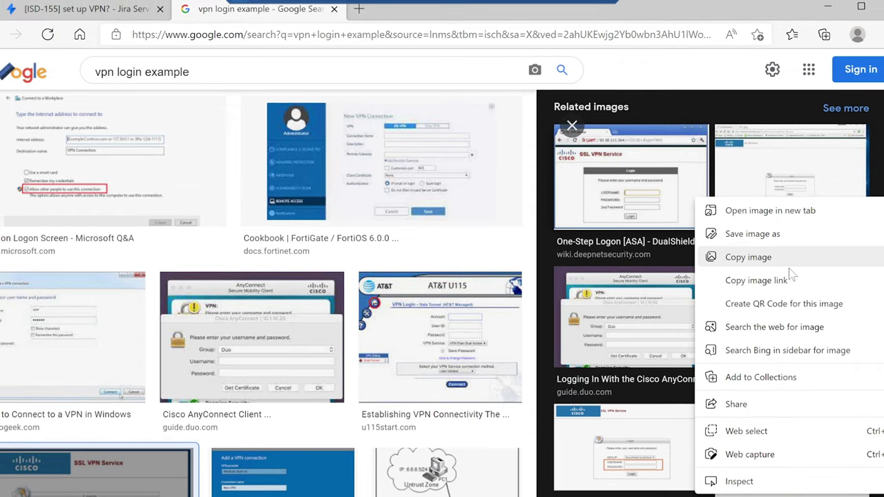
left_click(798, 239)
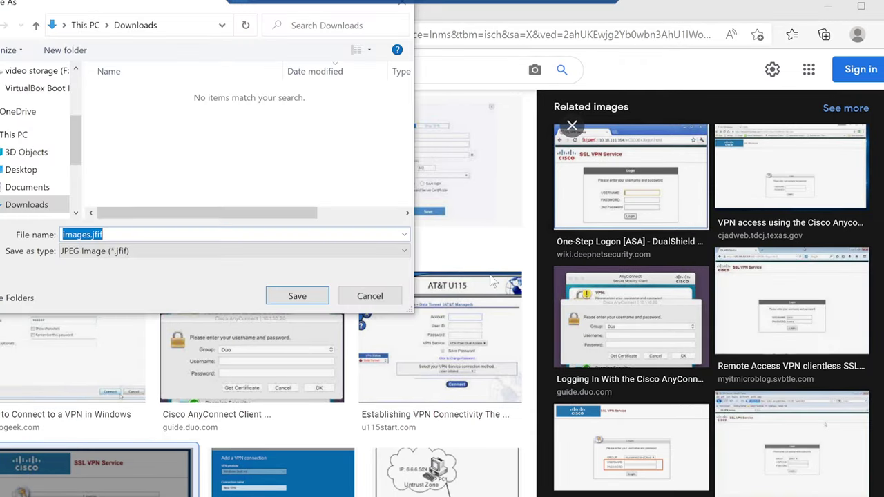
left_click(295, 296)
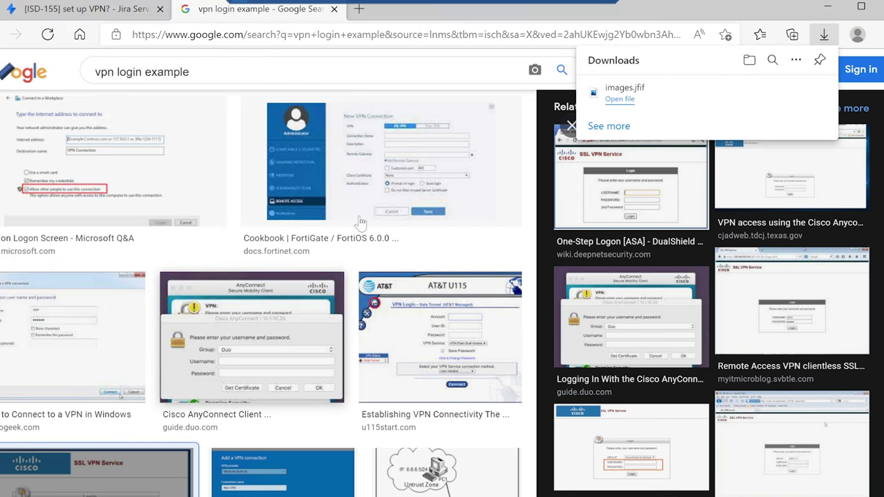
Go to pixlr.com in a new tab, start a Pixlr E photo editing project and open images.jfif from Downloads
left_click(360, 10)
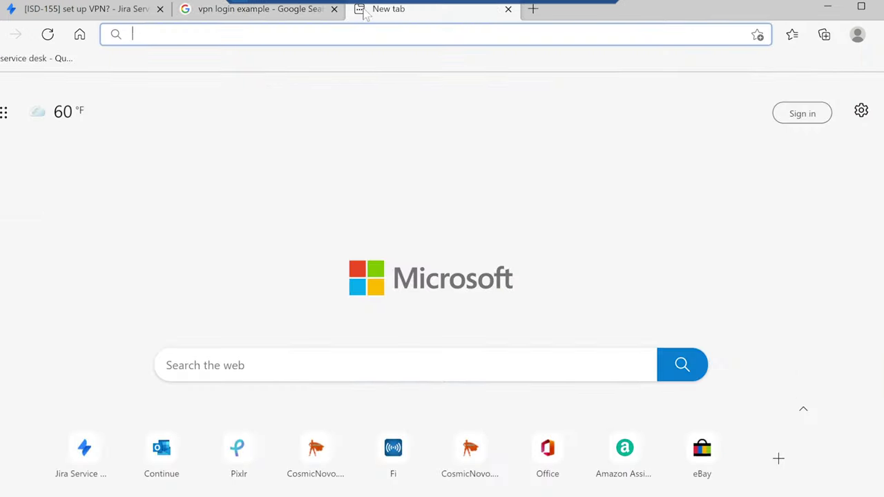
type("pixlr.com")
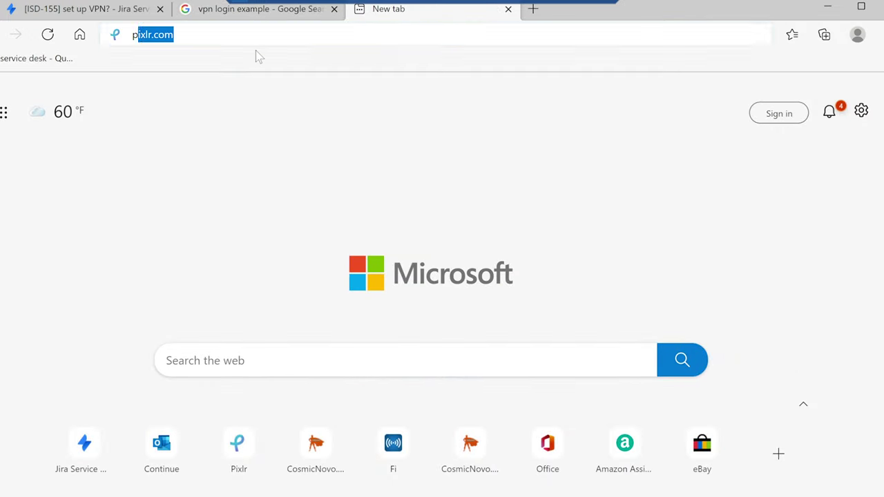
key("Return")
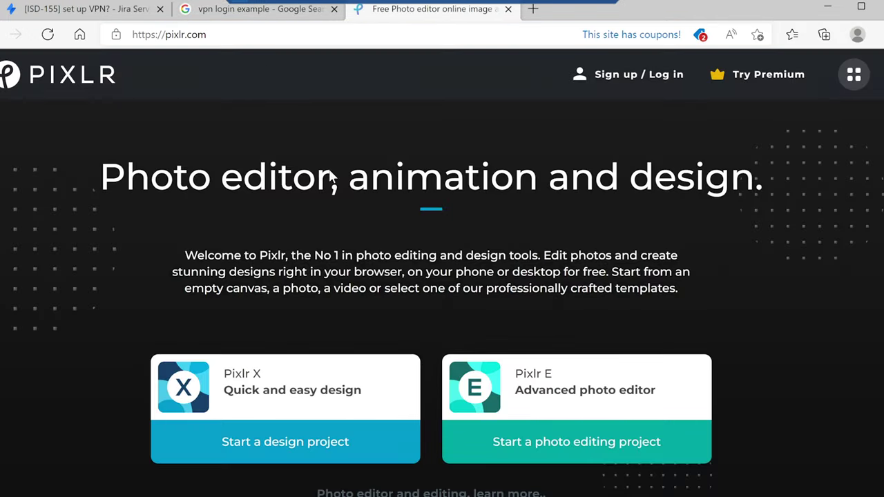
left_click(584, 446)
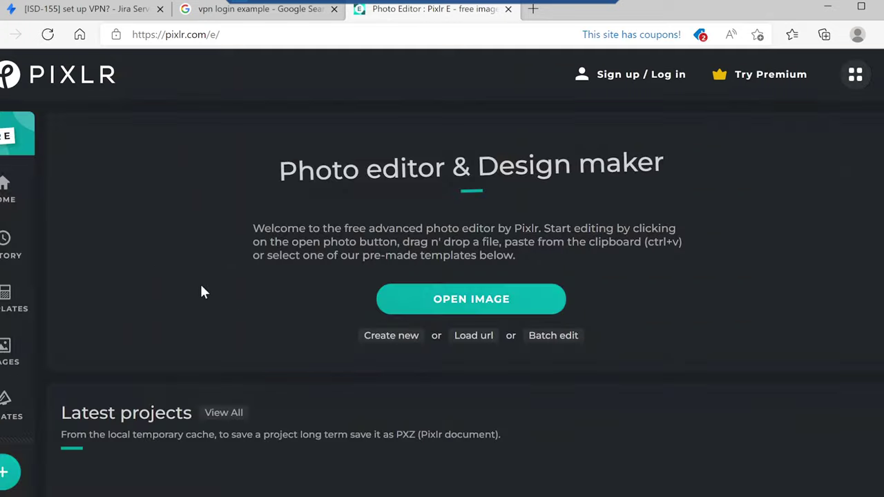
left_click(499, 308)
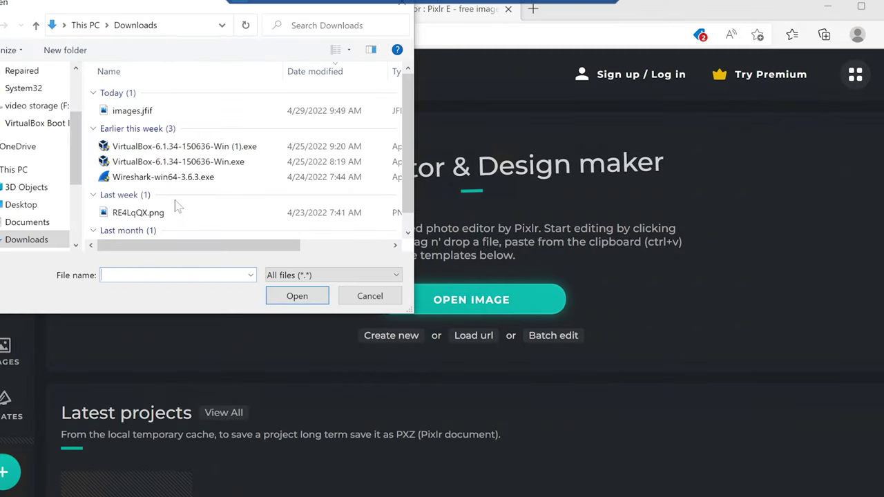
left_click(141, 113)
left_click(298, 296)
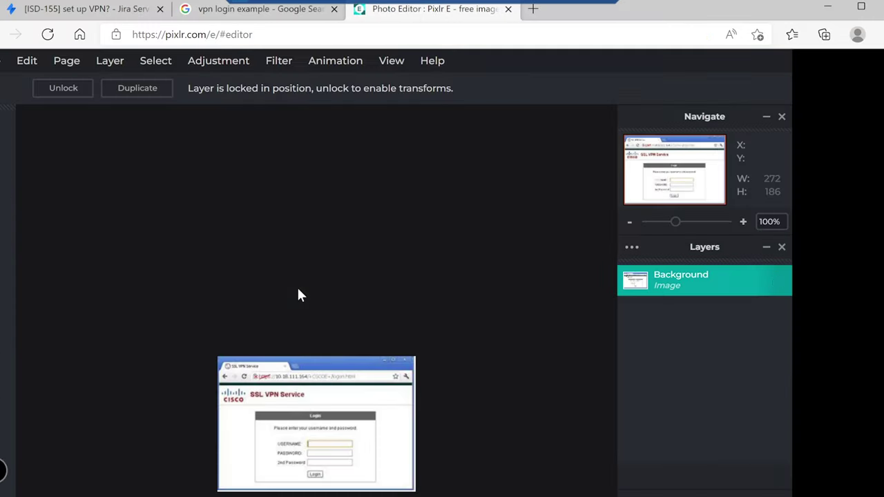
left_click_drag(678, 222, 691, 224)
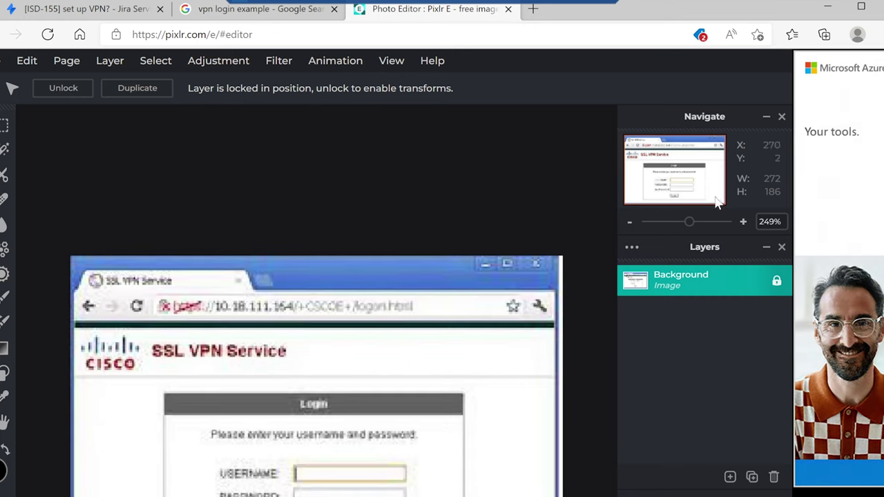
left_click_drag(689, 228, 684, 228)
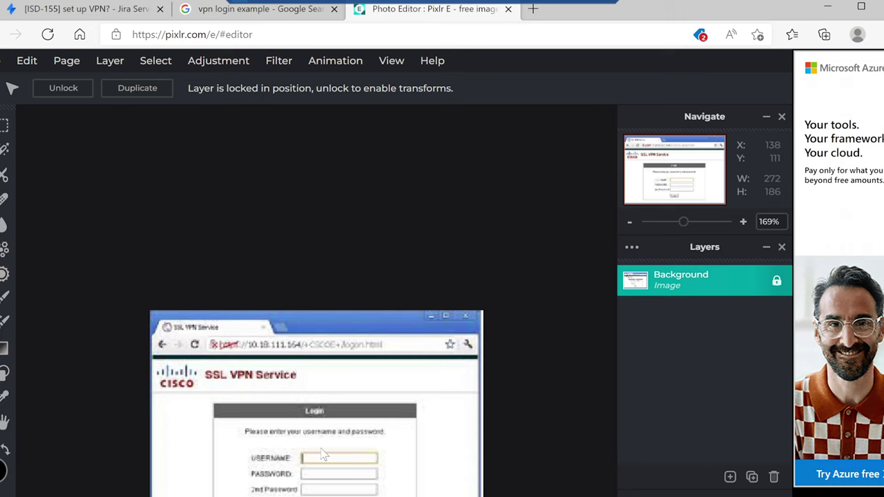
Save the full-size One-Step Logon [ASA] image from the Google results as image2014-4-9 17_31_49.png in Downloads and return to Pixlr
left_click(281, 18)
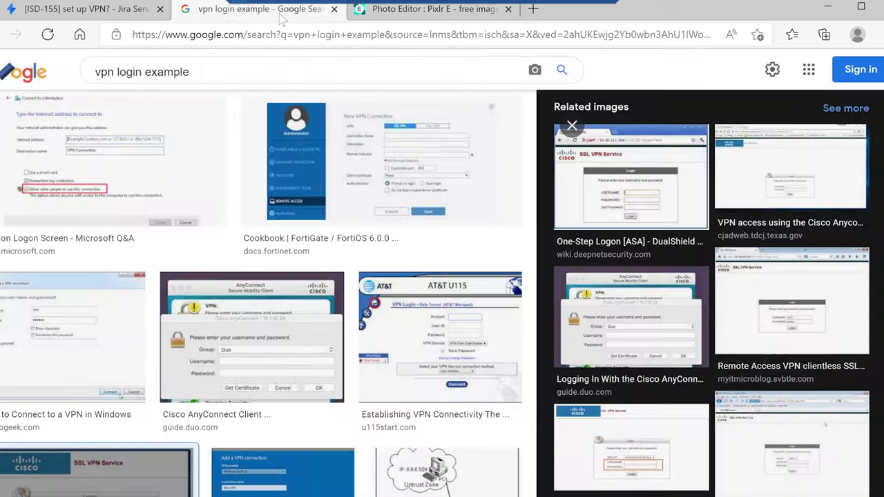
left_click(669, 202)
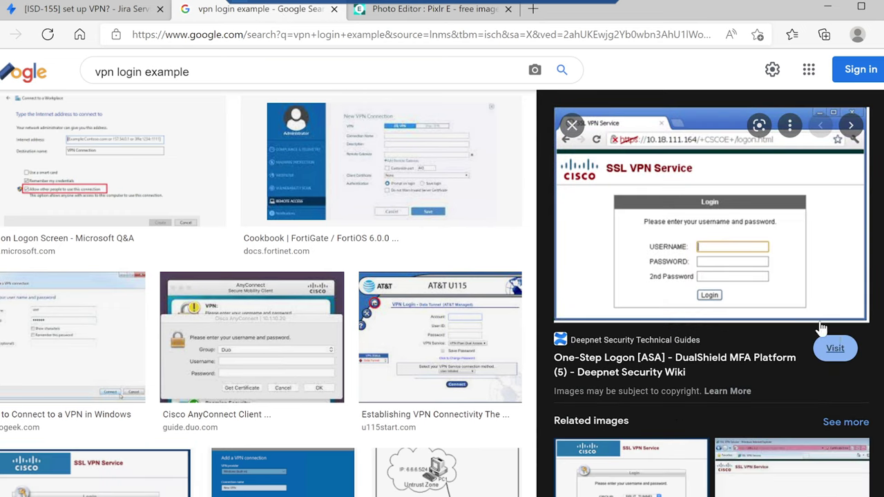
right_click(695, 206)
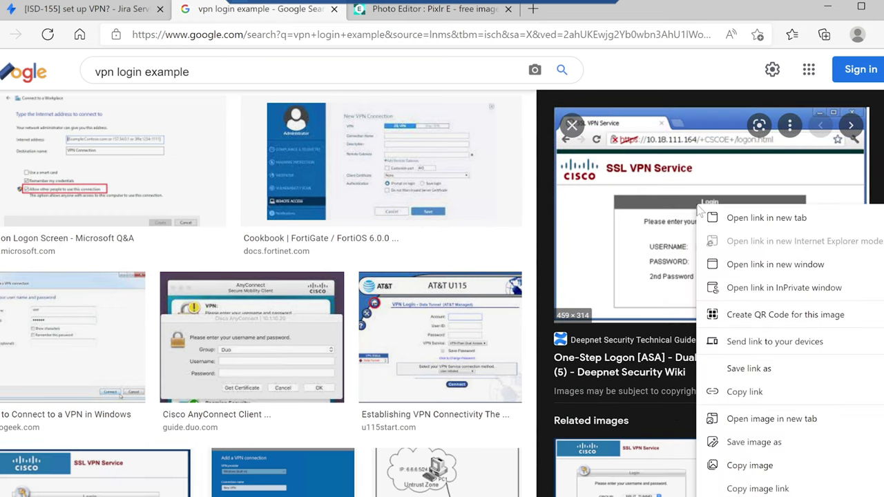
left_click(775, 446)
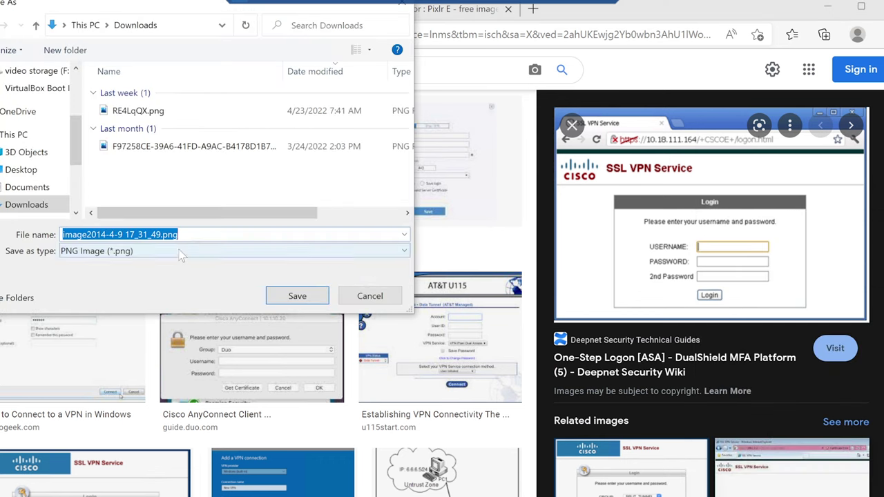
left_click(304, 298)
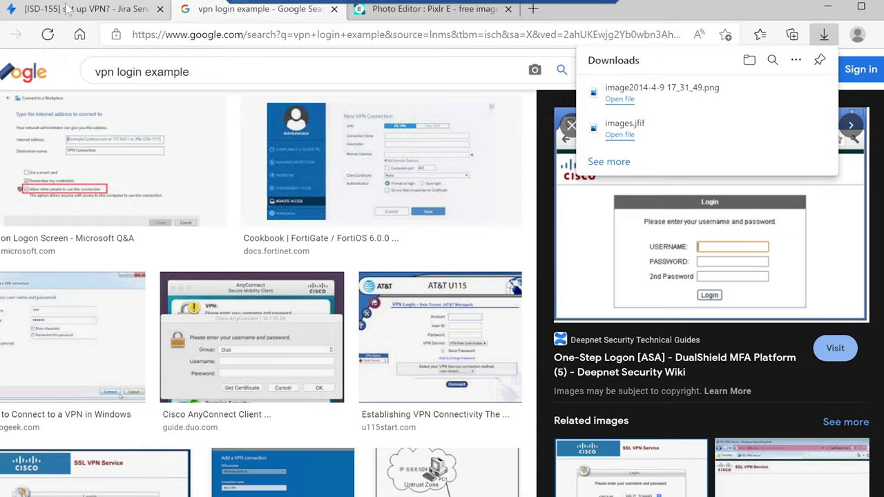
left_click(69, 8)
left_click(401, 14)
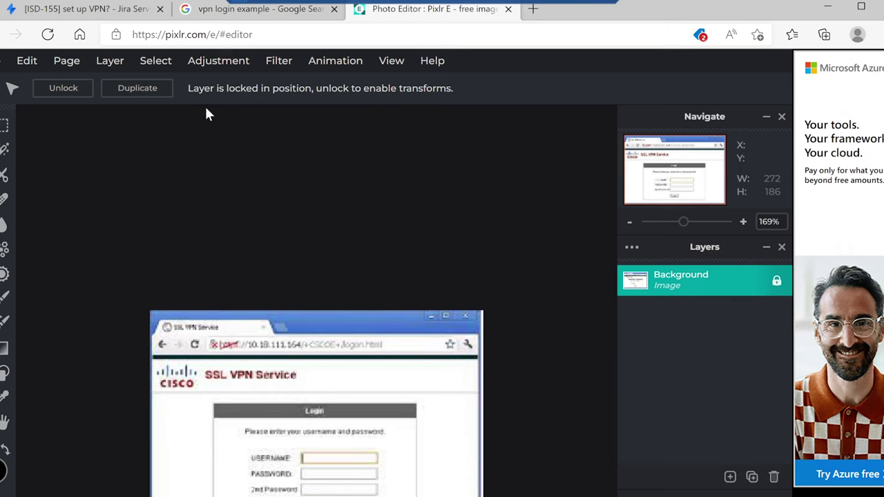
Add image2014-4-9 17_31_49.png from Downloads as a new layer above the background
left_click(71, 67)
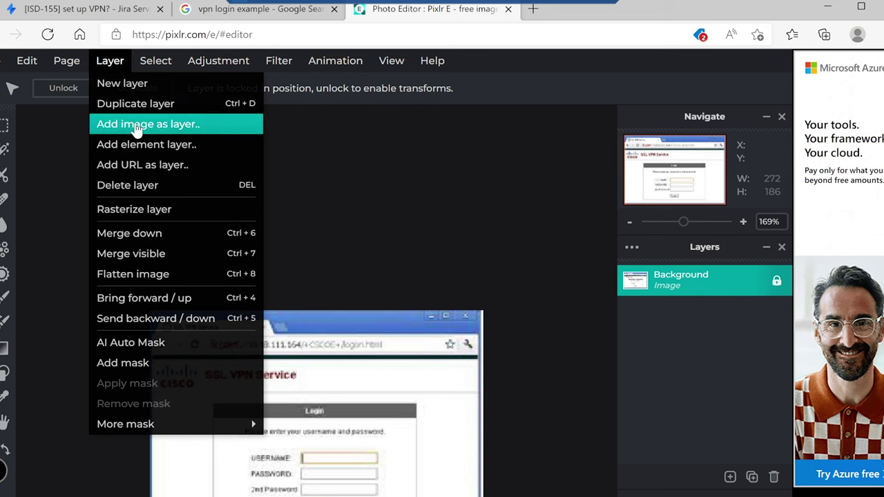
left_click(133, 122)
left_click(170, 110)
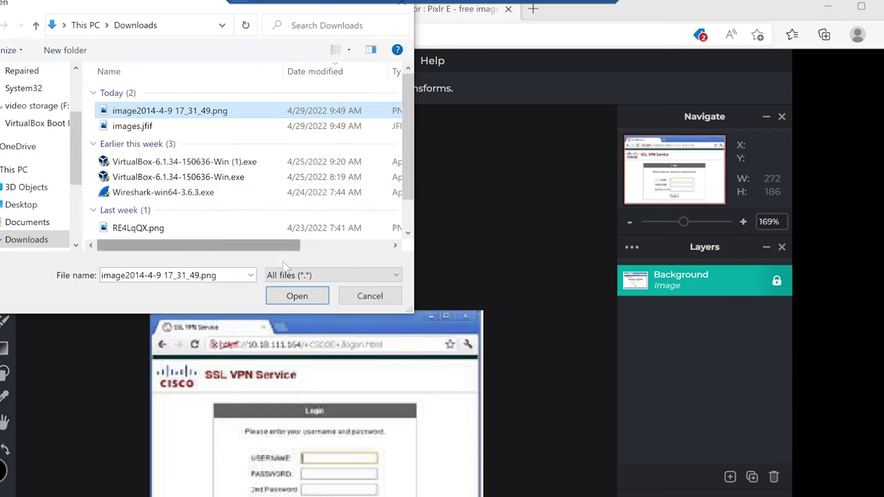
left_click(297, 296)
Resize and move the added login image so its login form covers the background picture
left_click_drag(381, 300, 376, 258)
left_click_drag(562, 496, 429, 451)
left_click_drag(394, 331, 458, 398)
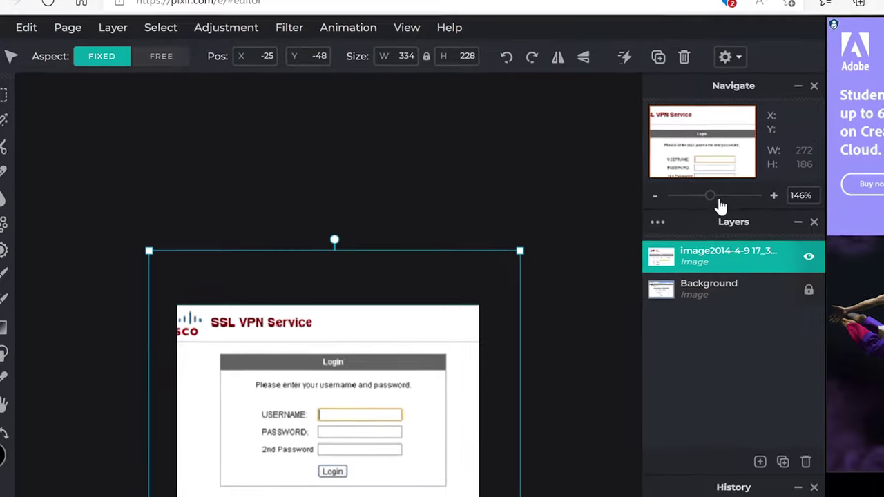
left_click(720, 199)
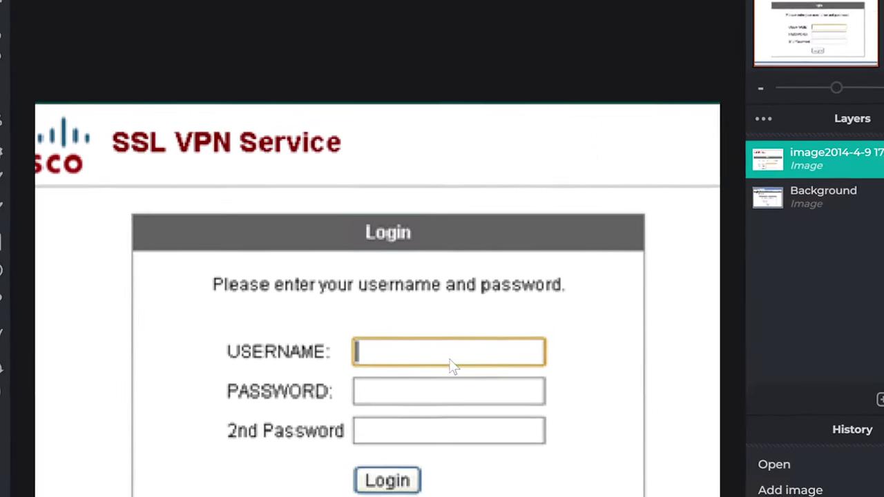
left_click_drag(555, 233, 500, 226)
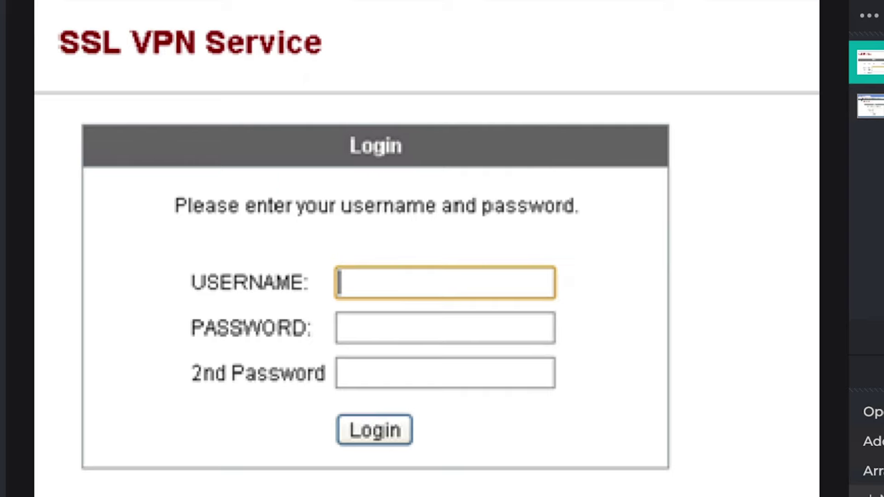
Add a text layer reading "computerlogin" and bring it in front of the login image
left_click(346, 282)
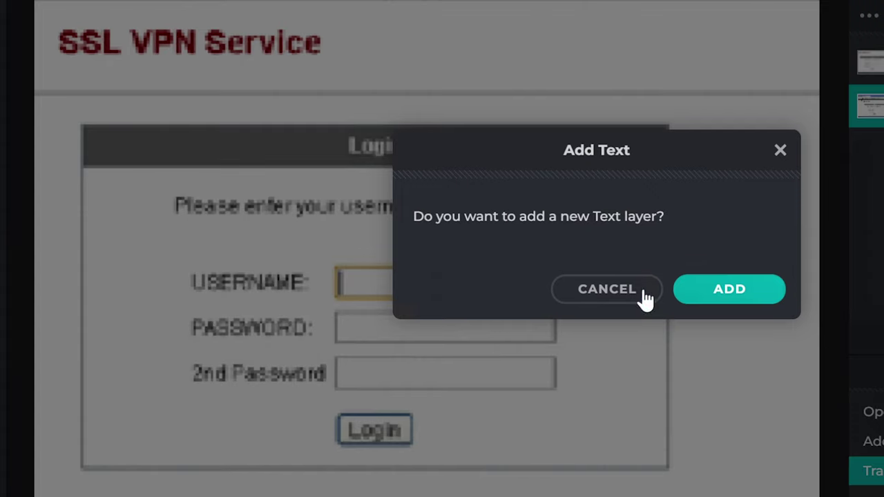
left_click(709, 291)
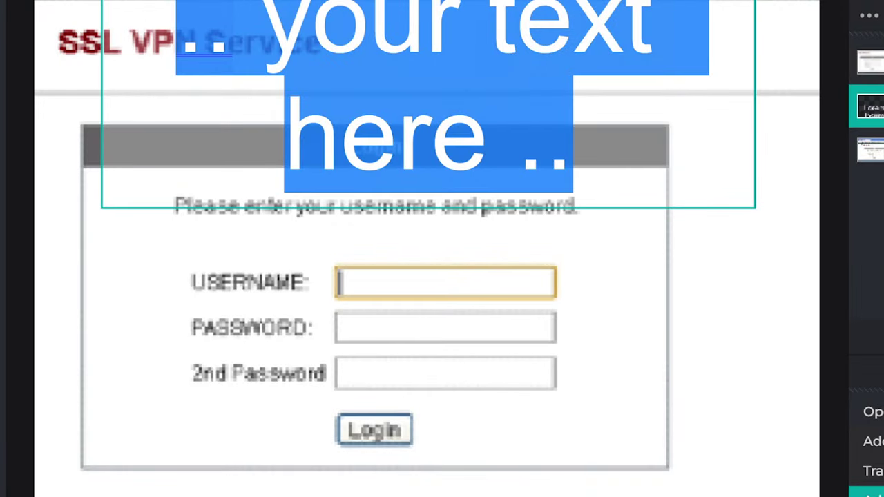
key("BackSpace")
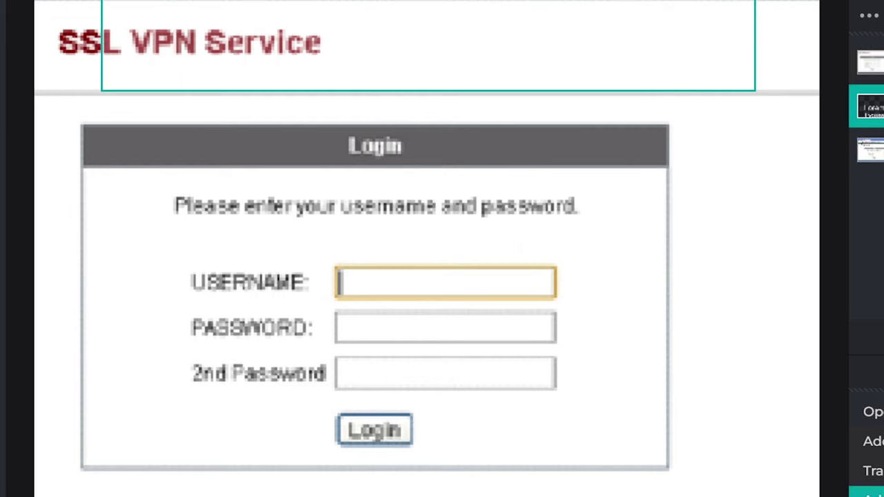
left_click(578, 241)
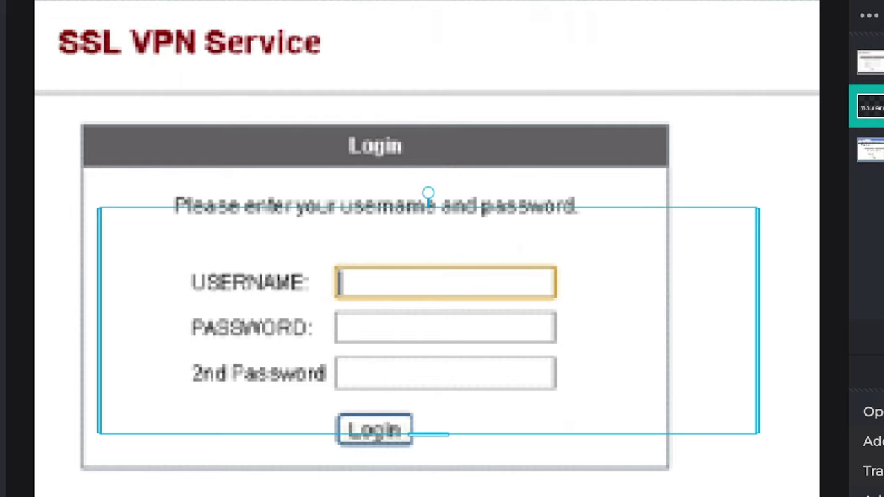
left_click(591, 242)
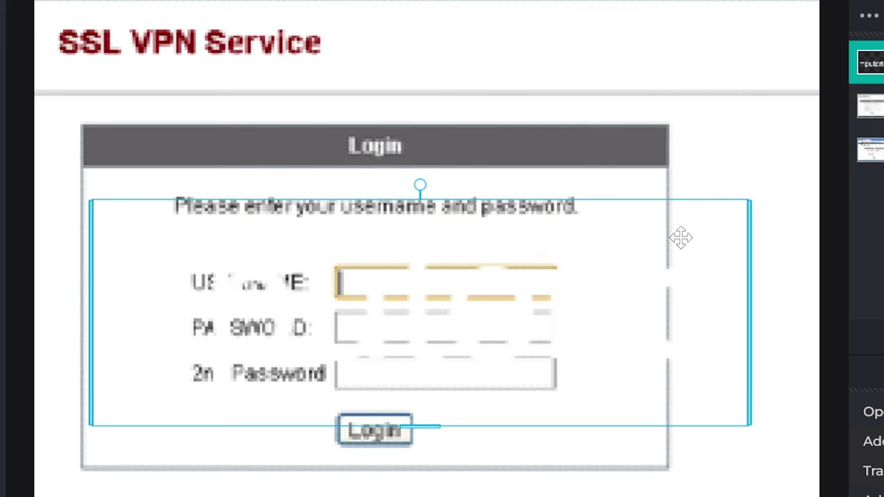
Set the "computerlogin" text colour to black (#000000)
left_click(511, 13)
left_click(561, 37)
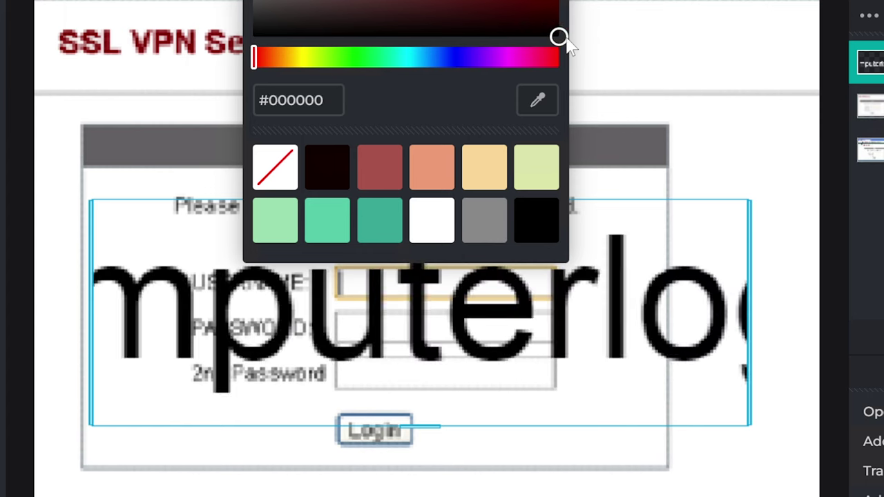
left_click(717, 240)
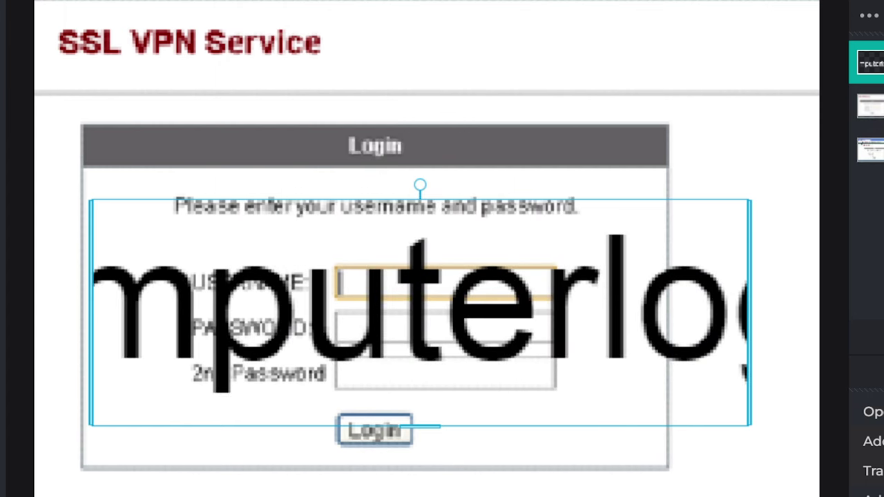
Shrink the "computerlogin" text to about the width of the USERNAME field and place it over that field
key("ctrl+shift+comma")
key("ctrl+shift+comma")
key("ctrl+shift+comma")
key("ctrl+shift+comma")
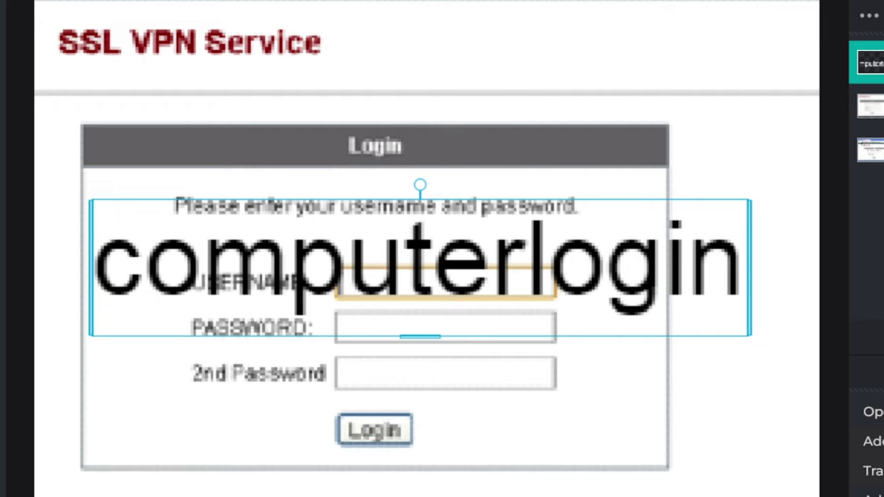
key("ctrl+shift+comma")
key("ctrl+shift+comma")
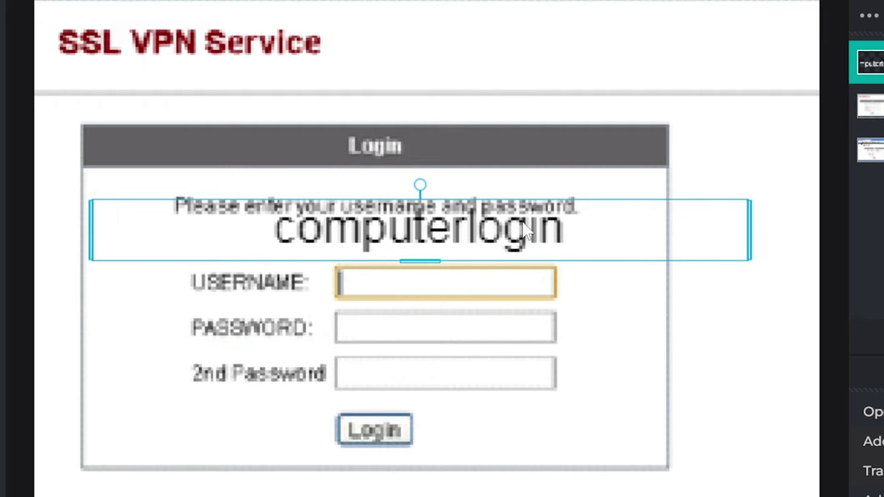
left_click_drag(520, 218, 560, 257)
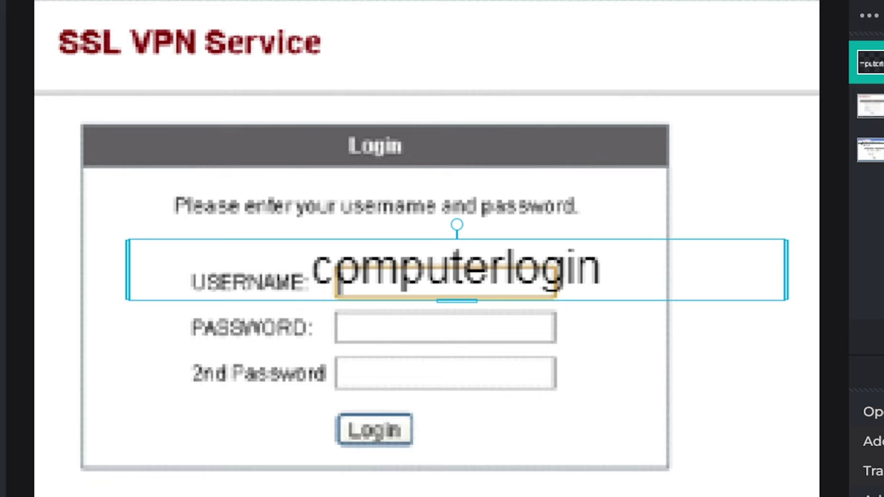
key("ctrl+shift+comma")
key("ctrl+shift+comma")
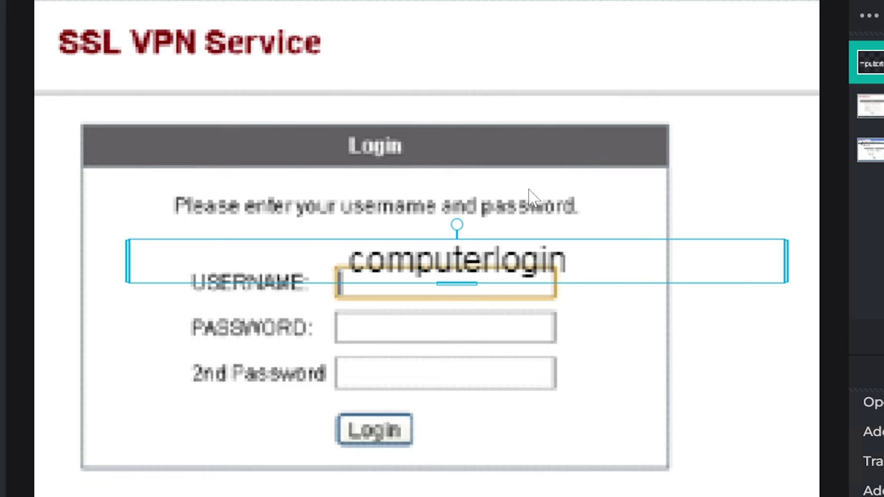
left_click_drag(594, 255, 589, 276)
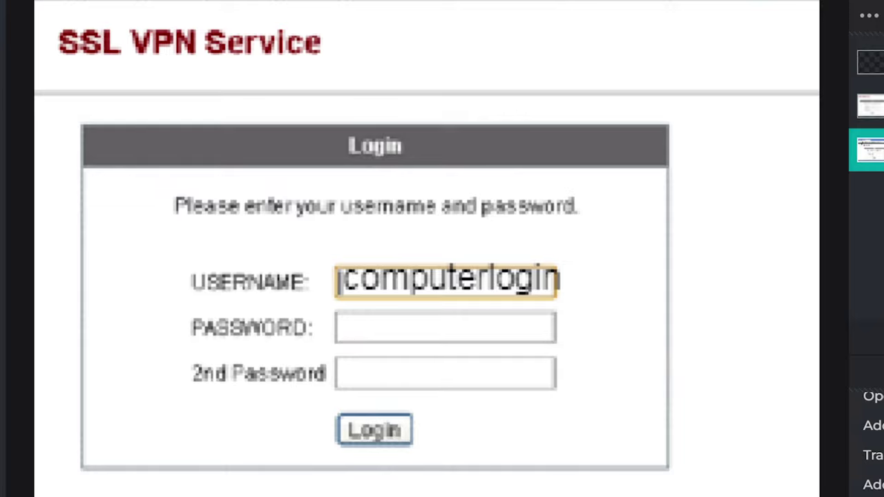
Add a text layer reading "SPIN (8 digits)" in front of the login image and place it over the PASSWORD field
left_click(345, 330)
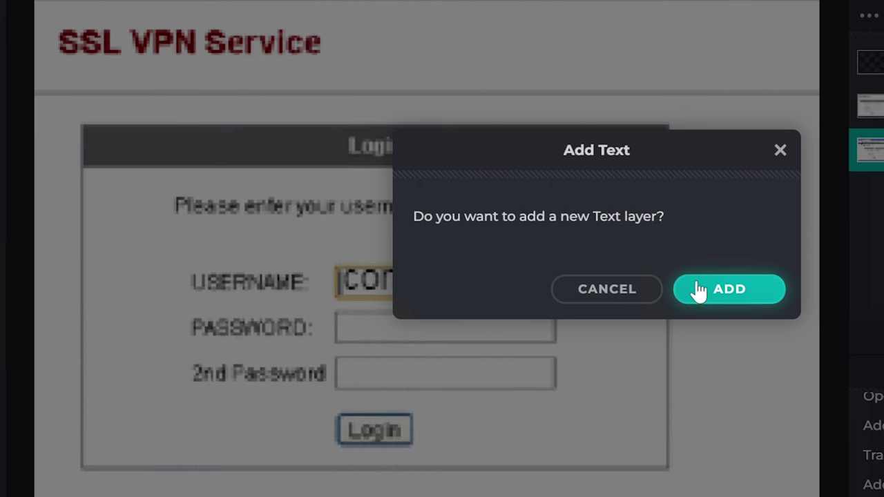
left_click(695, 290)
type("SPIN")
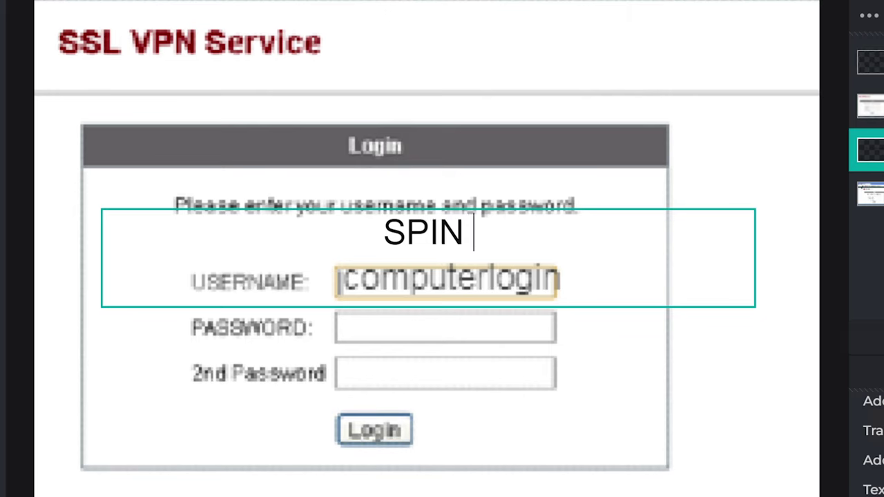
type("(8 digis")
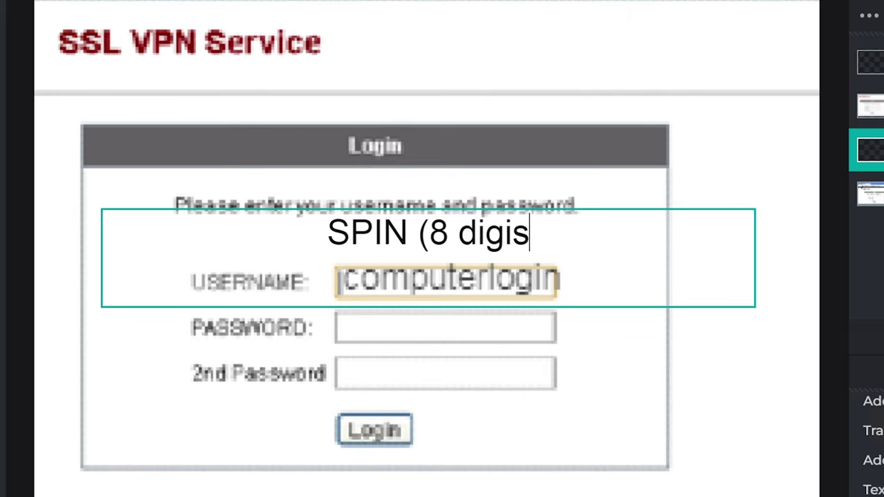
key("BackSpace")
type("ts")
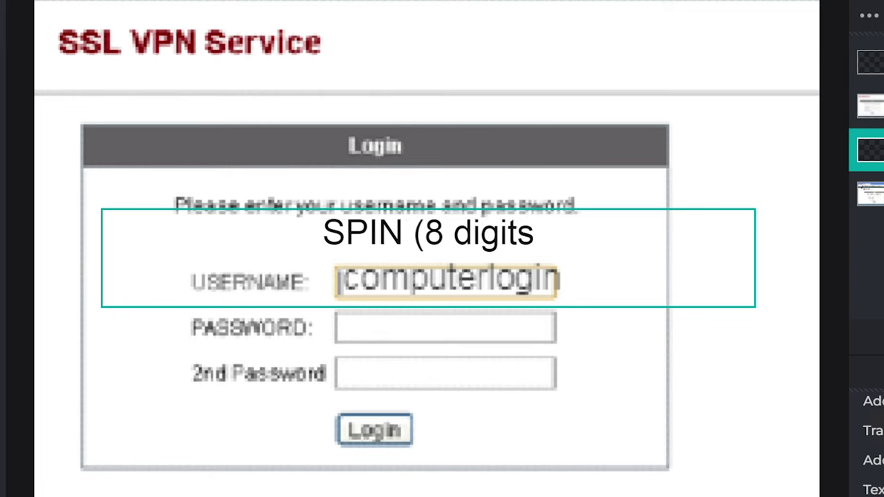
type(")")
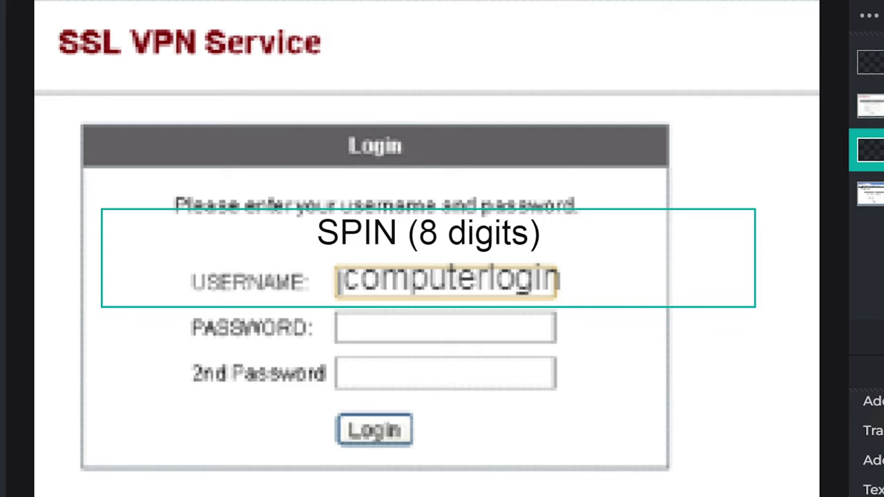
left_click_drag(598, 211, 608, 312)
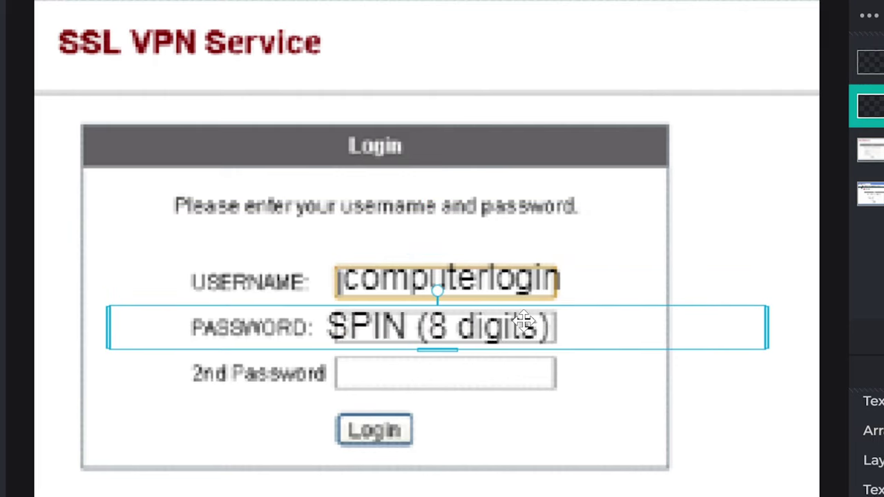
mouse_move(572, 316)
left_mouse_down()
mouse_move(591, 316)
mouse_move(583, 316)
left_mouse_up()
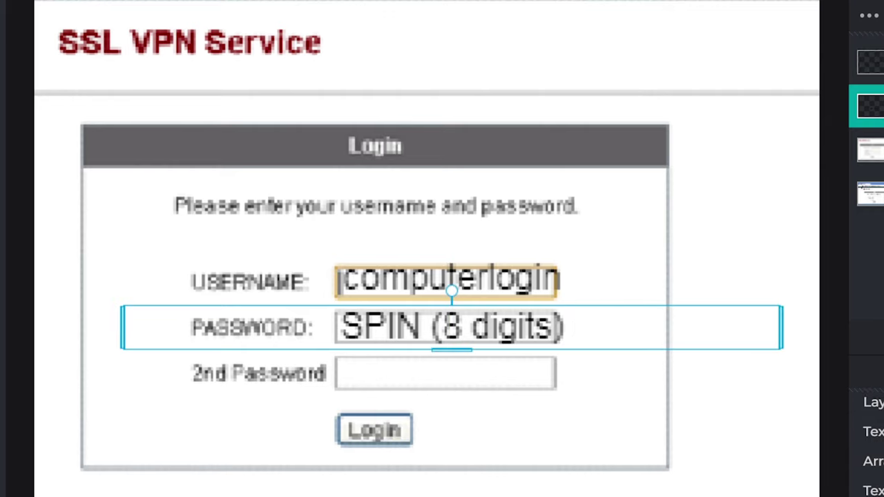
Add another text layer reading "Randomly Generated Number" with "(DUO)" on a second line
left_click(869, 194)
double_click(346, 373)
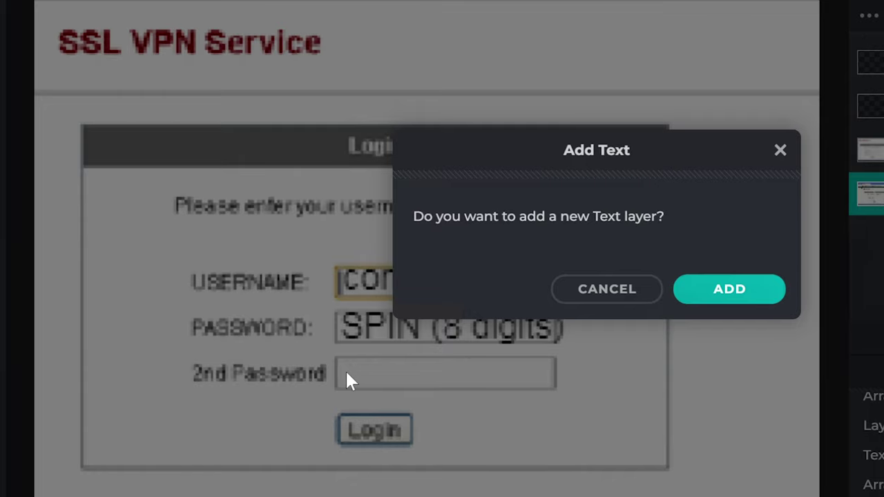
left_click(752, 297)
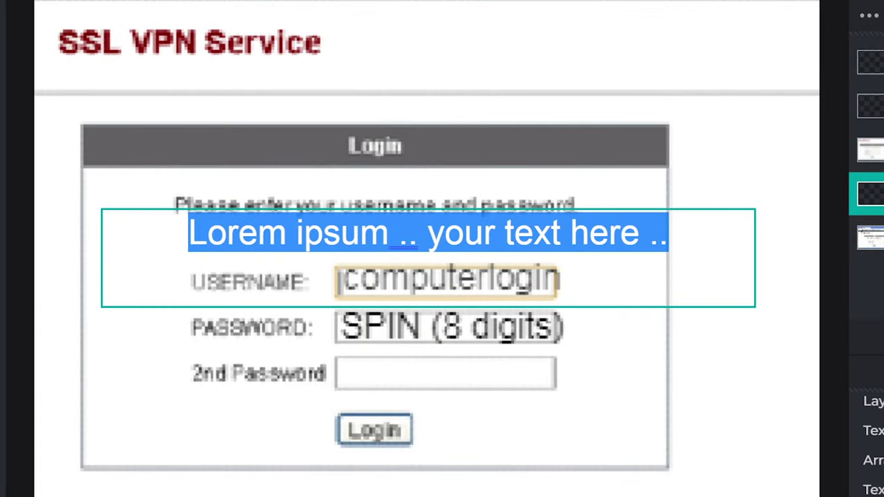
type("Randomly Generati")
key("BackSpace")
type("ed Number (")
key("BackSpace")
key("BackSpace")
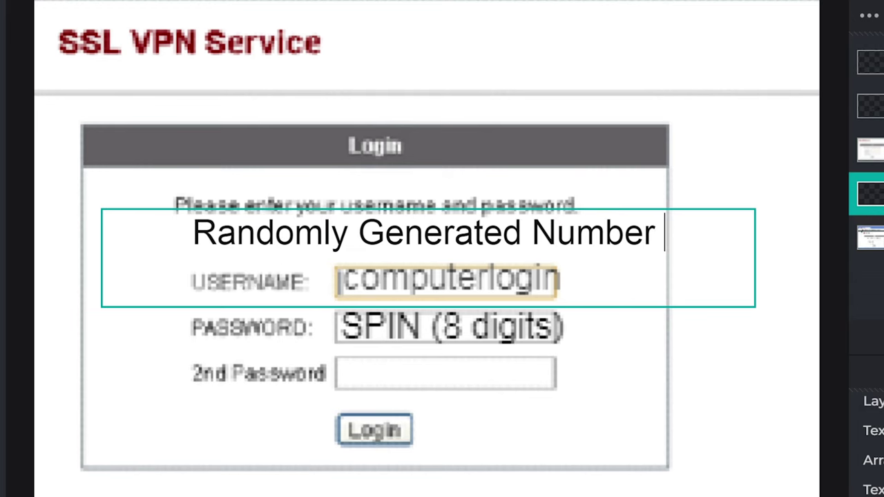
key("Return")
type("(")
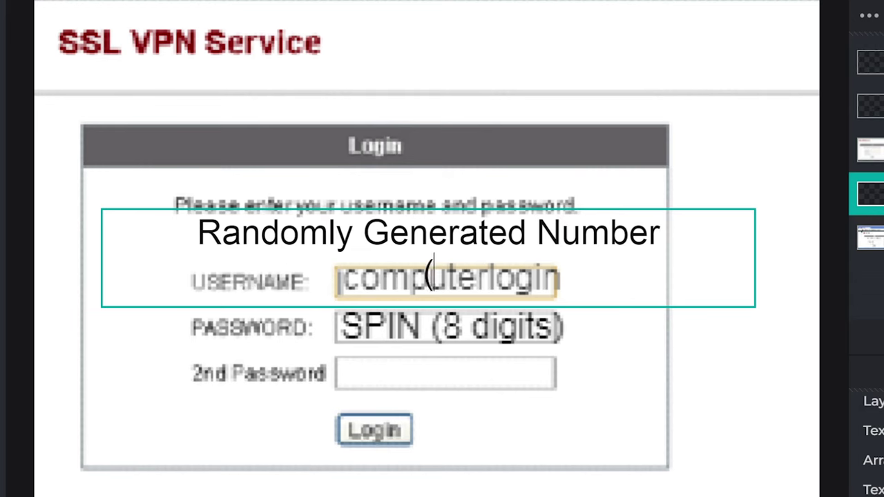
type("DUO)")
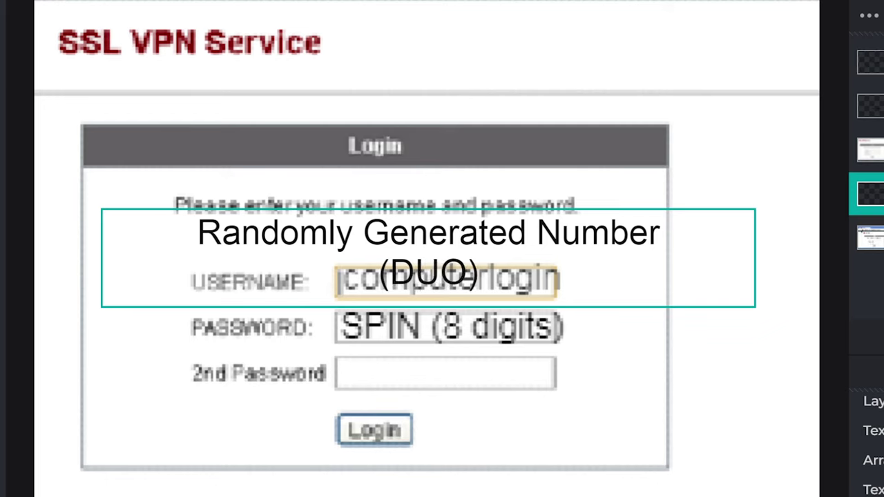
key("Escape")
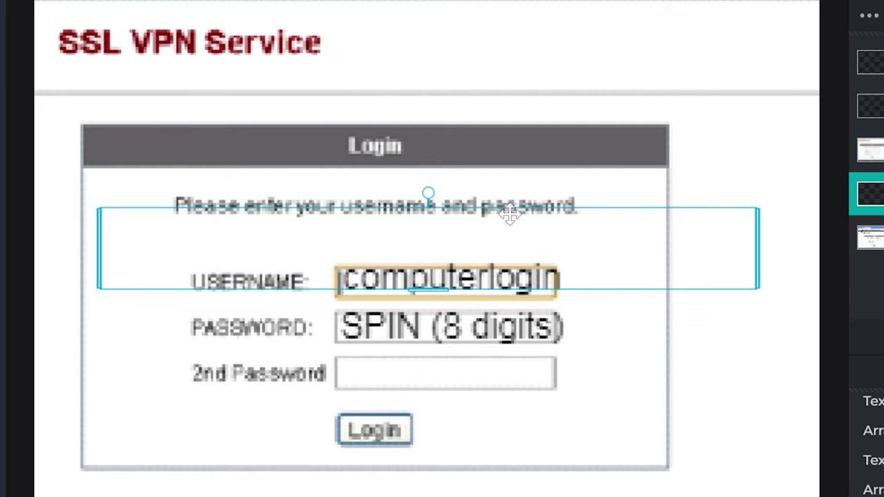
Bring the "Randomly Generated Number (DUO)" text in front of the login image and place it, reduced in size, over the 2nd Password field
left_click(628, 276)
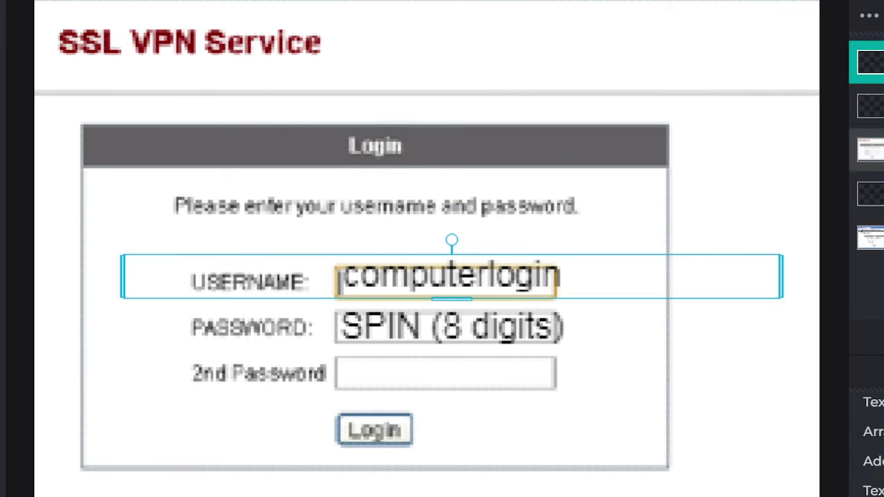
left_click_drag(871, 62, 870, 151)
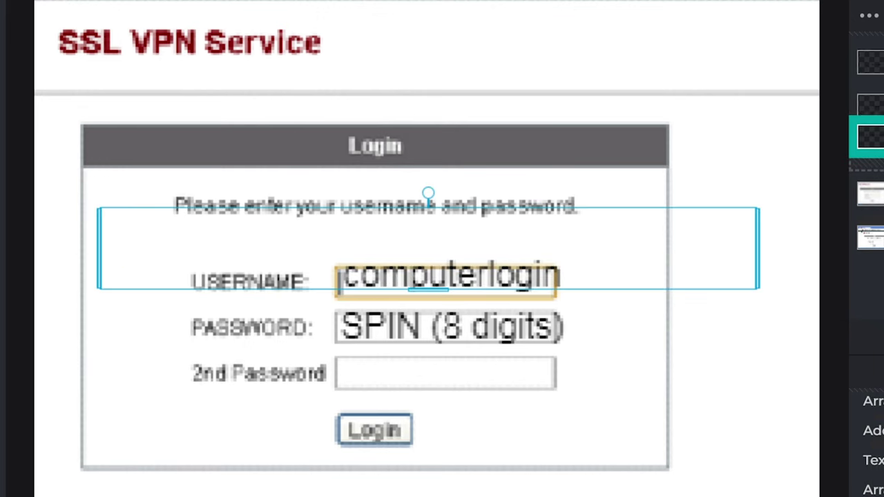
left_click_drag(670, 228, 672, 351)
left_click_drag(672, 313, 673, 313)
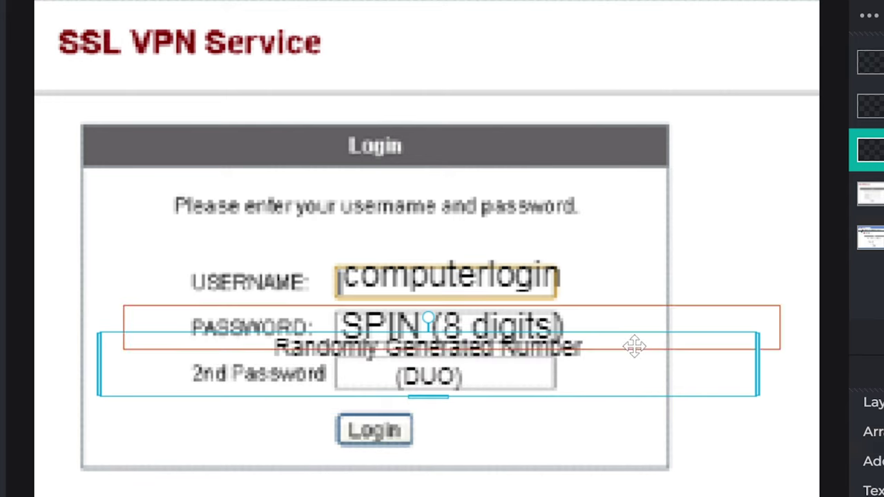
left_click_drag(632, 367, 671, 395)
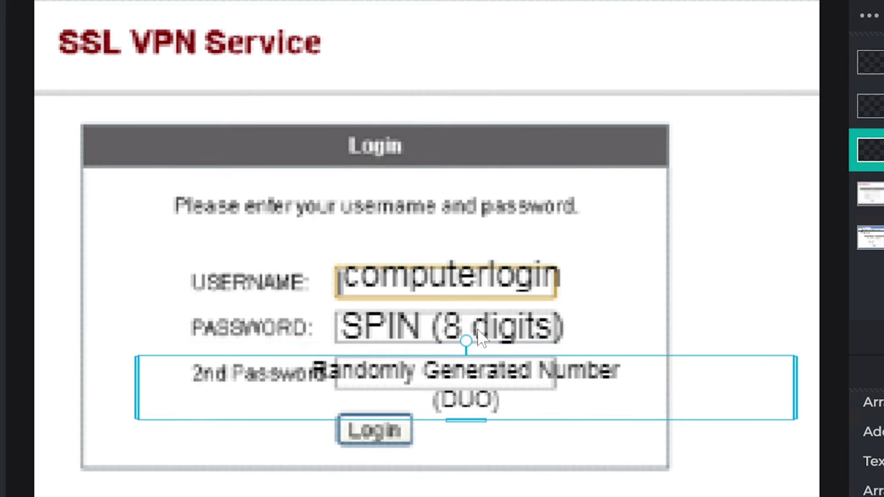
left_click(586, 427)
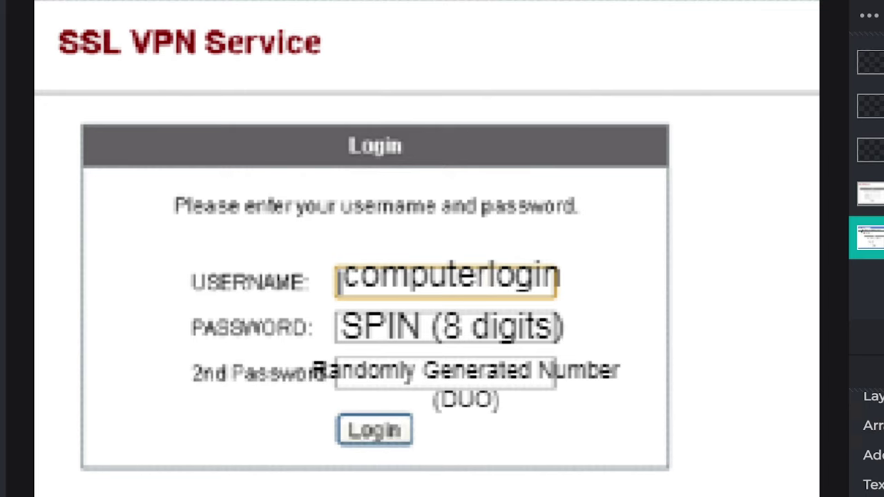
Go through the text and login image layers and hide the close-up login image in front of the browser-window screenshot
left_click(867, 193)
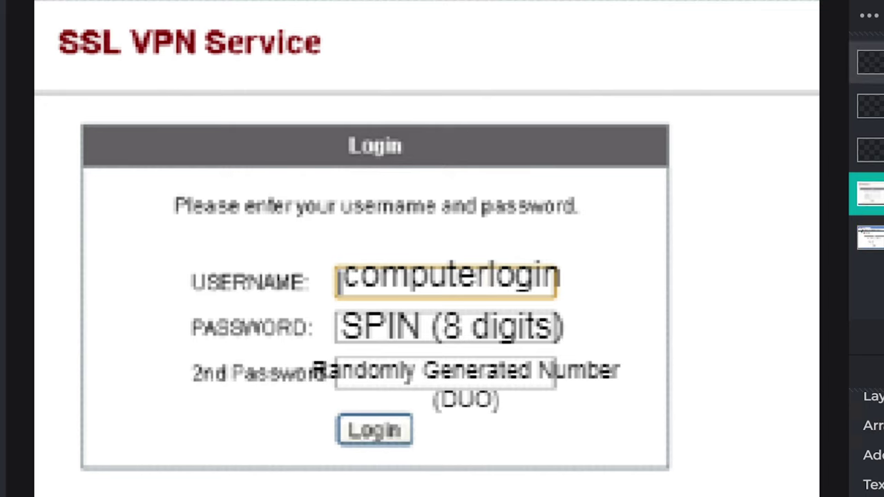
left_click(869, 62)
left_click(869, 106)
left_click(869, 149)
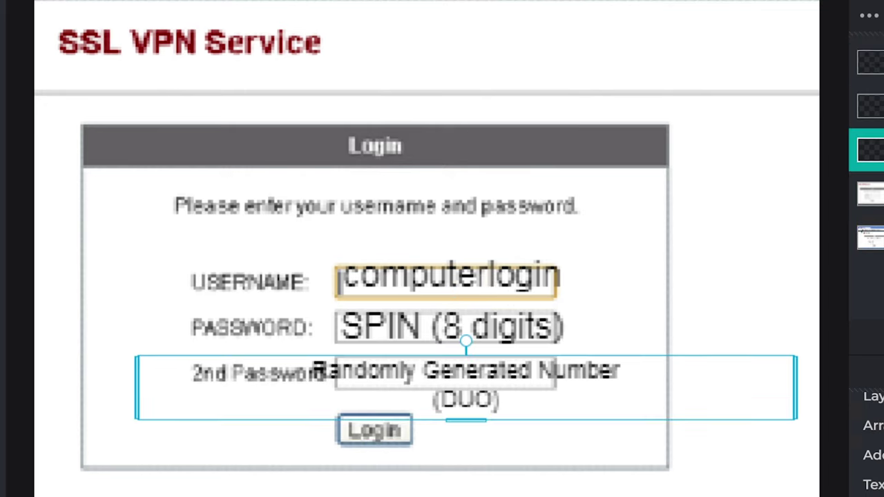
left_click(869, 194)
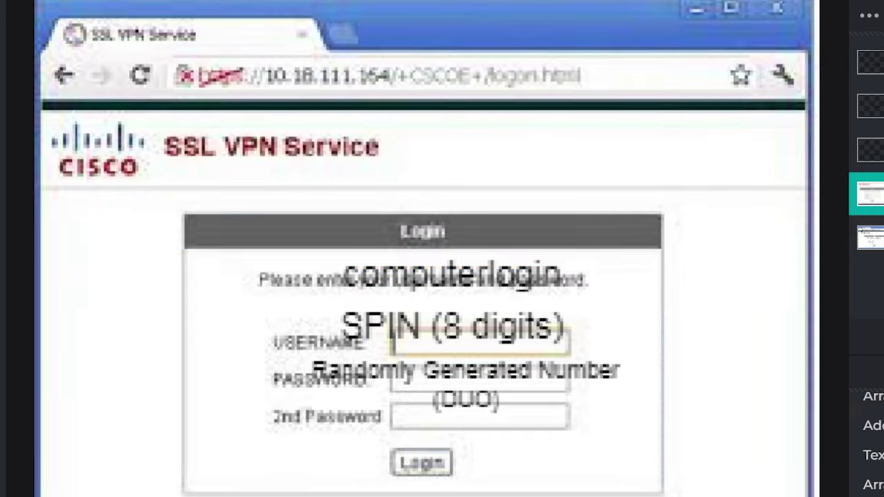
left_click(544, 264)
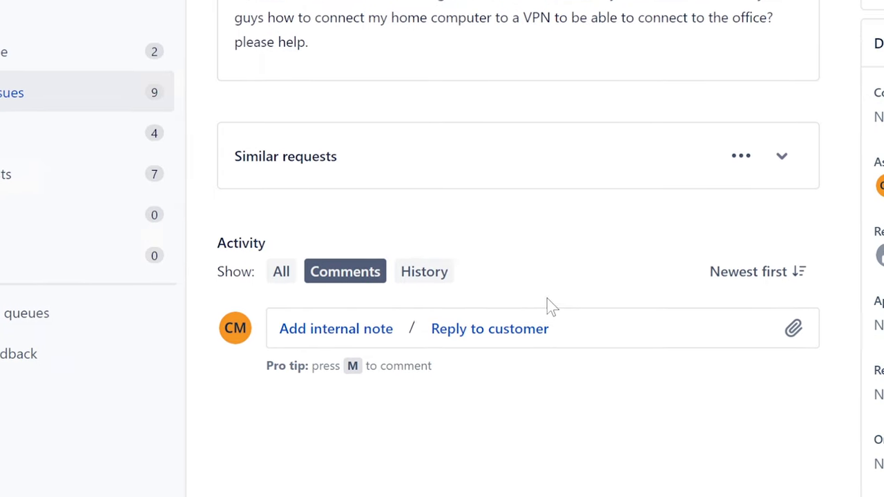
Start a reply to the customer on the ticket with "Hello, this is", the support agent's first name and "with PC"
left_click(520, 330)
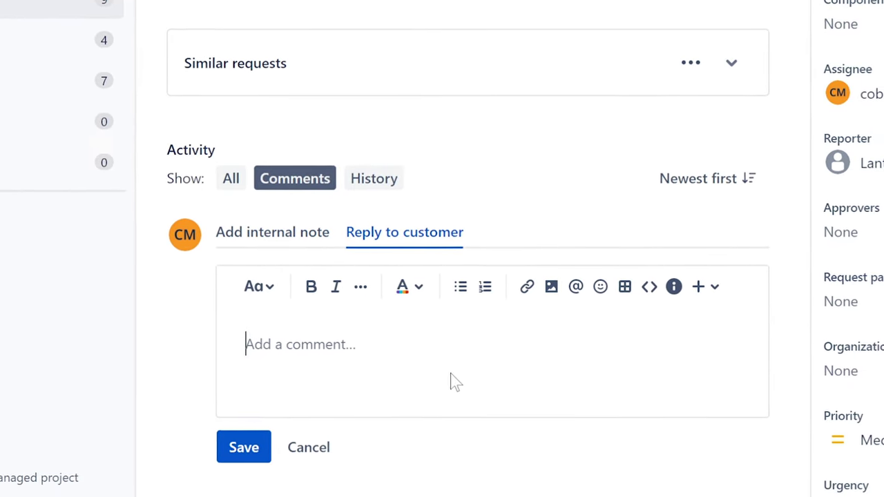
type("Hello")
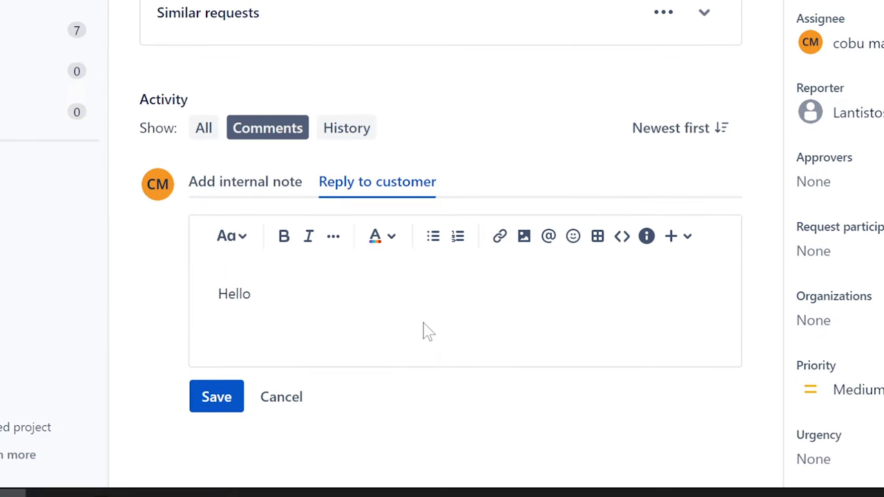
type(", this is Erivin")
key("BackSpace")
type("in")
key("BackSpace")
key("BackSpace")
key("BackSpace")
key("BackSpace")
key("BackSpace")
type("vin with Po")
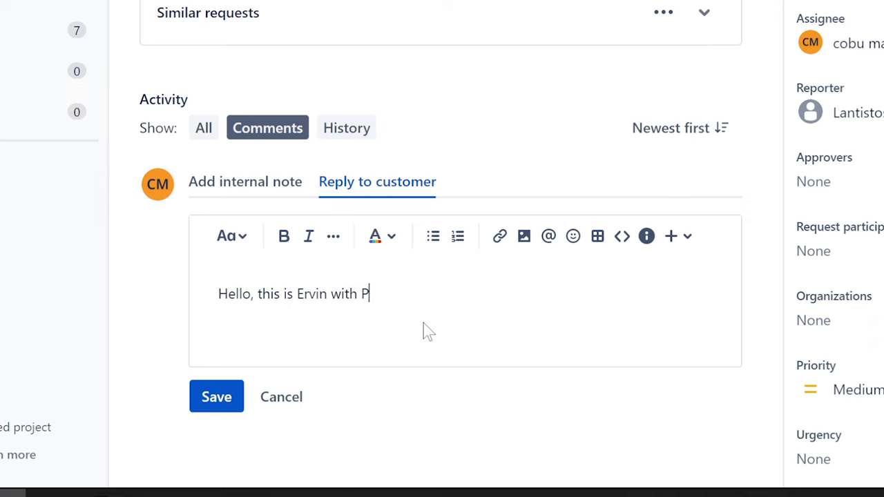
key("BackSpace")
type("C")
Complete the reply's opening line with "support. I have your ticket about VPN setup." and start a new paragraph
type(" with")
key("BackSpace")
key("BackSpace")
key("BackSpace")
key("BackSpace")
type("support. I hav")
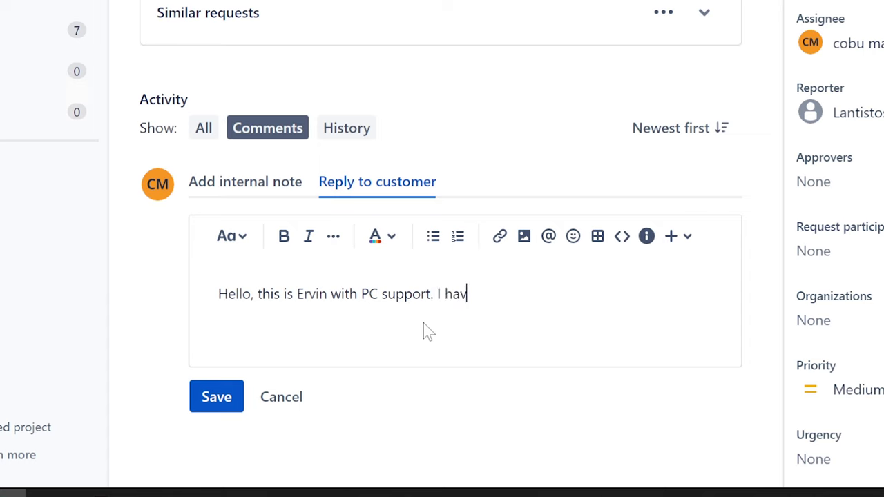
type("e your ticket about VPN setup")
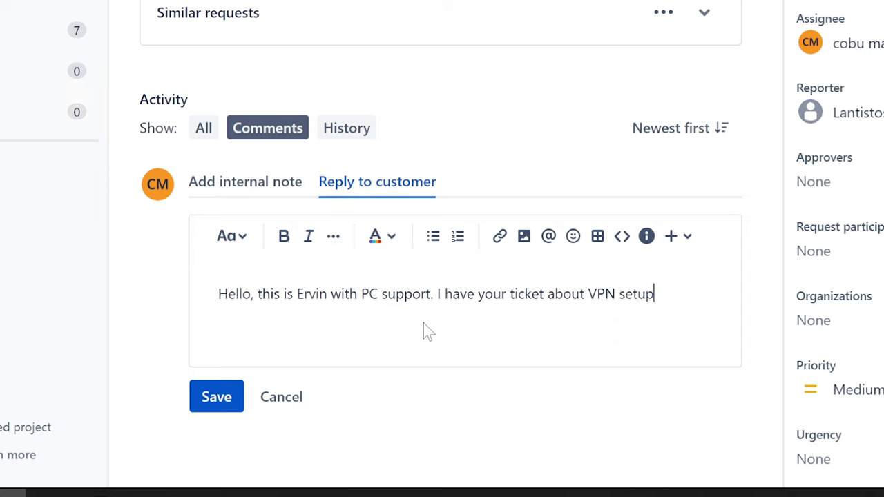
type(".")
key("Return")
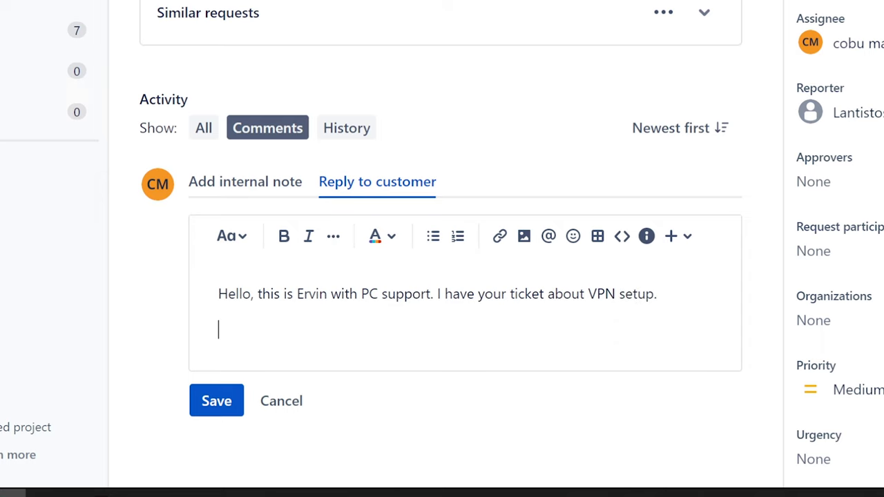
Add the line "Follow these steps." and begin a numbered list with "Install VPN software." as its first item
type("Follow th")
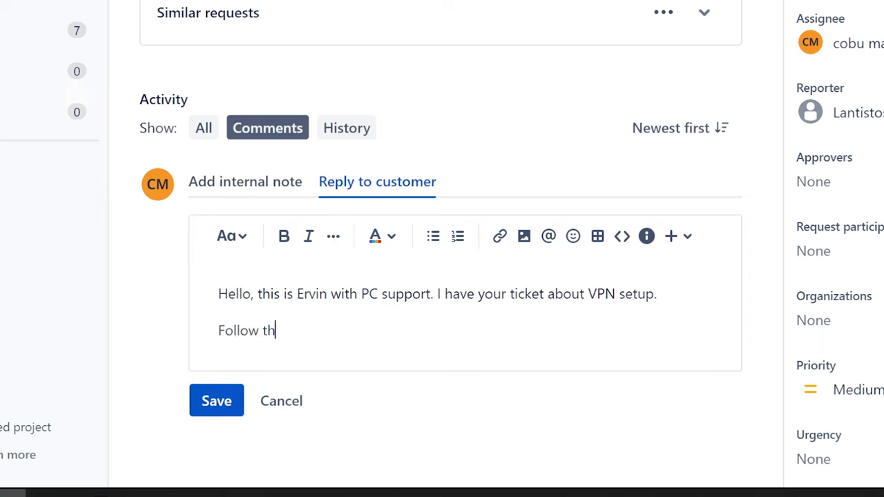
type("ese steps.")
key("Return")
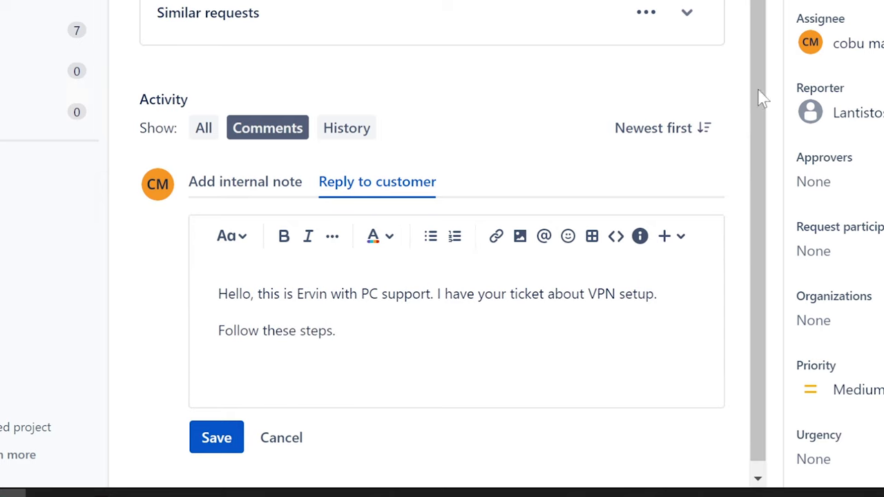
left_click_drag(762, 92, 762, 192)
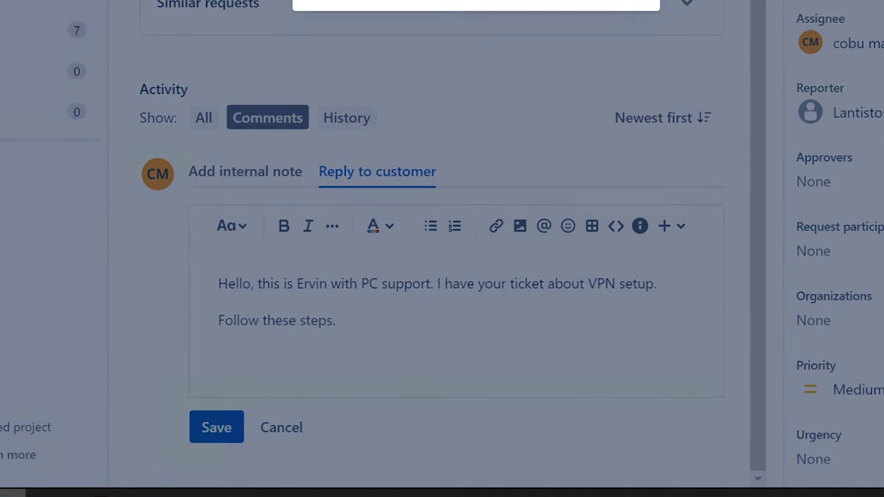
type("1. ")
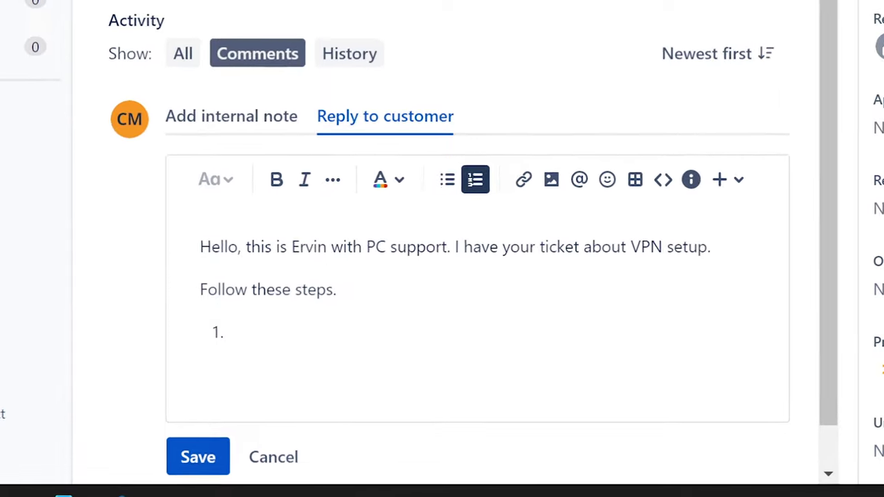
type("INstall")
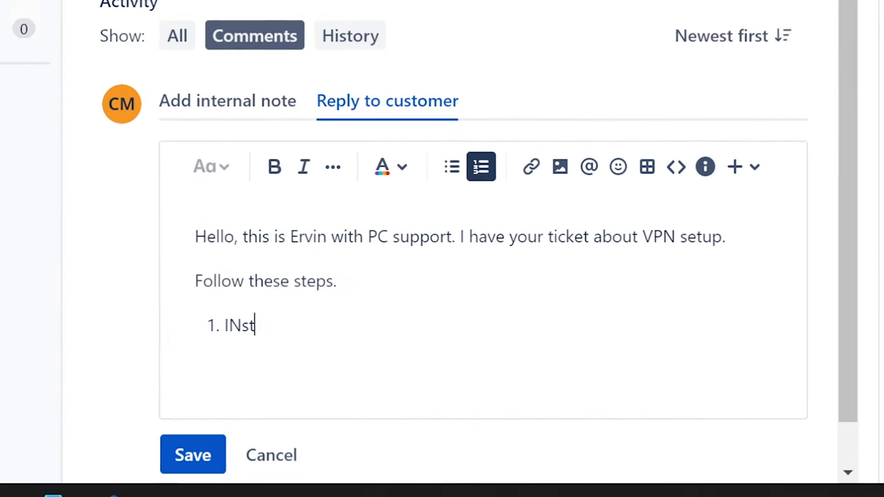
key("BackSpace")
key("BackSpace")
key("BackSpace")
key("BackSpace")
key("BackSpace")
key("BackSpace")
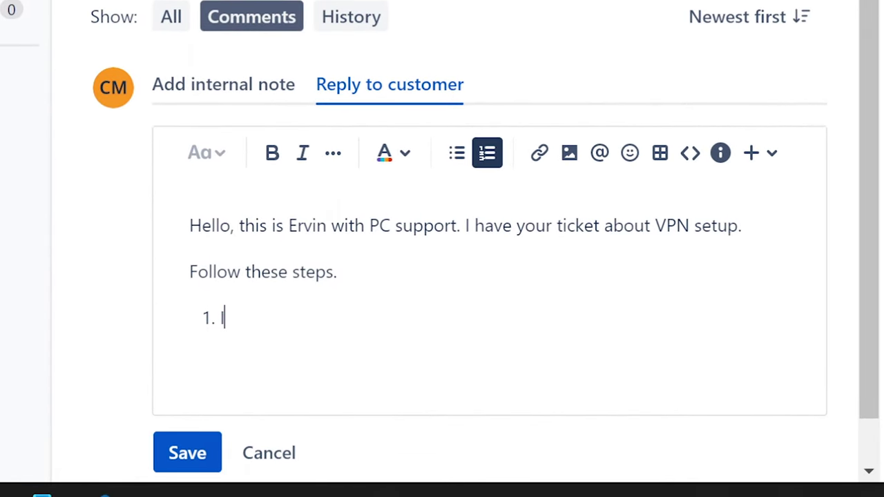
type("nstall VPN software.")
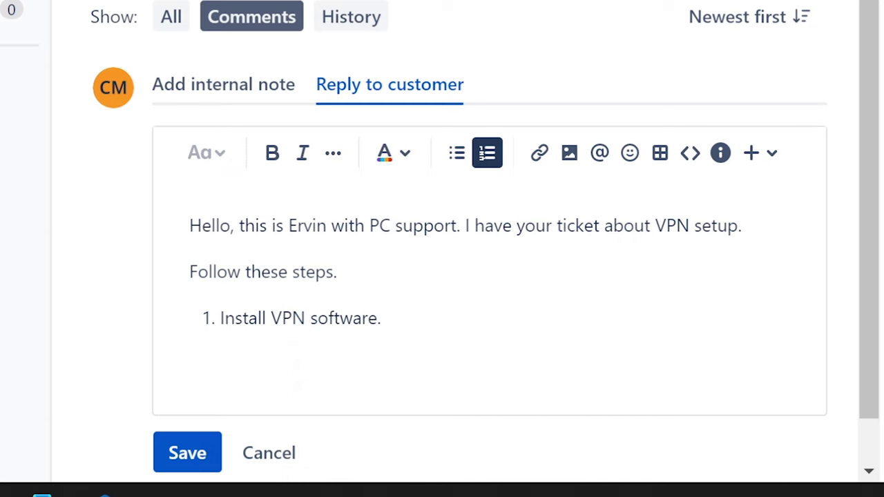
Add a second item to the numbered list beginning with "Acquire login"
key("Return")
type("ACqui")
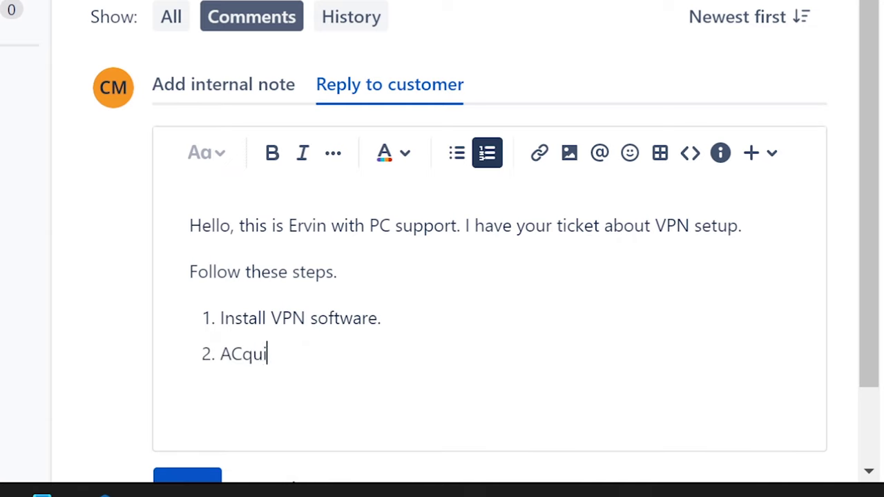
key("BackSpace")
key("BackSpace")
key("BackSpace")
type("quire login")
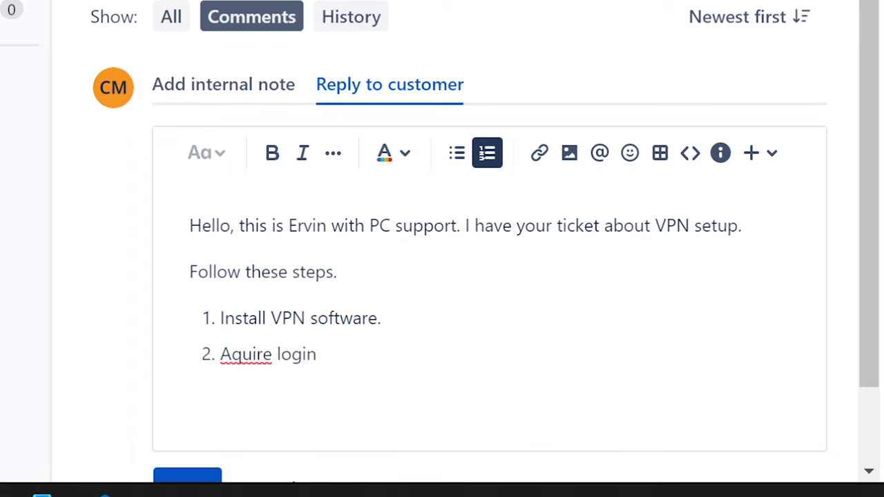
key("BackSpace")
key("Left")
key("Left")
key("Left")
key("Left")
key("Left")
key("Left")
key("Left")
key("Left")
key("Left")
key("Left")
key("Left")
type("c")
key("Right")
key("Right")
key("Right")
key("Right")
key("Right")
key("Right")
key("Right")
key("Right")
key("Right")
key("Right")
key("Right")
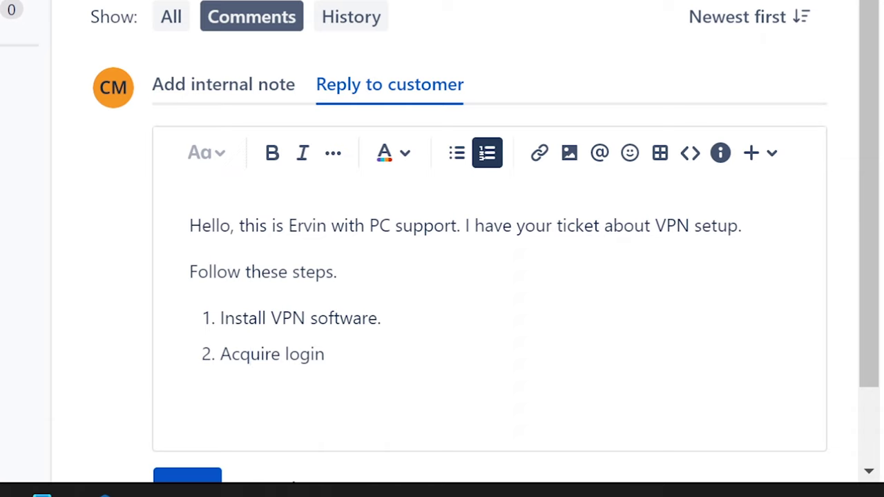
Complete the second list item with "credentials.", correctly spelled, and start a third item
type("creeden")
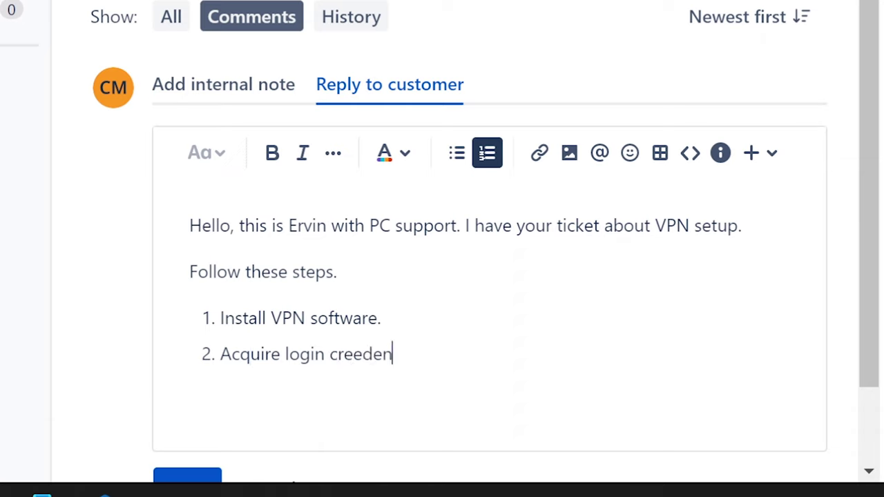
type("tials.")
key("Return")
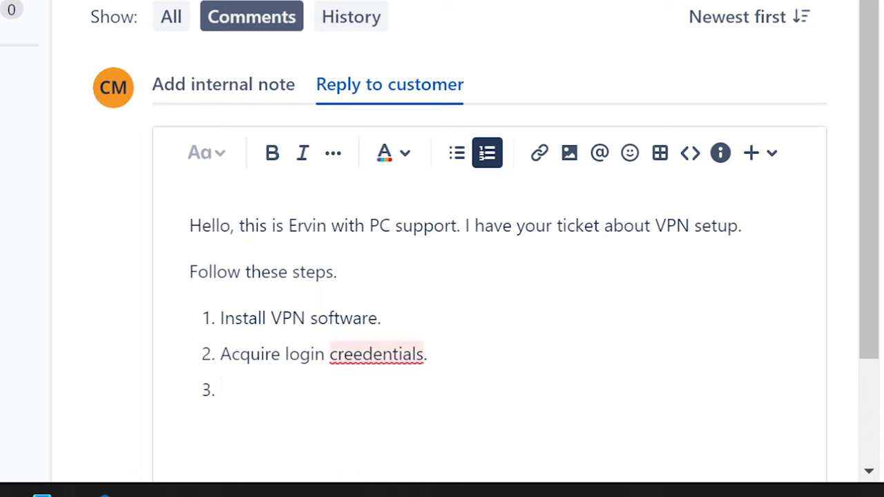
left_click(362, 354)
left_click(389, 261)
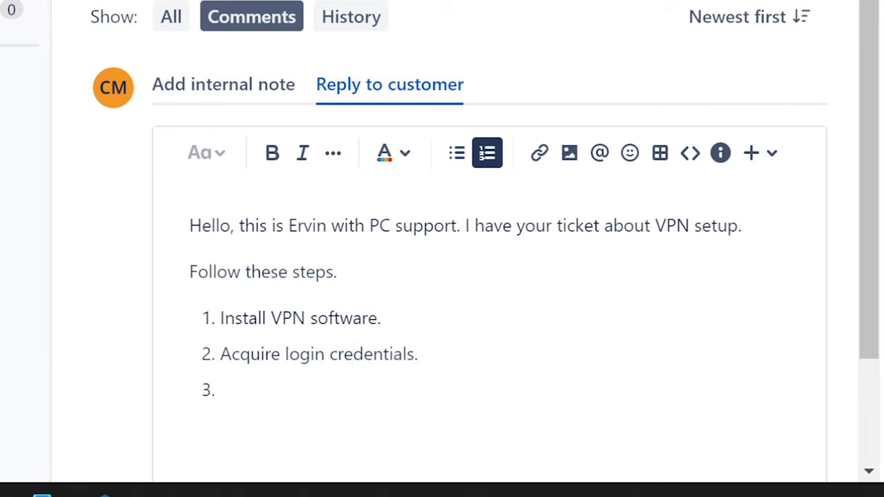
Write "Use your login name and password." as the third list item and start a fourth item
key("BackSpace")
type("User")
key("BackSpace")
type("your ")
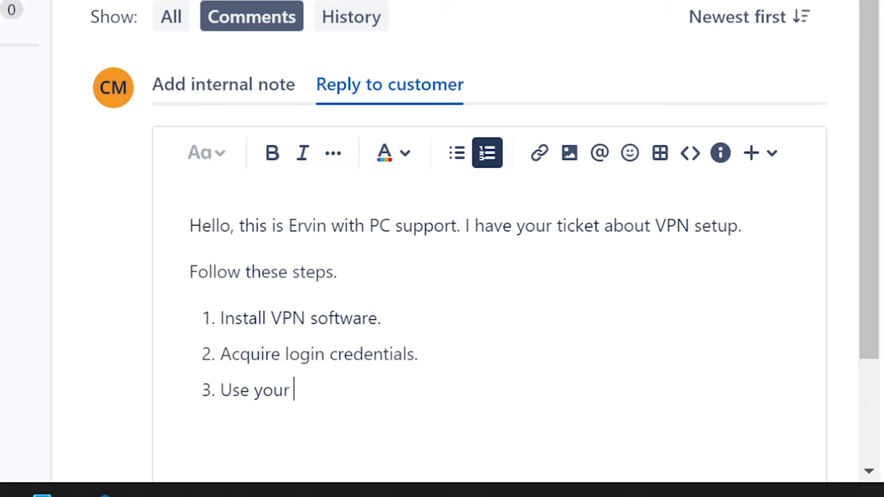
type("login name")
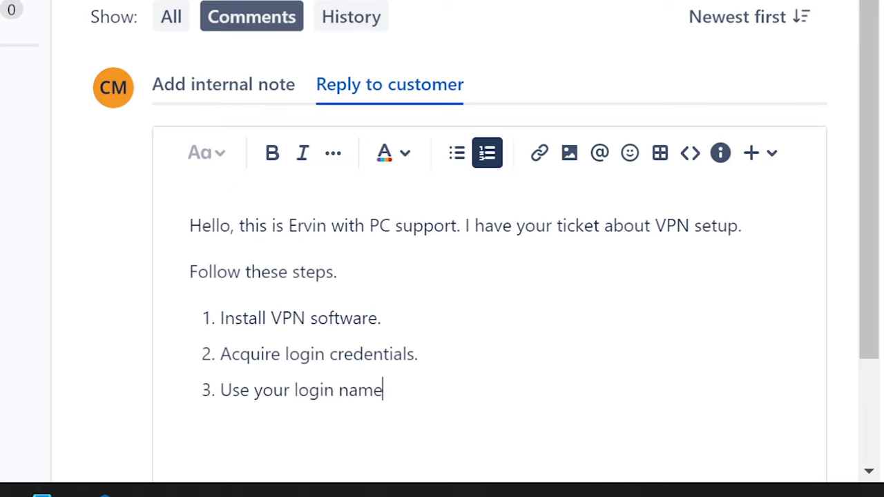
type(" and apsw")
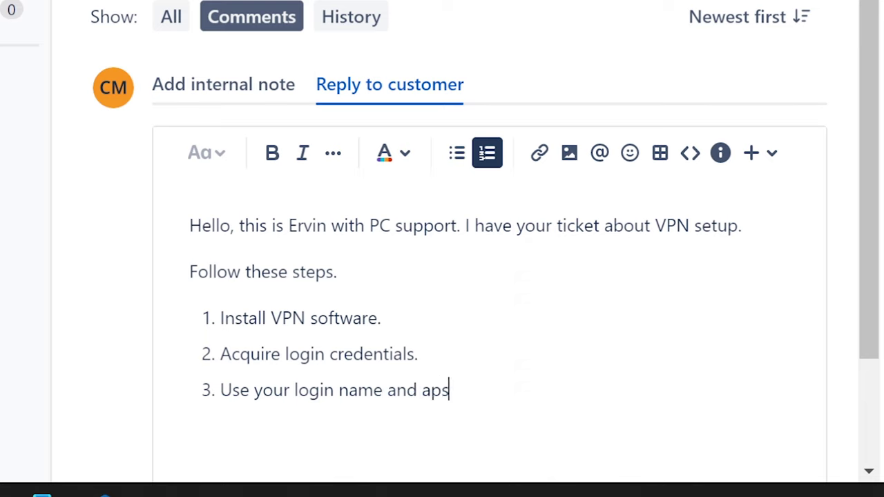
key("BackSpace")
key("BackSpace")
key("BackSpace")
key("BackSpace")
type("password")
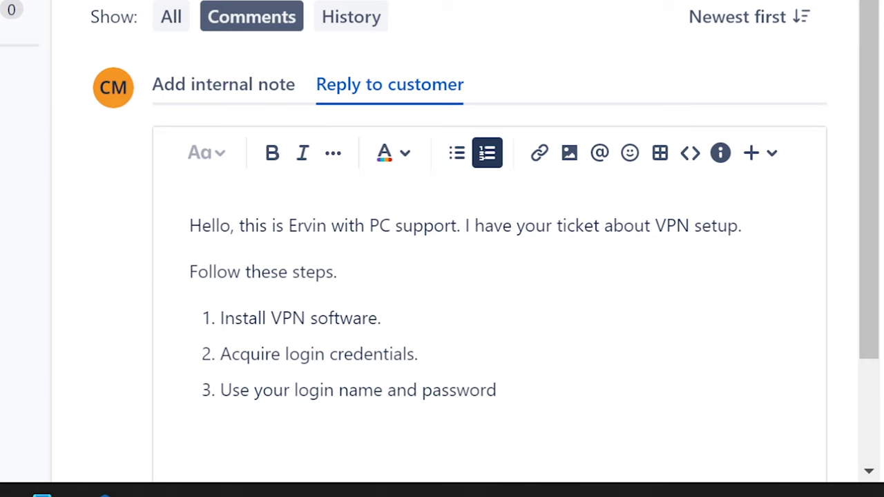
type(" .")
key("Return")
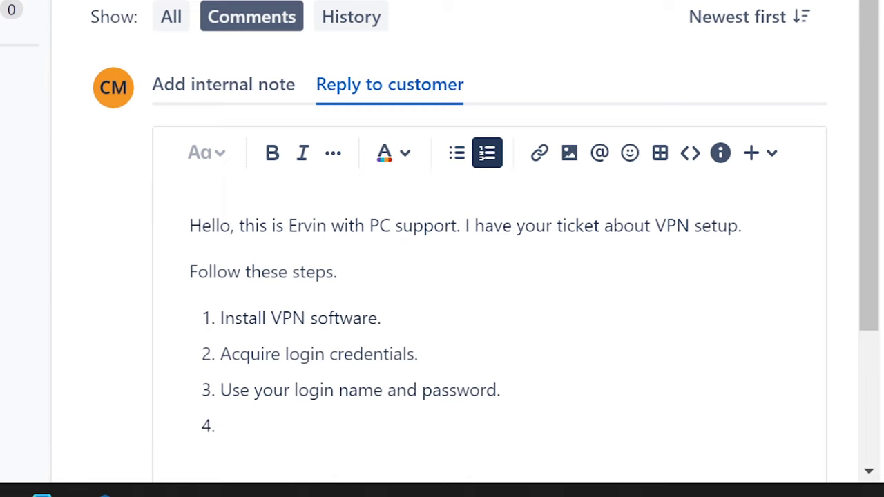
scroll(871, 470, "down", 3)
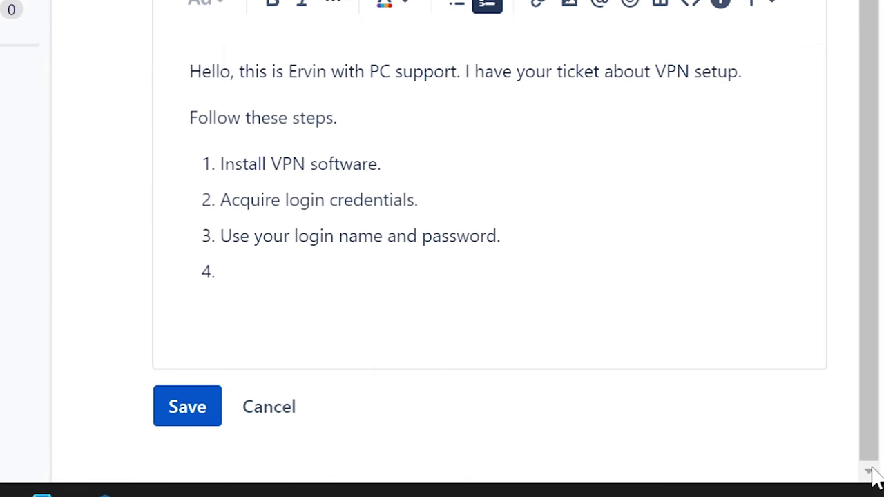